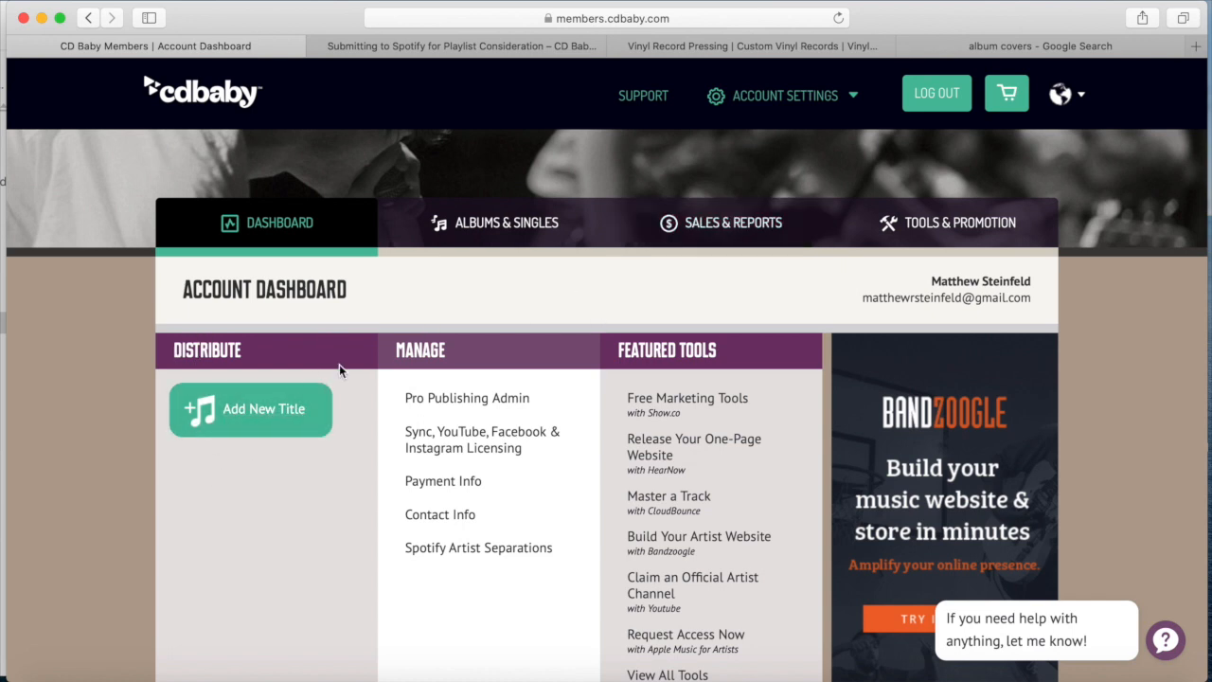
From the Account Dashboard, start adding a new title under Distribute
click(264, 436)
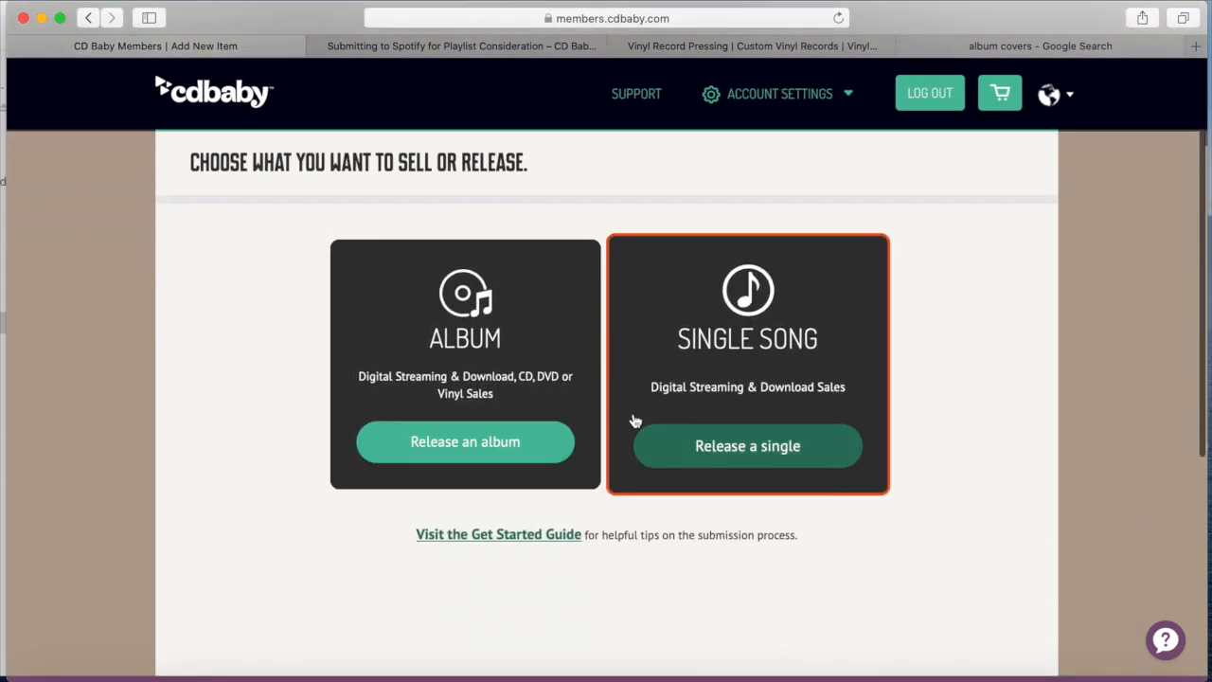
Choose an album release, compare the plans, and select the $69 Pro Publishing plan
click(466, 449)
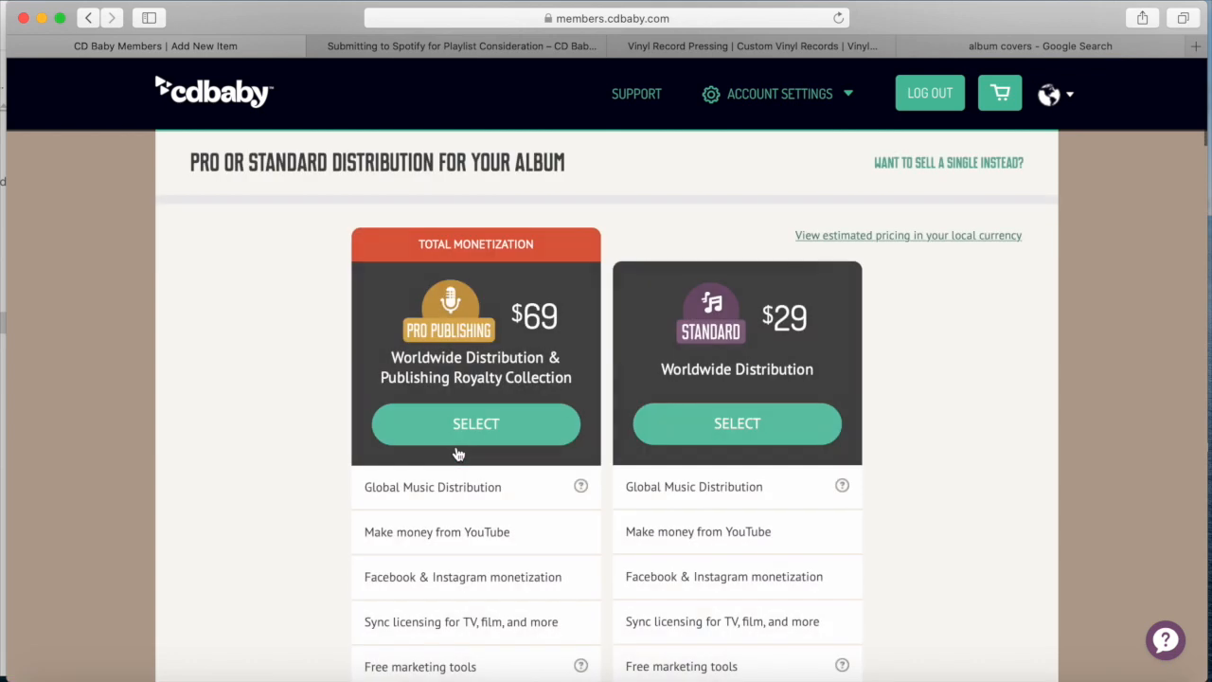
scroll(470, 469, down, 2)
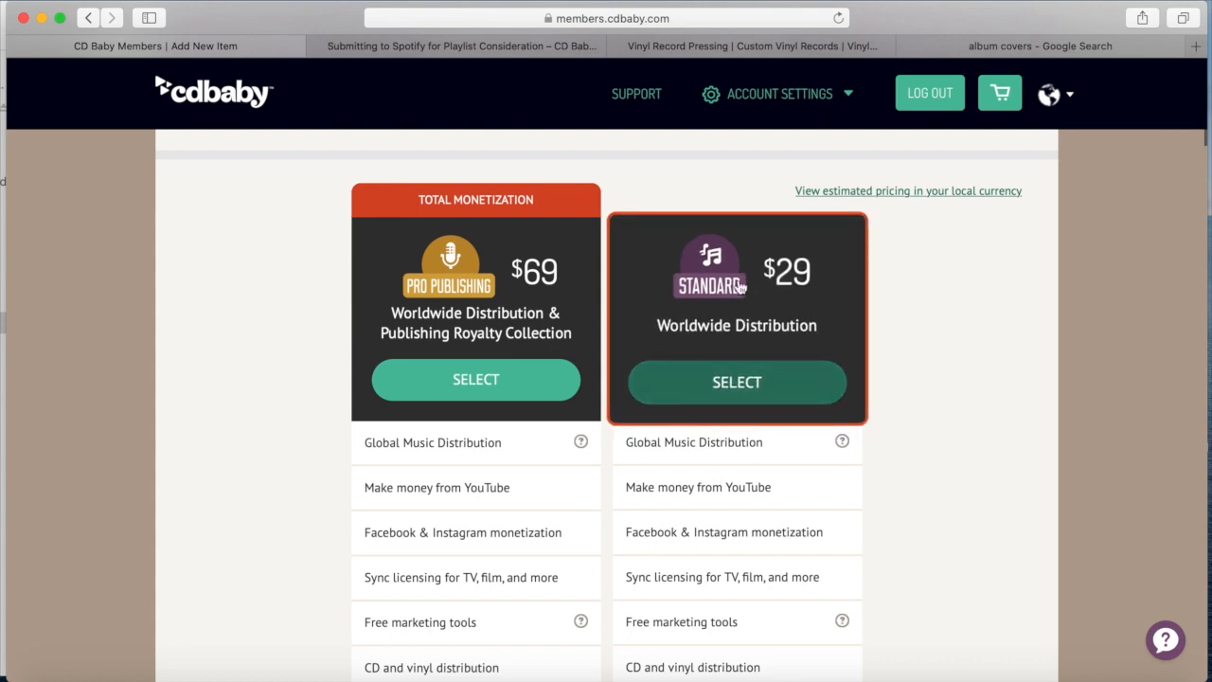
scroll(708, 342, down, 5)
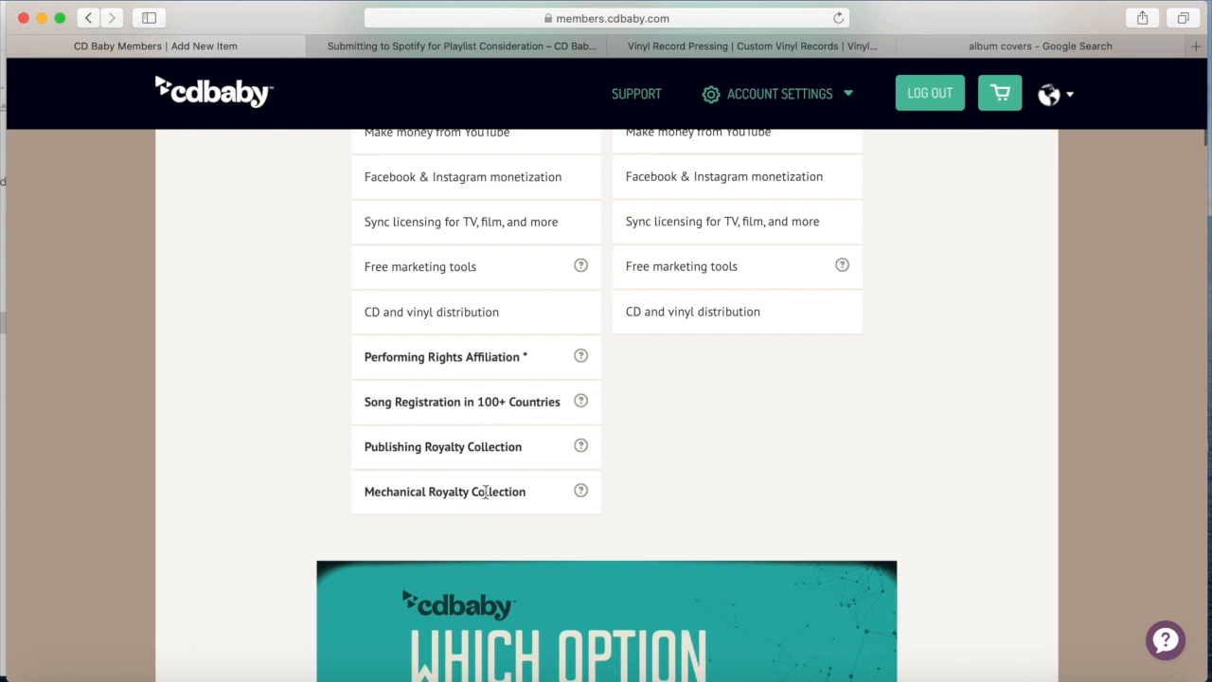
scroll(485, 491, up, 2)
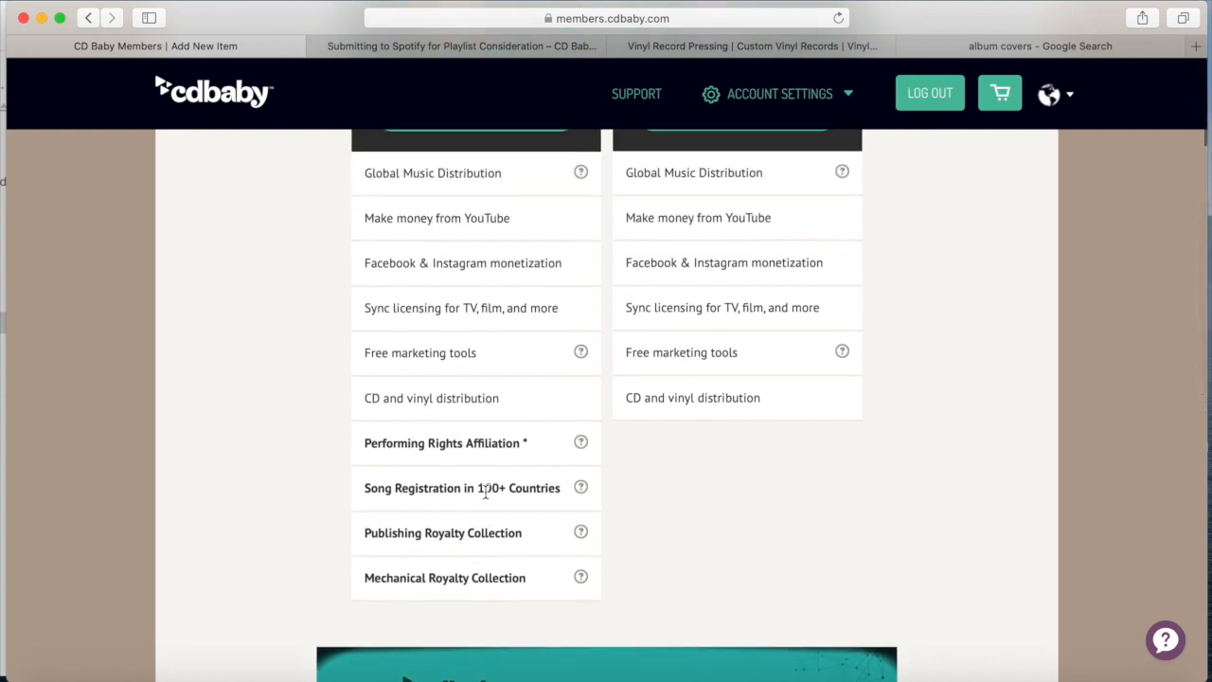
scroll(484, 491, up, 5)
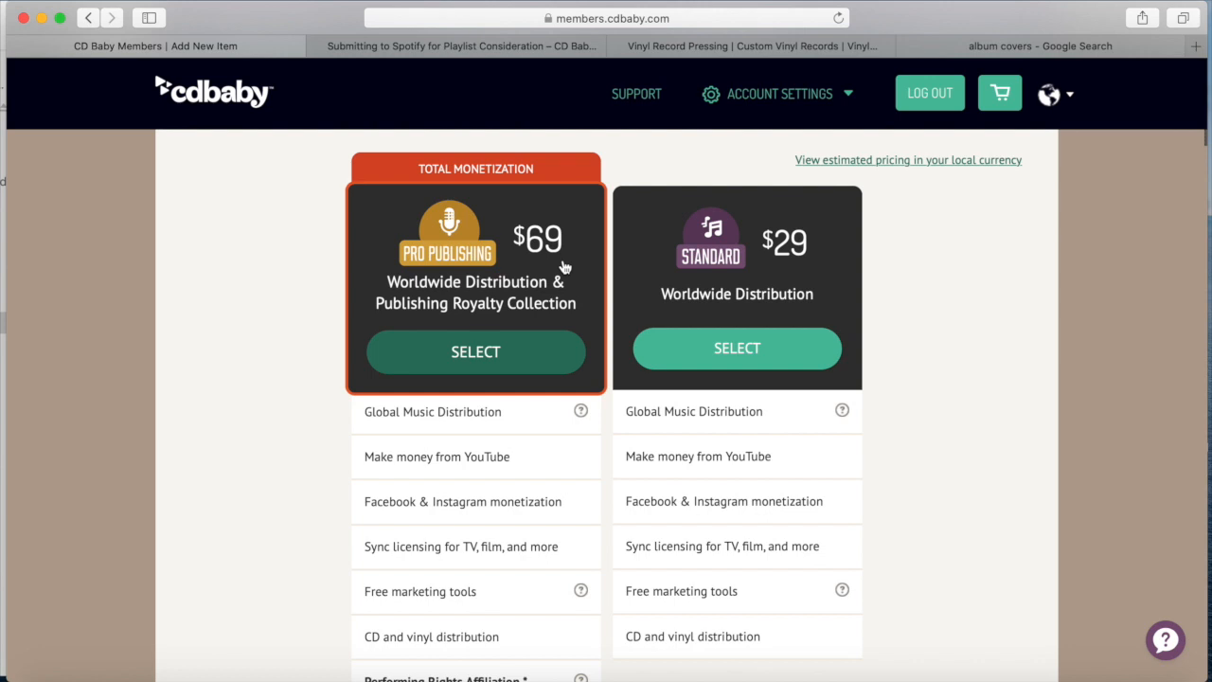
click(496, 356)
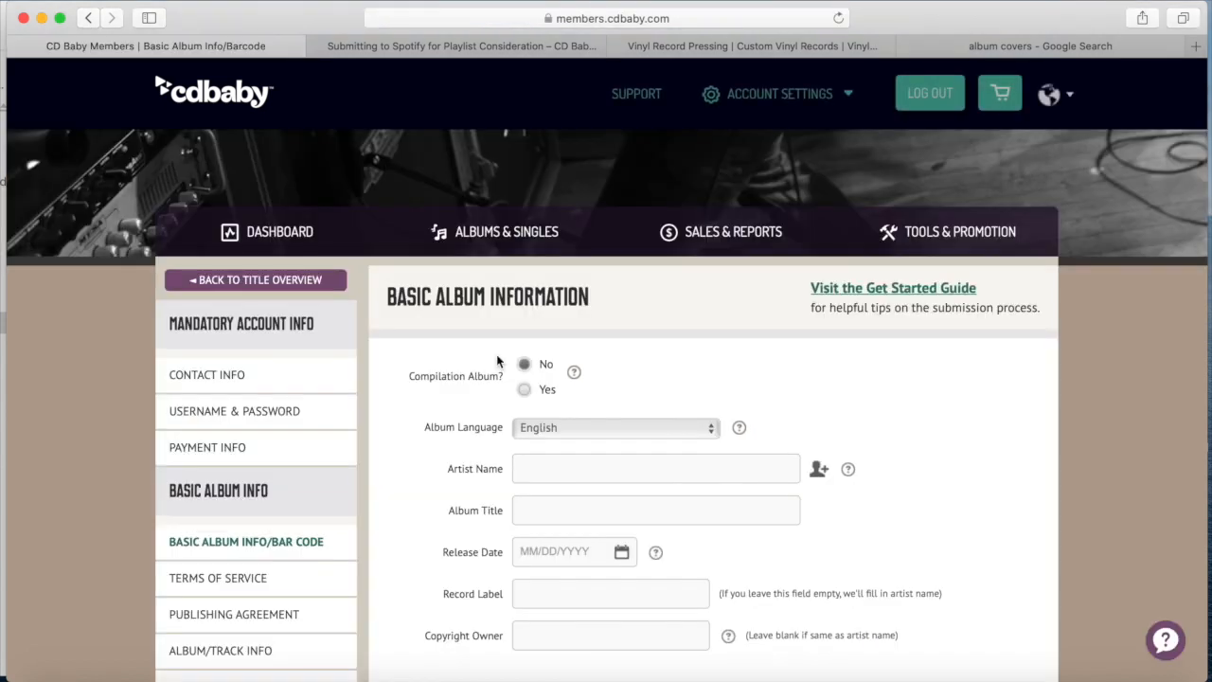
scroll(496, 354, down, 1)
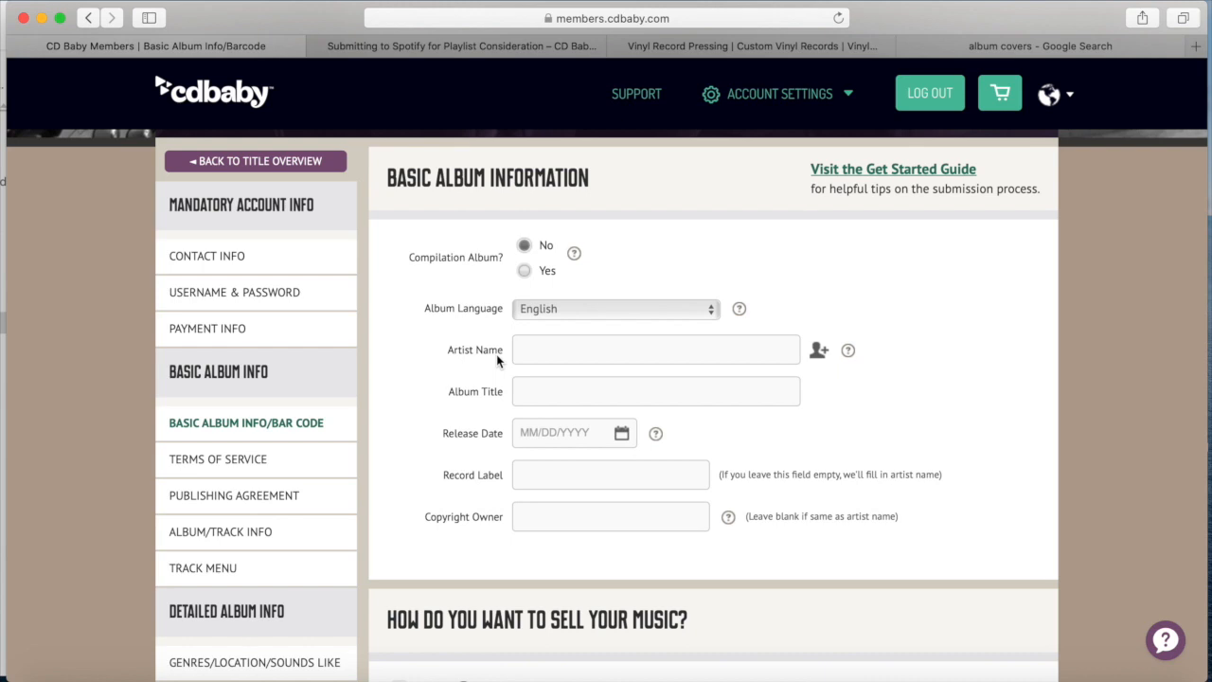
scroll(230, 297, down, 6)
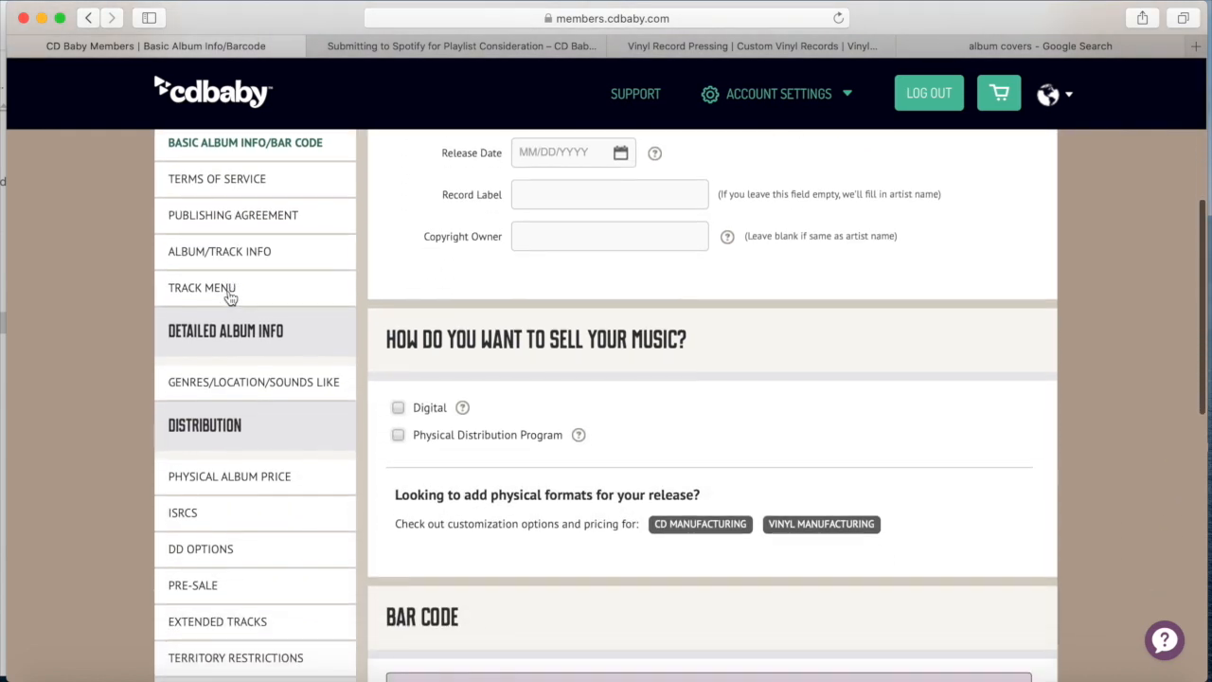
scroll(229, 297, down, 4)
scroll(228, 298, down, 3)
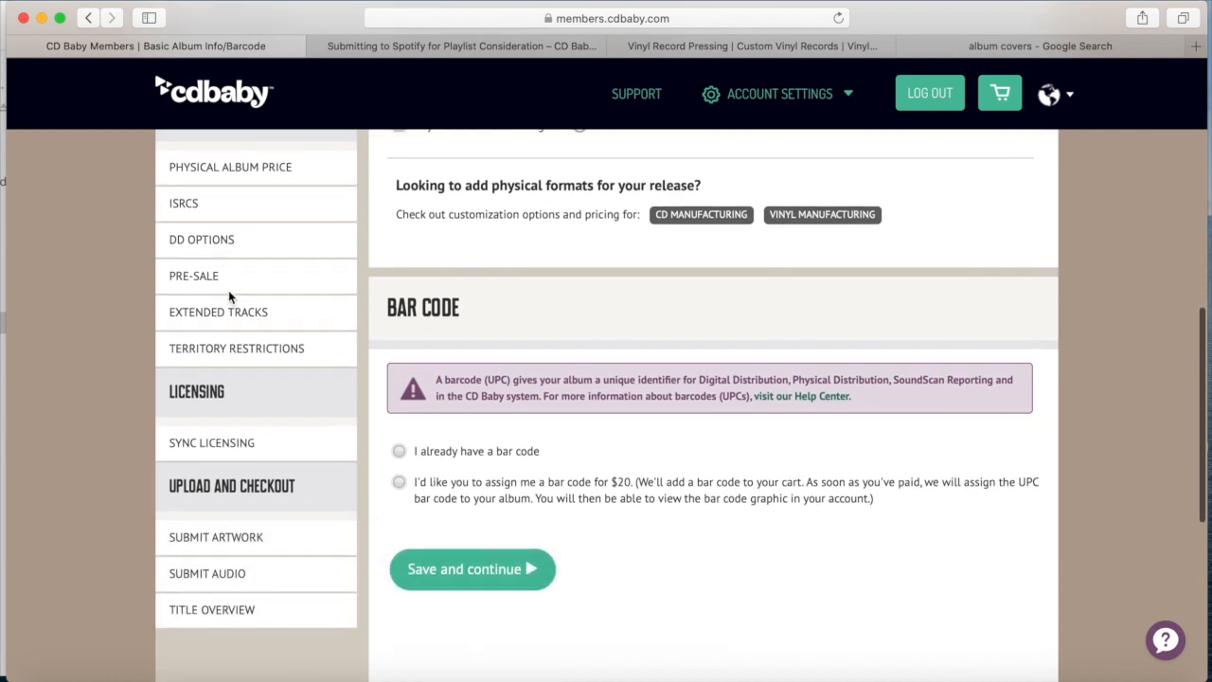
scroll(229, 296, down, 2)
scroll(228, 296, up, 10)
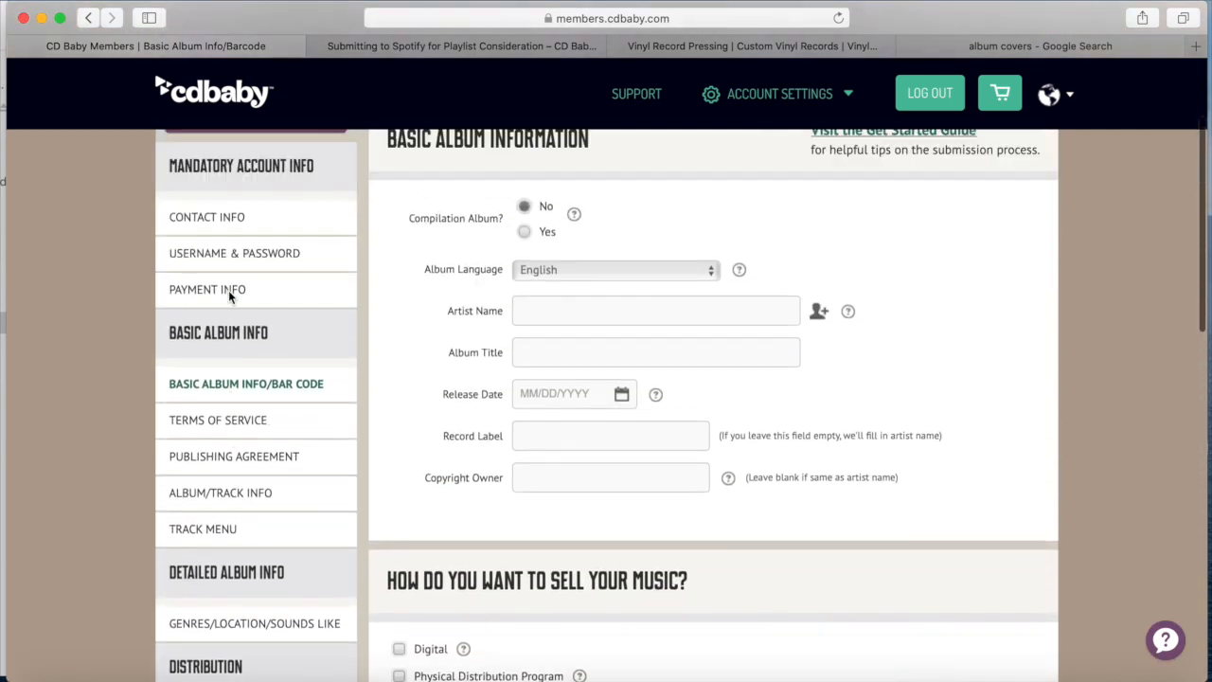
scroll(228, 290, up, 1)
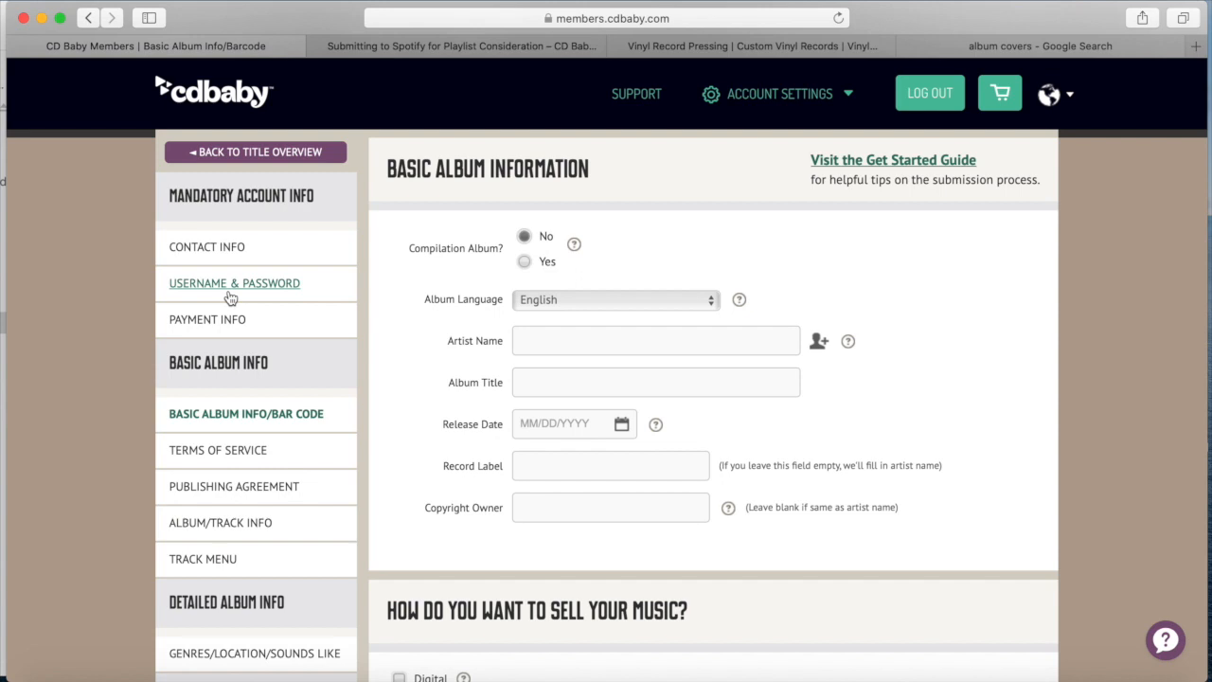
Enter the artist's name, title 'The Return of Hollis McCluskey', release date 06/04/2020 and label Tiltu Records
click(537, 348)
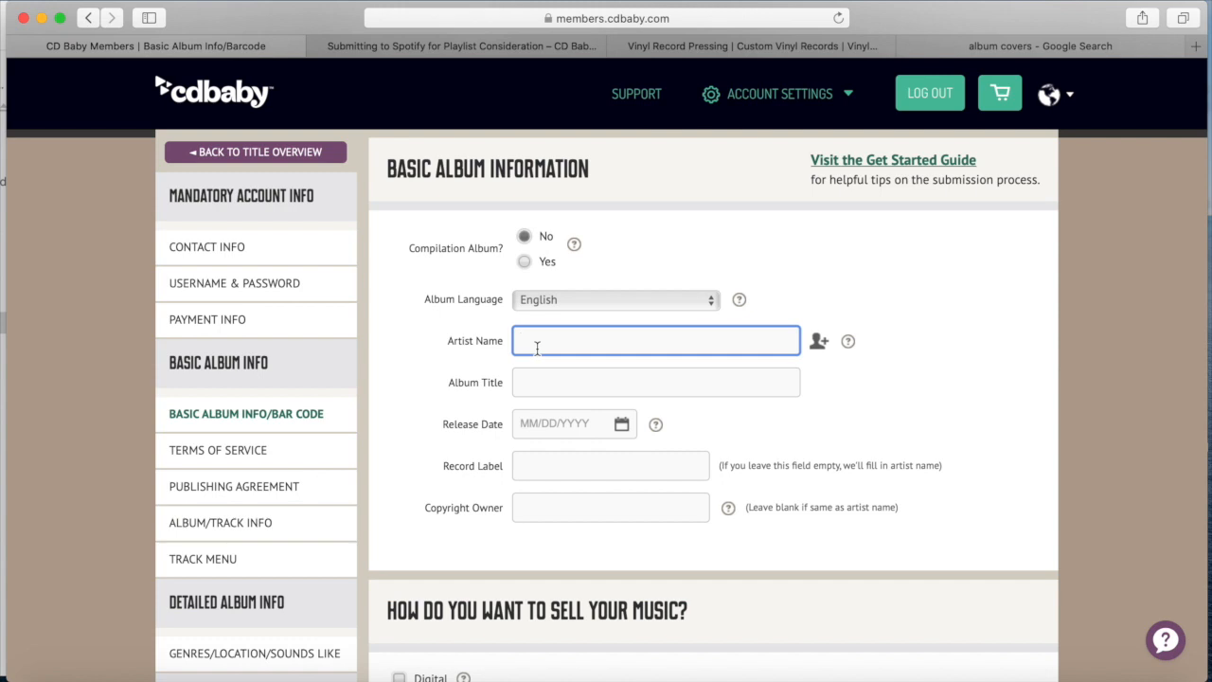
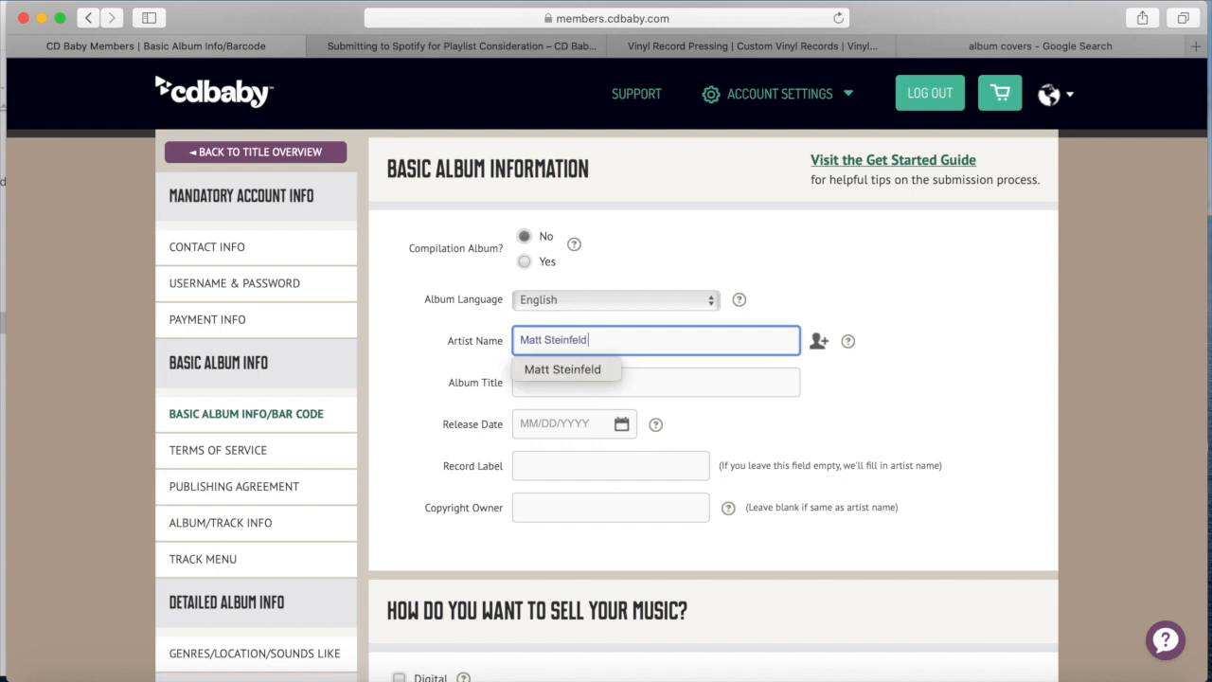
key(Tab)
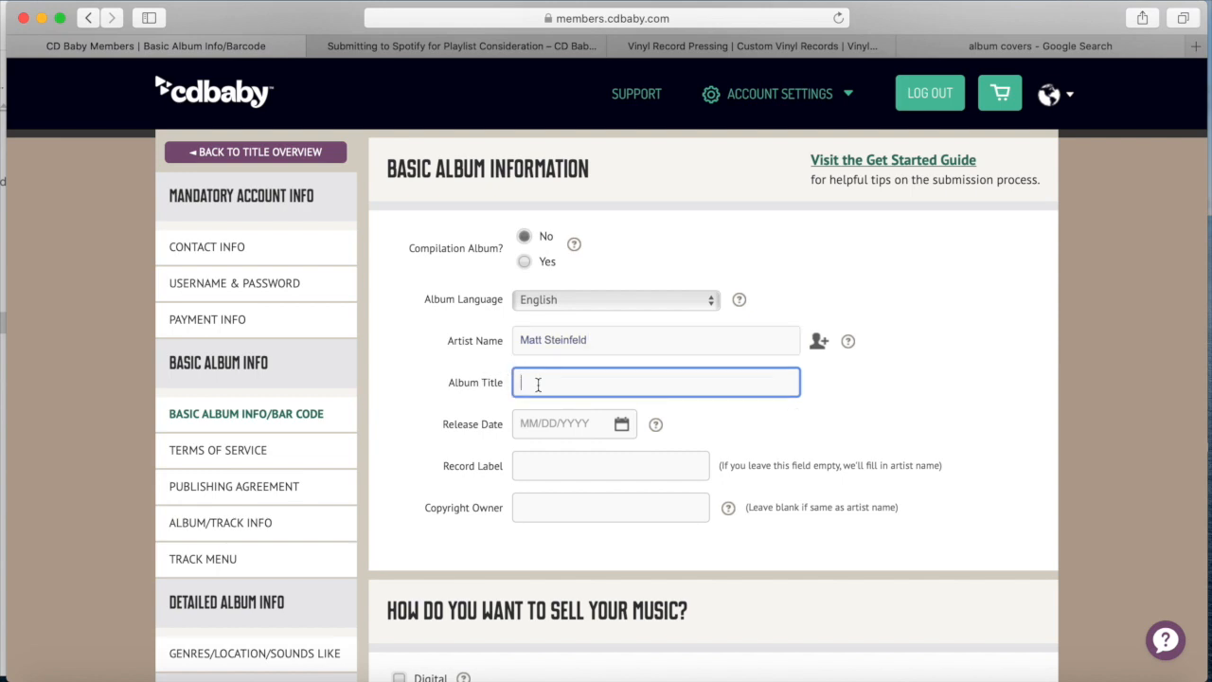
text(the Return of Hollis McCluskey)
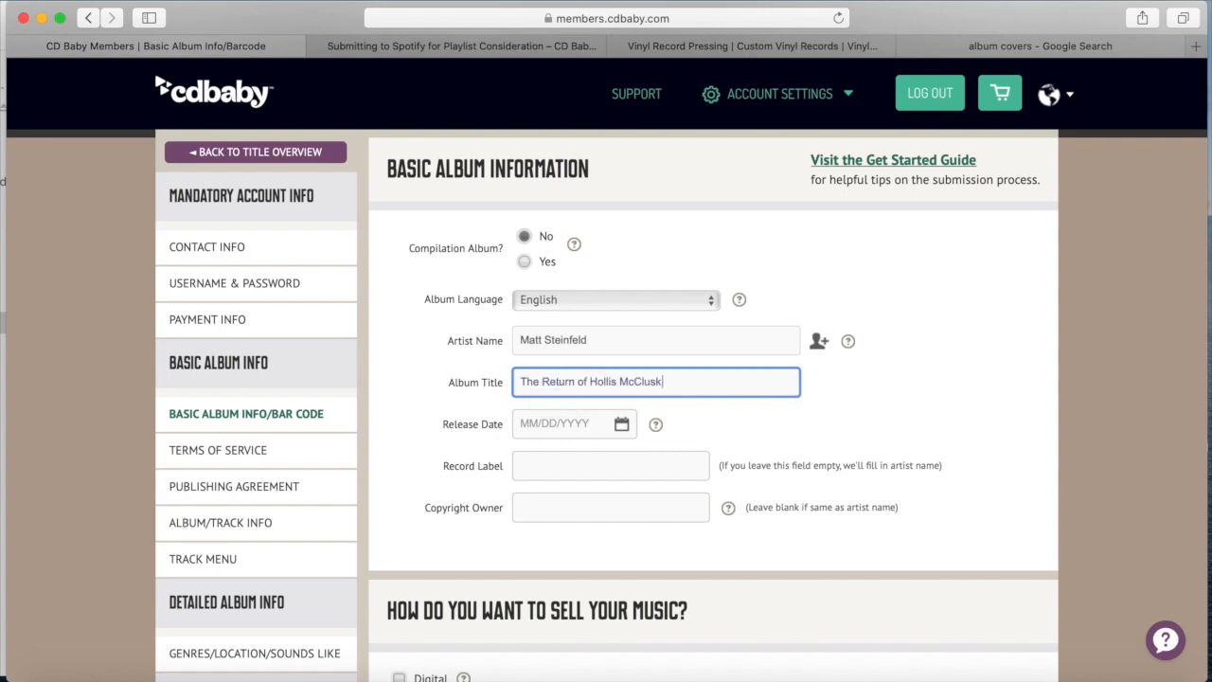
key(Tab)
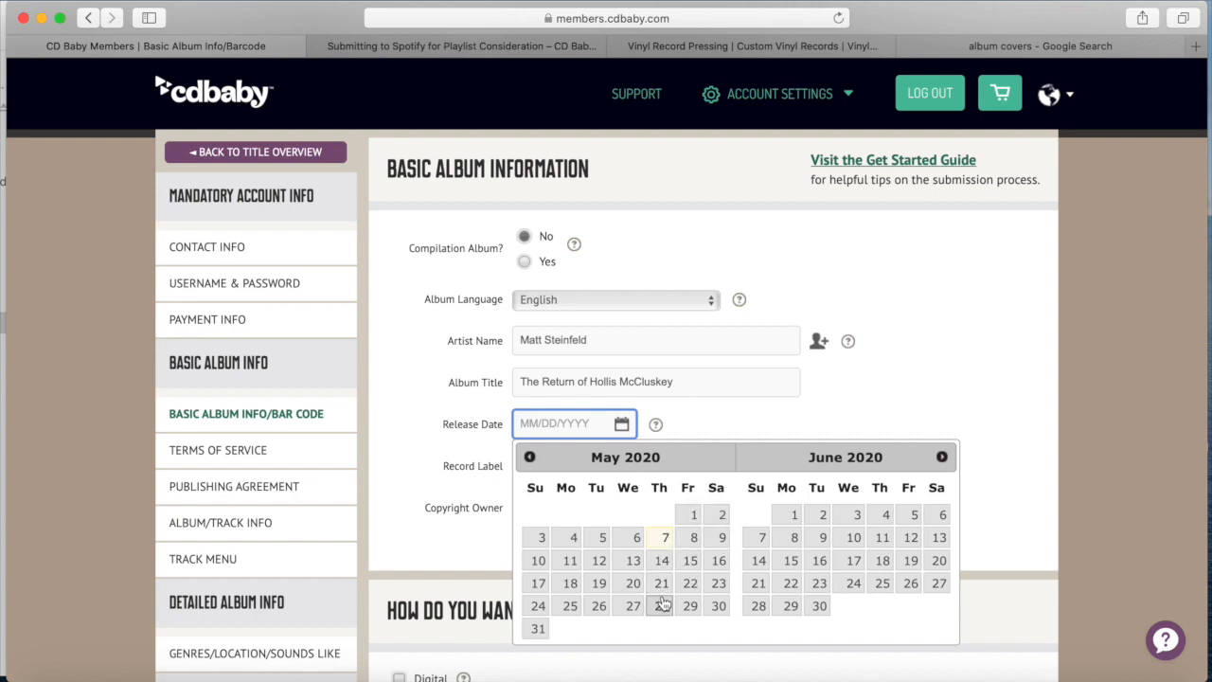
click(883, 519)
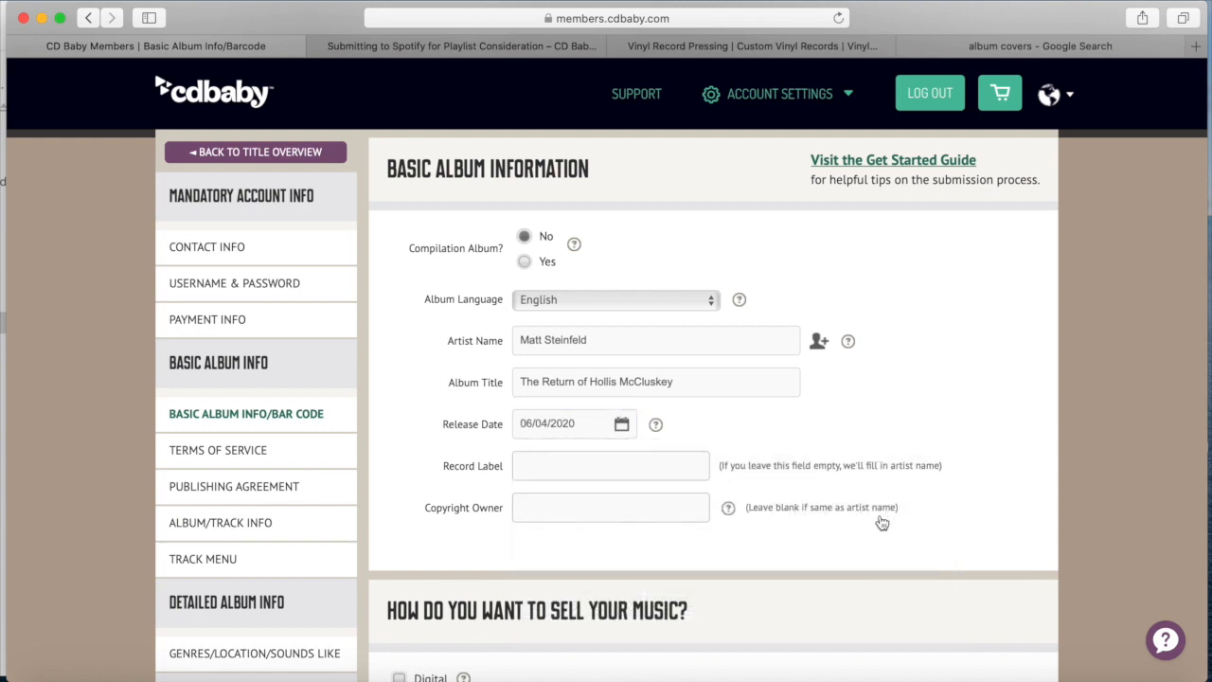
click(553, 465)
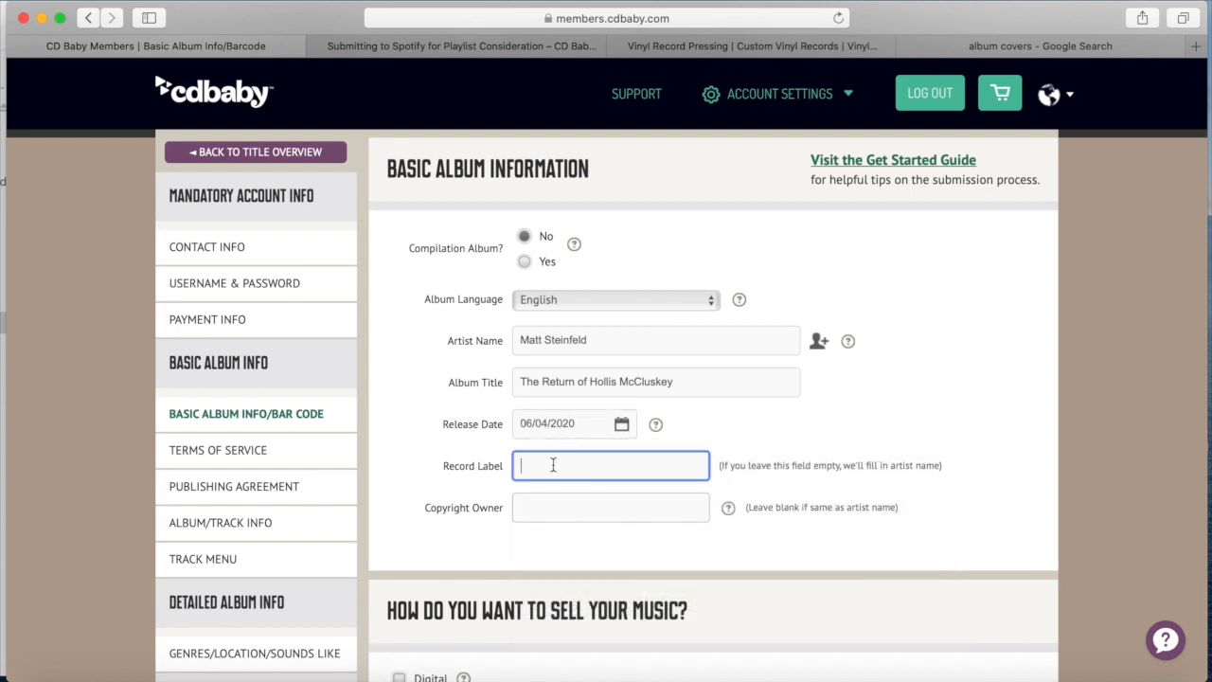
text(Tiltu Records)
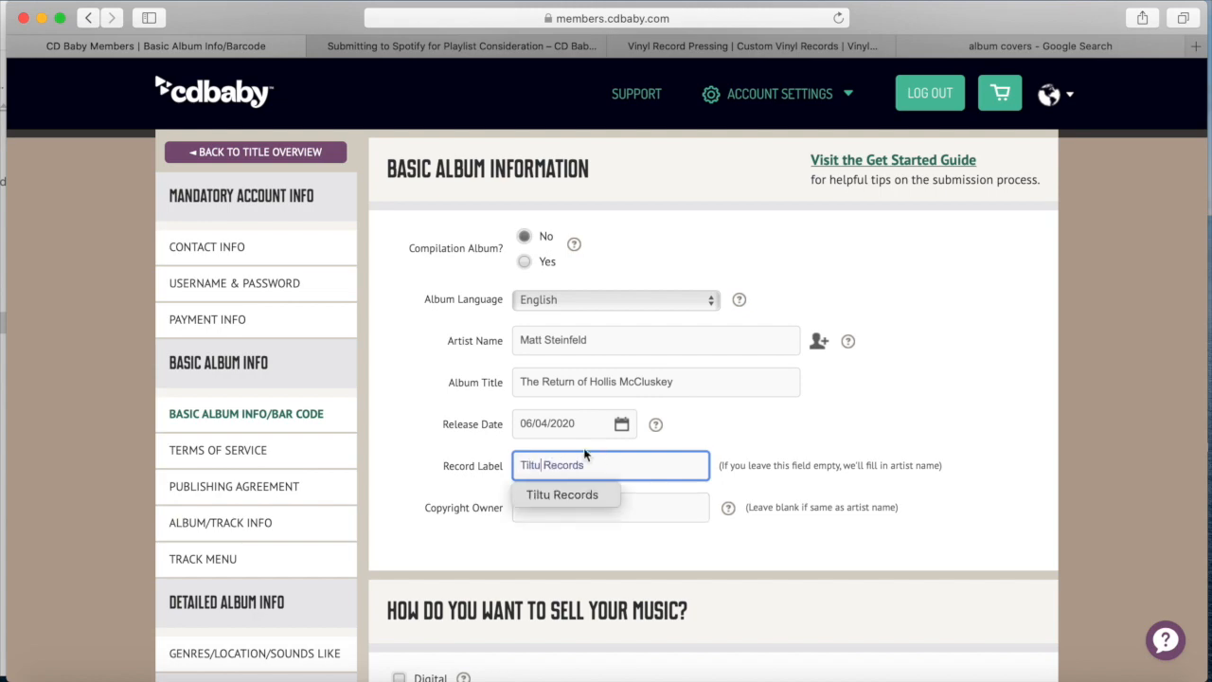
click(694, 426)
scroll(694, 425, down, 5)
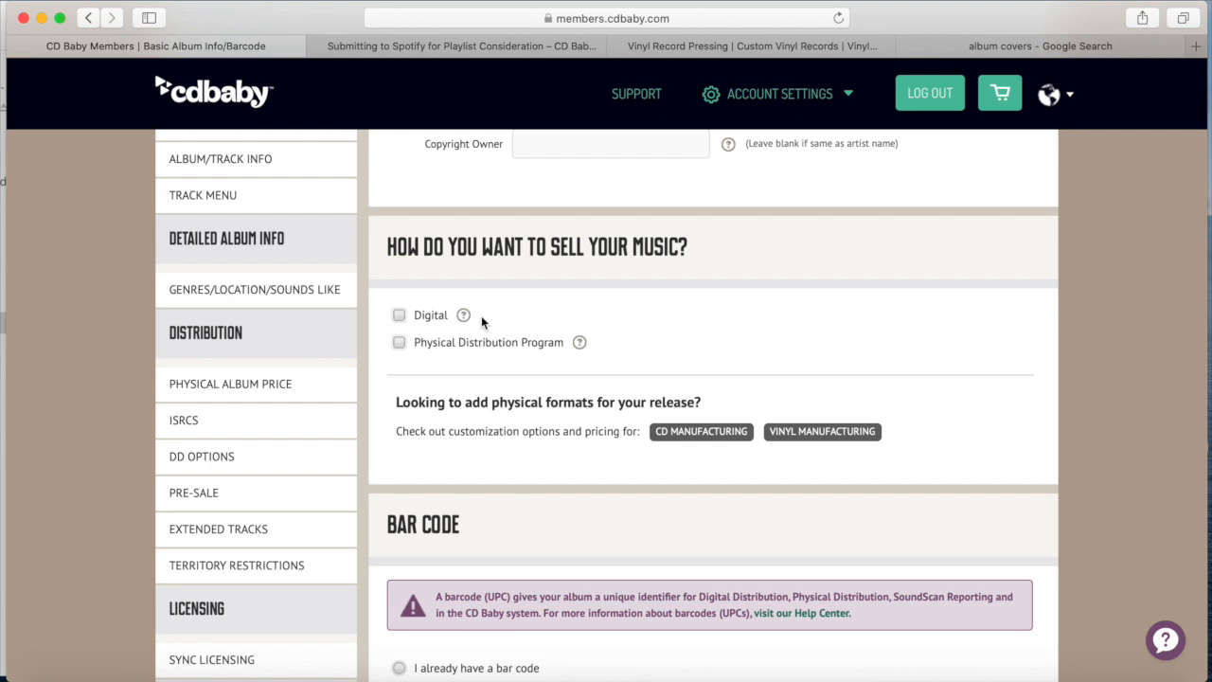
Sell the album as Digital and through the Physical Distribution Program on Vinyl
click(399, 314)
click(399, 366)
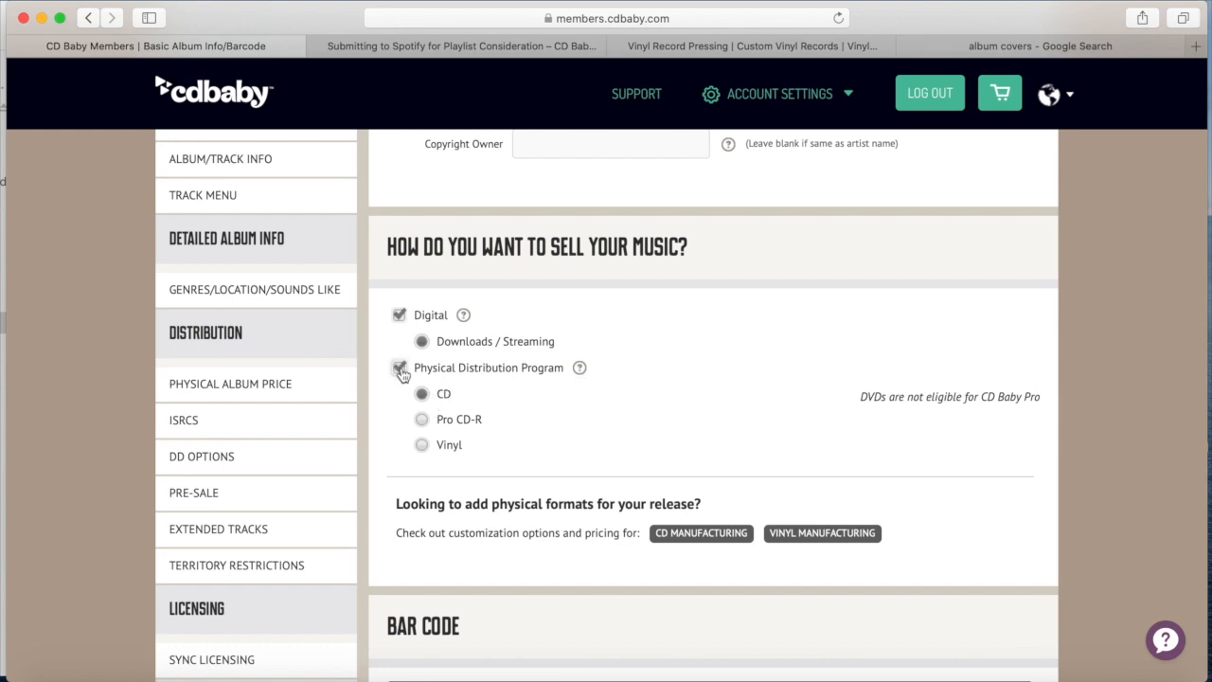
click(421, 445)
scroll(546, 434, down, 2)
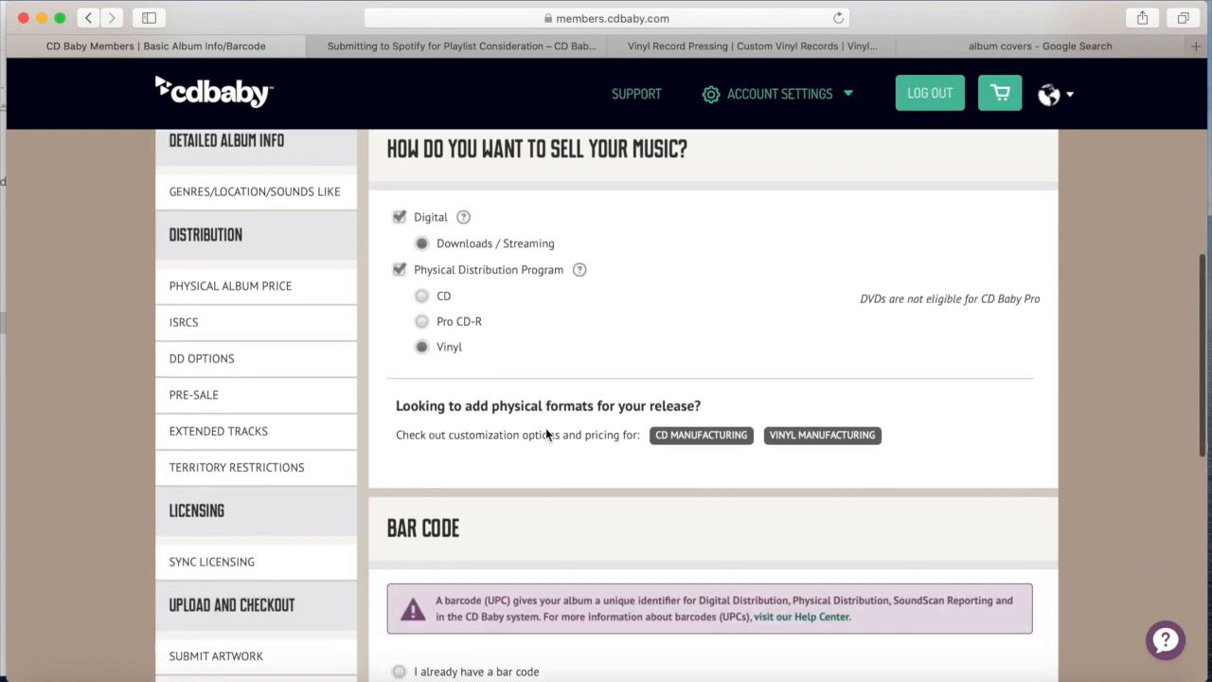
scroll(546, 433, down, 1)
scroll(545, 428, down, 5)
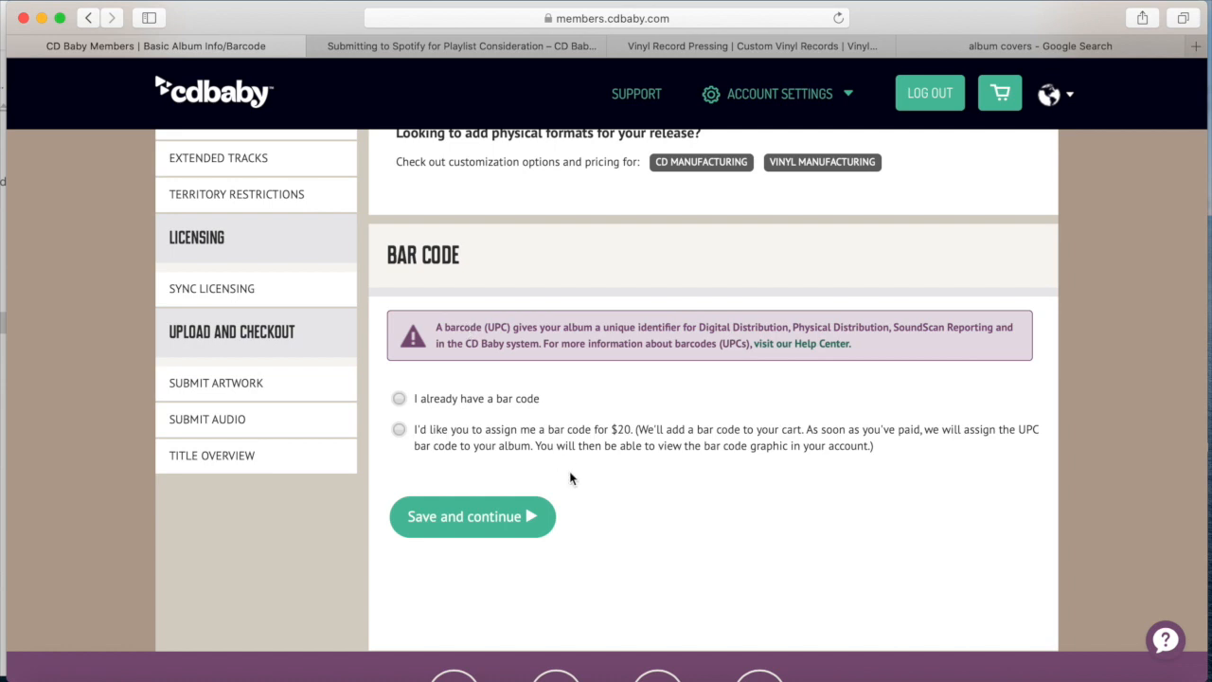
Choose a $20 CD Baby-assigned bar code and save the basic album information
click(398, 431)
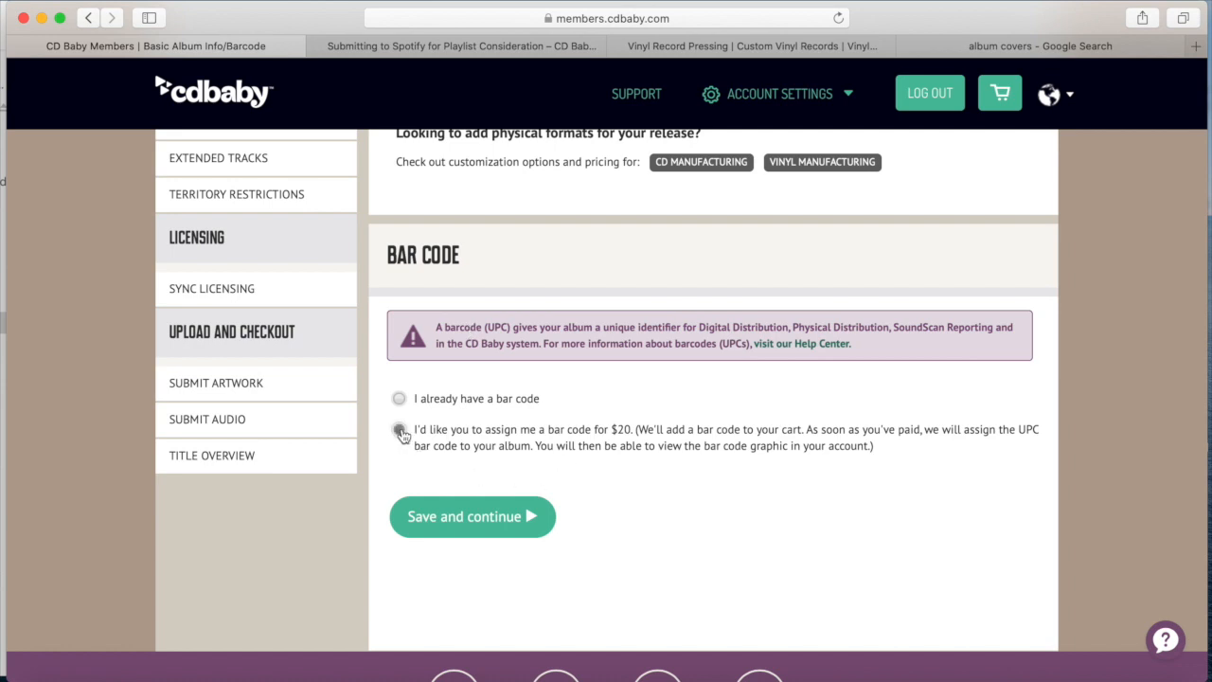
click(448, 518)
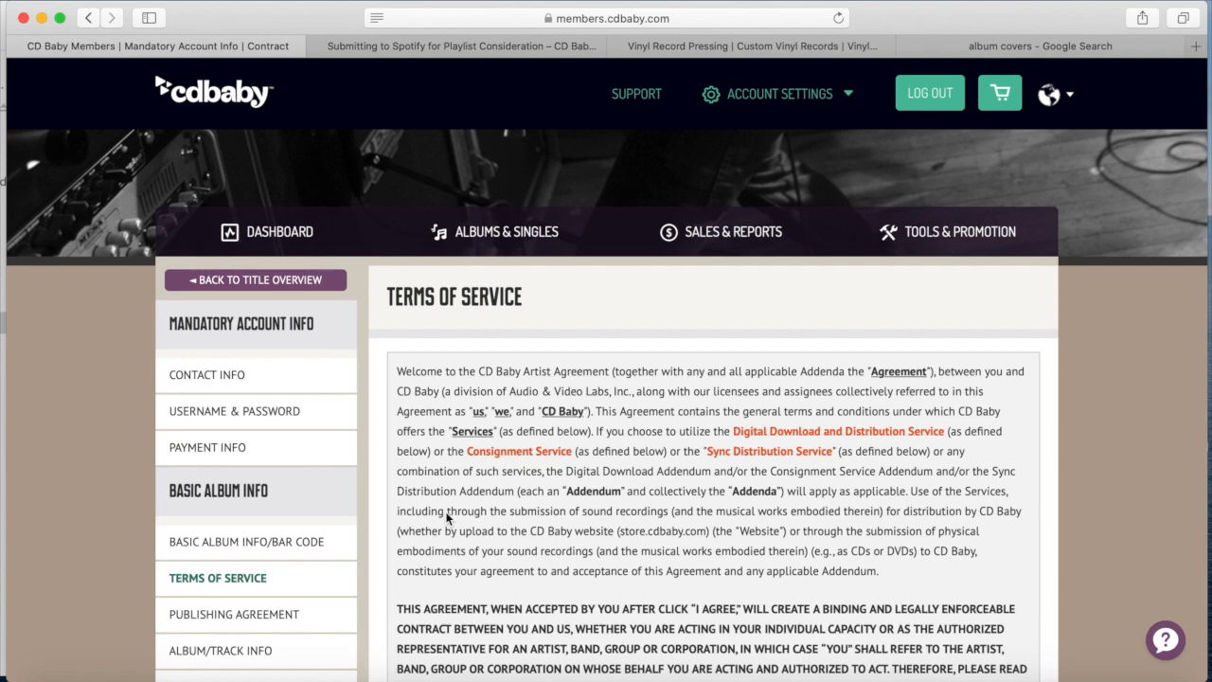
Read through the Artist Agreement, tick the agree checkbox, and enter your full legal name
scroll(447, 516, down, 3)
scroll(448, 516, up, 3)
scroll(1123, 272, down, 3)
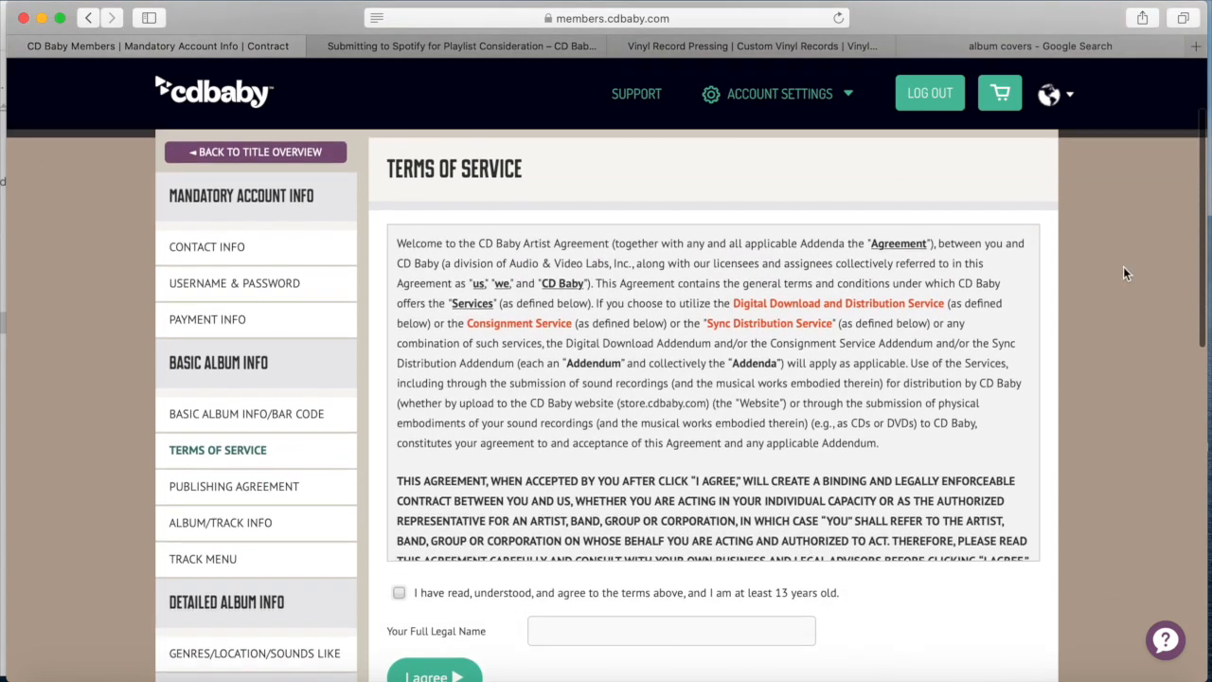
scroll(713, 347, down, 10)
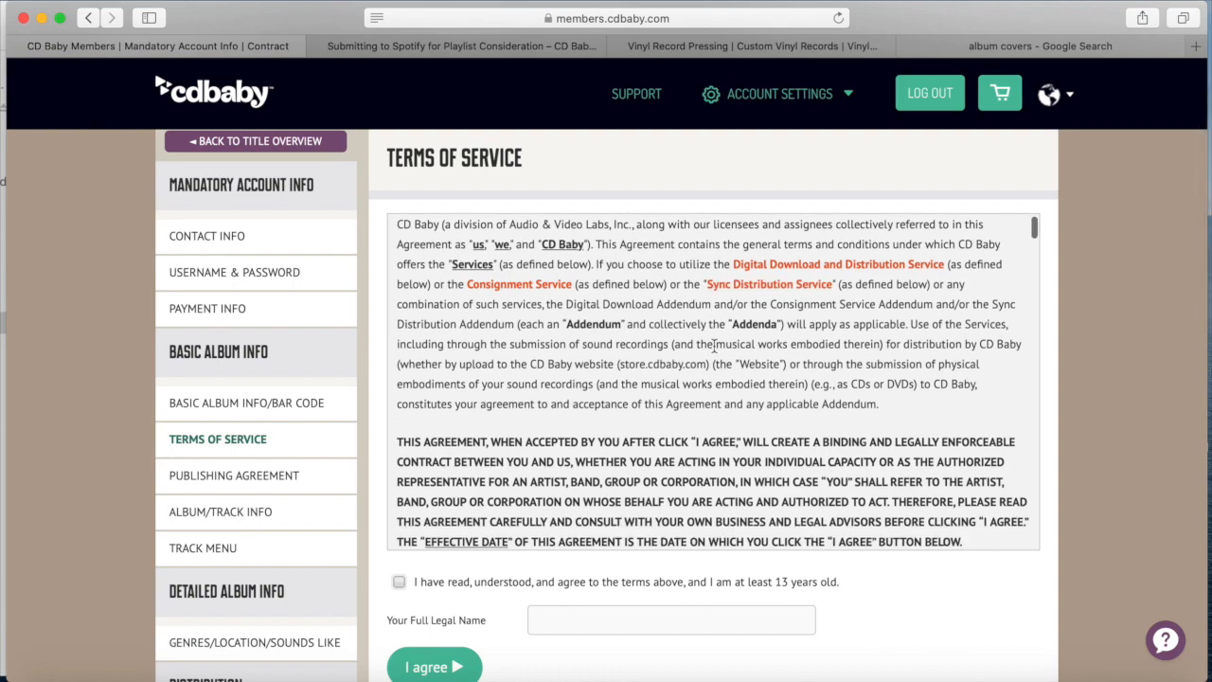
scroll(713, 348, down, 10)
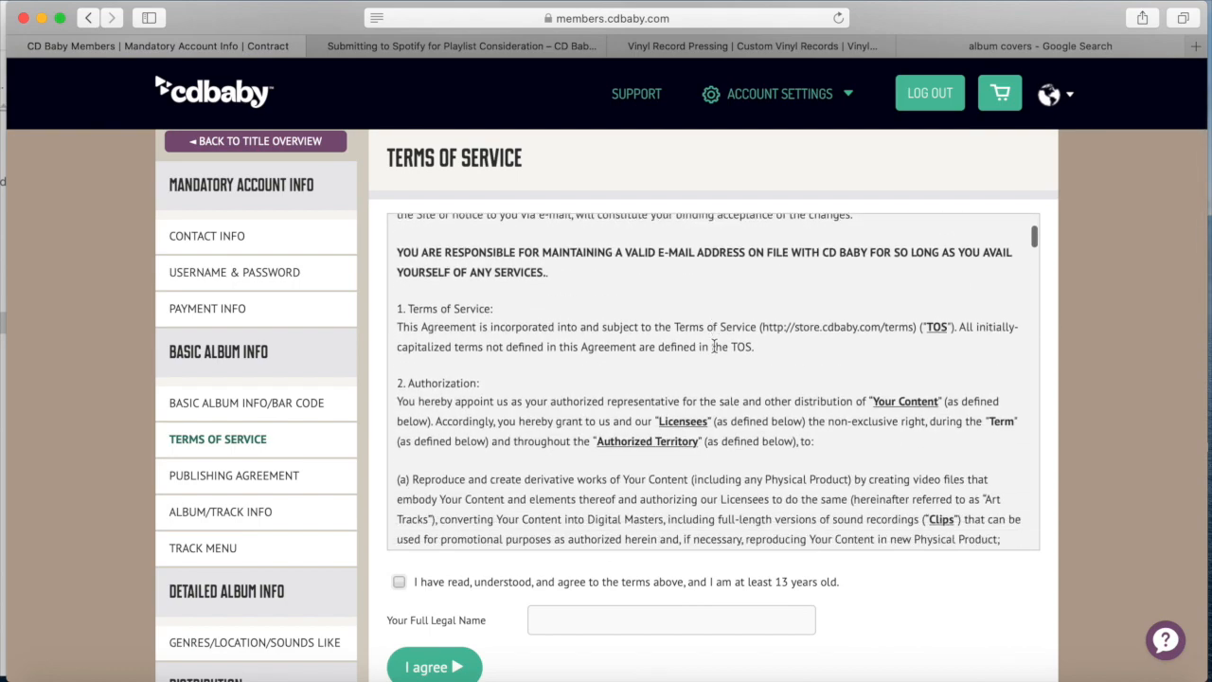
scroll(714, 350, down, 8)
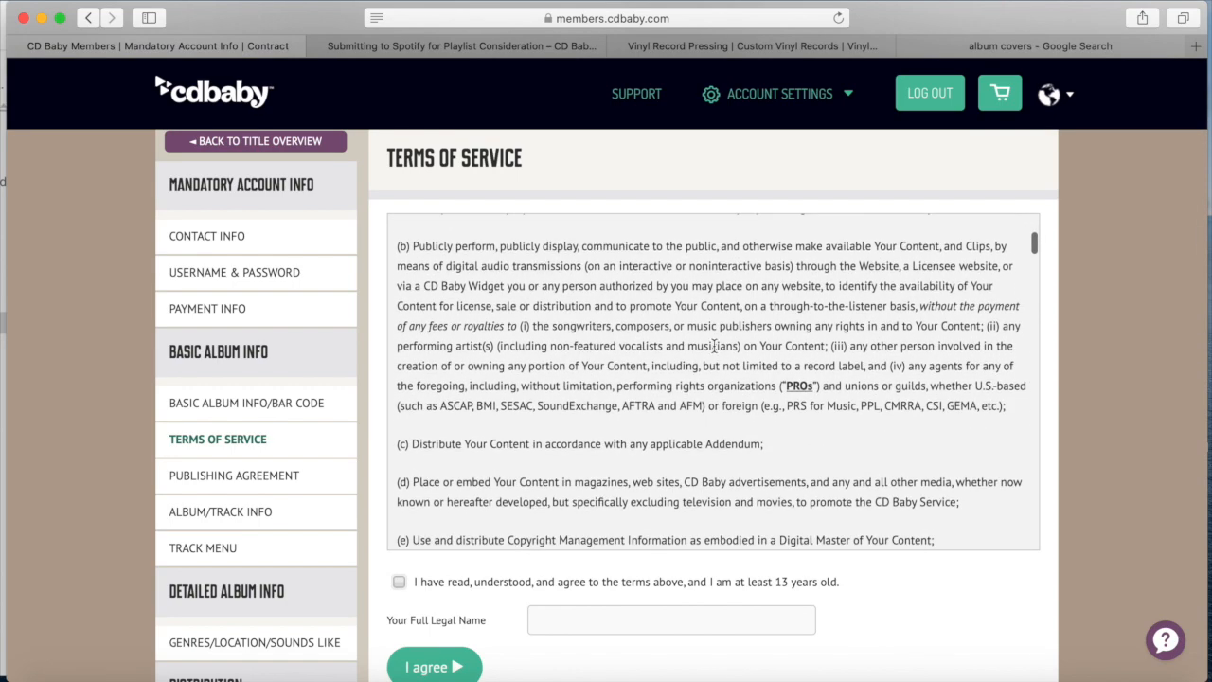
scroll(714, 350, down, 8)
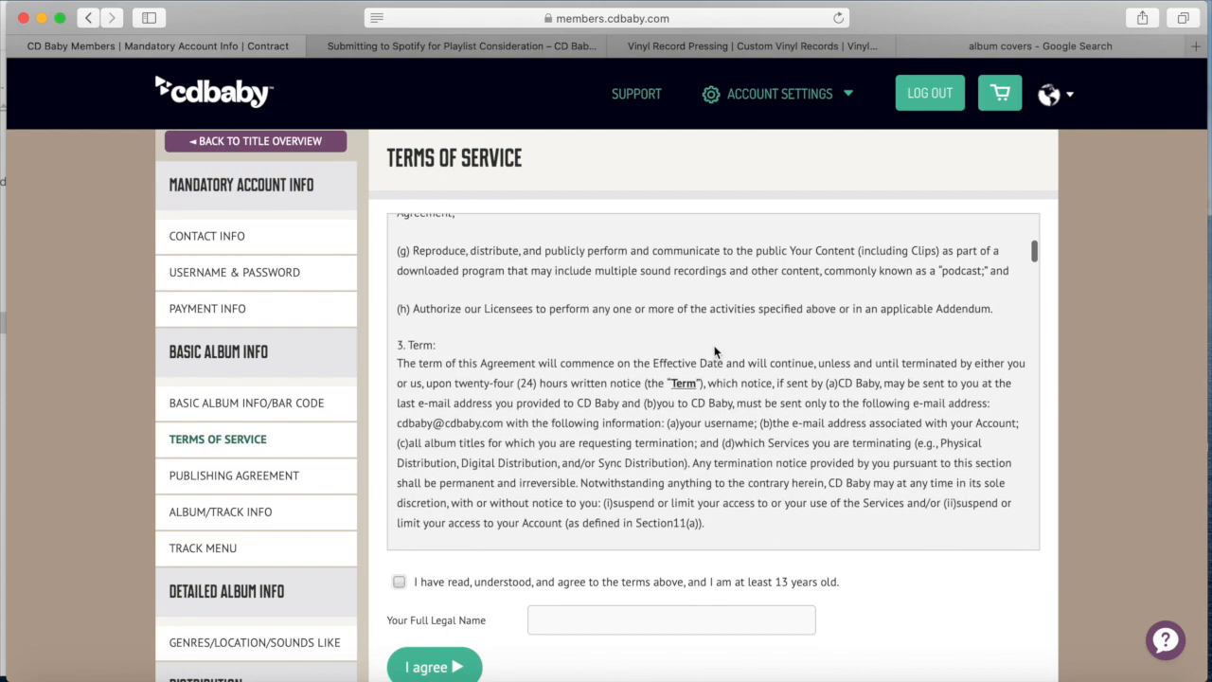
scroll(714, 350, down, 6)
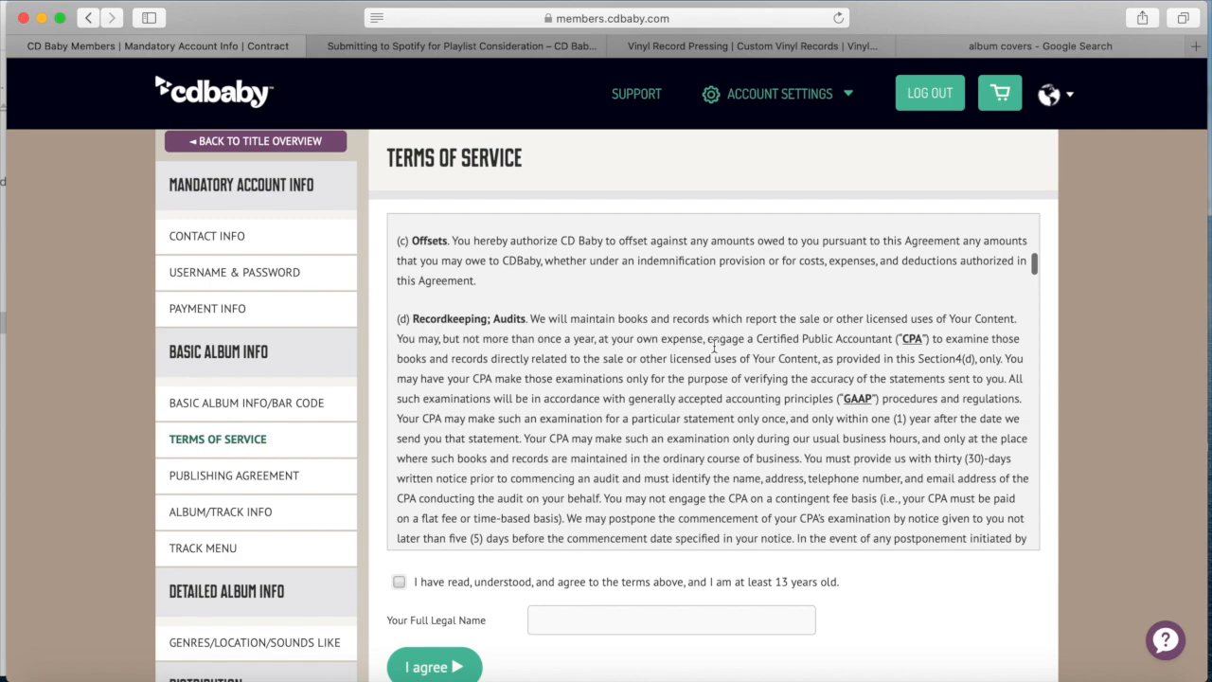
scroll(714, 348, down, 6)
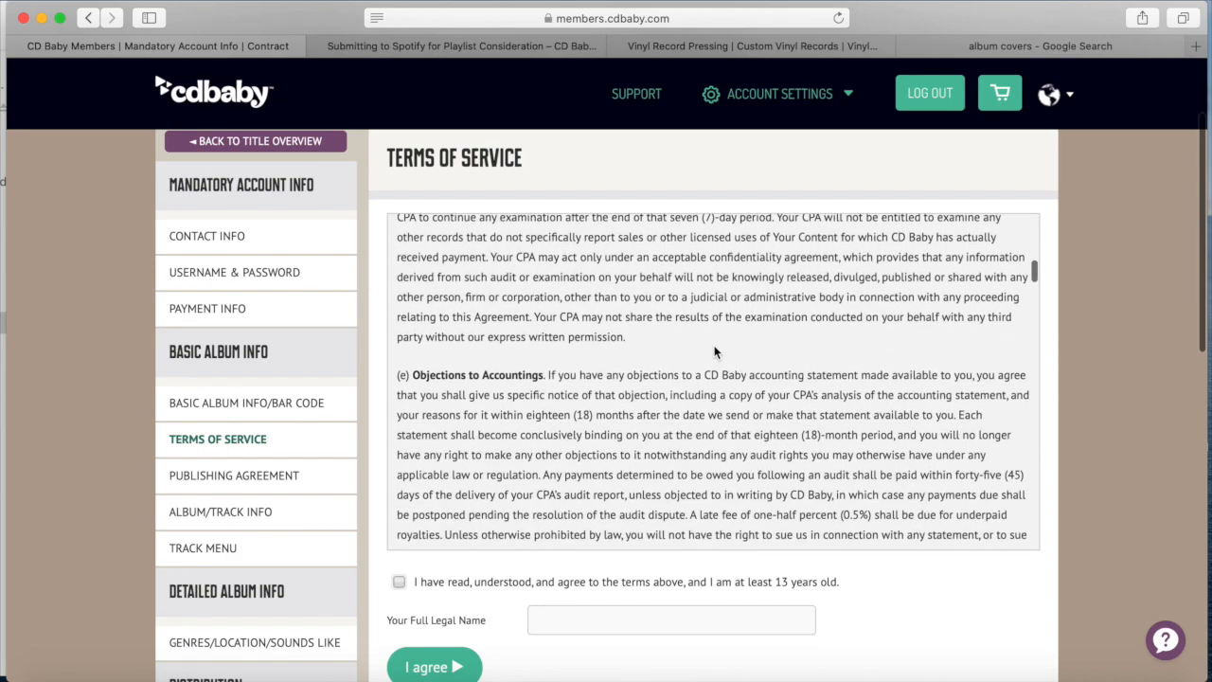
scroll(714, 352, down, 6)
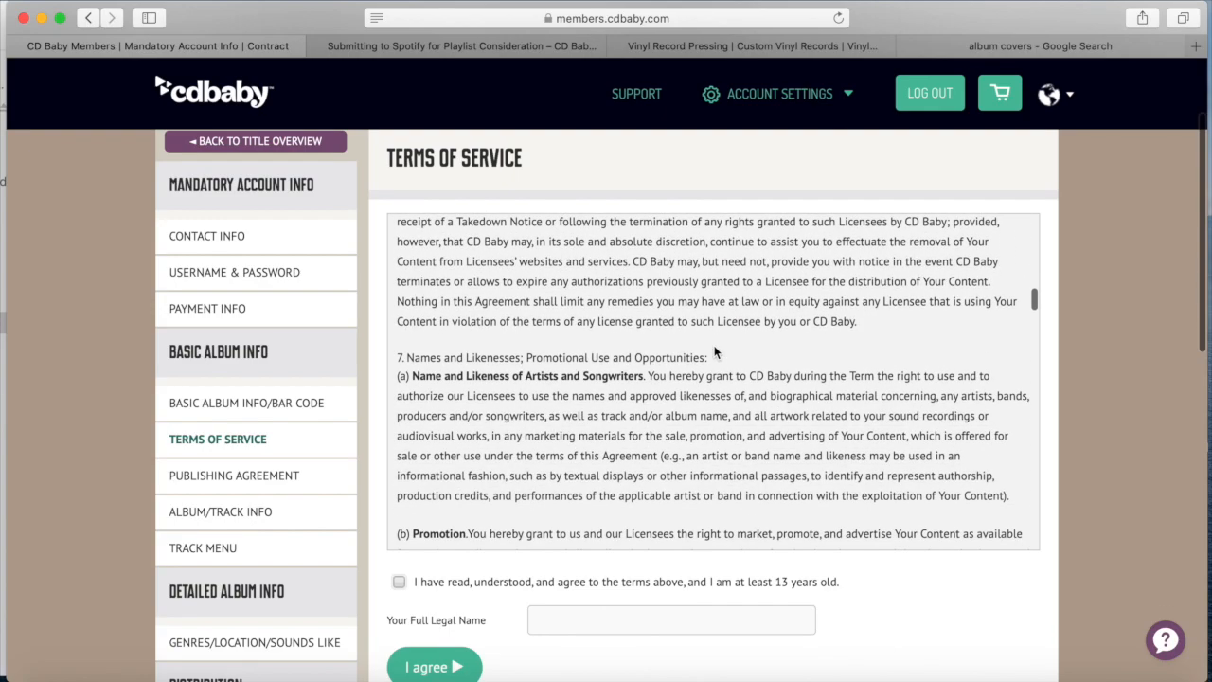
scroll(715, 353, down, 10)
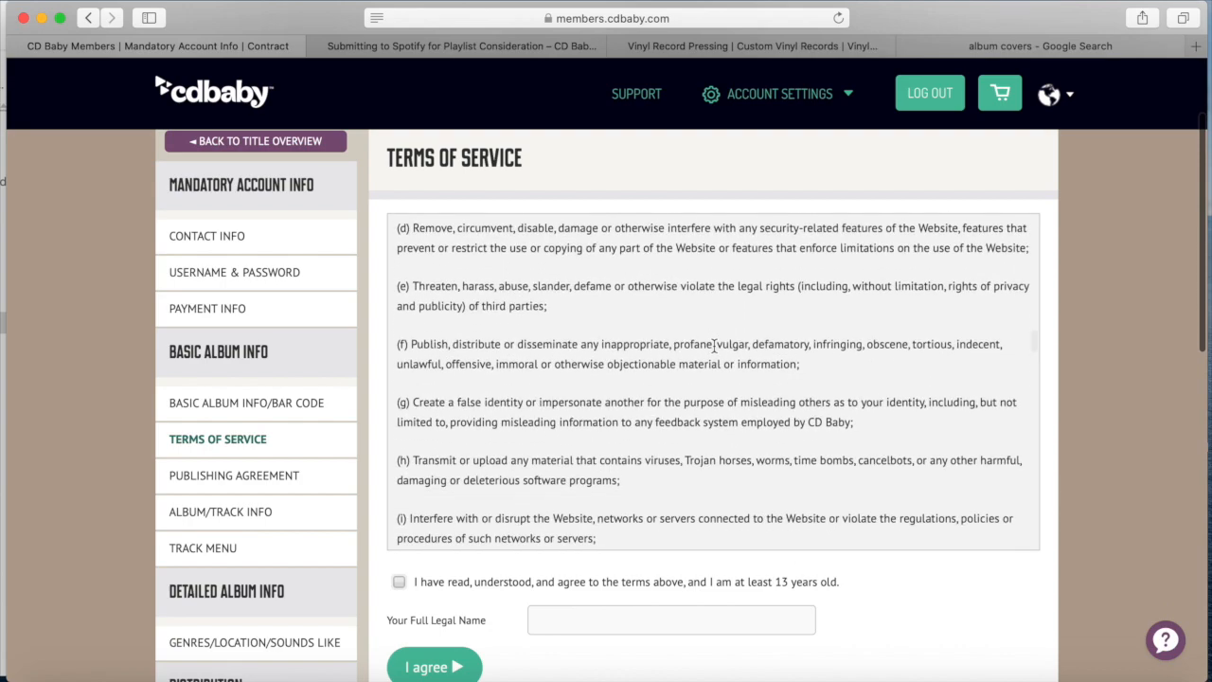
scroll(714, 345, down, 10)
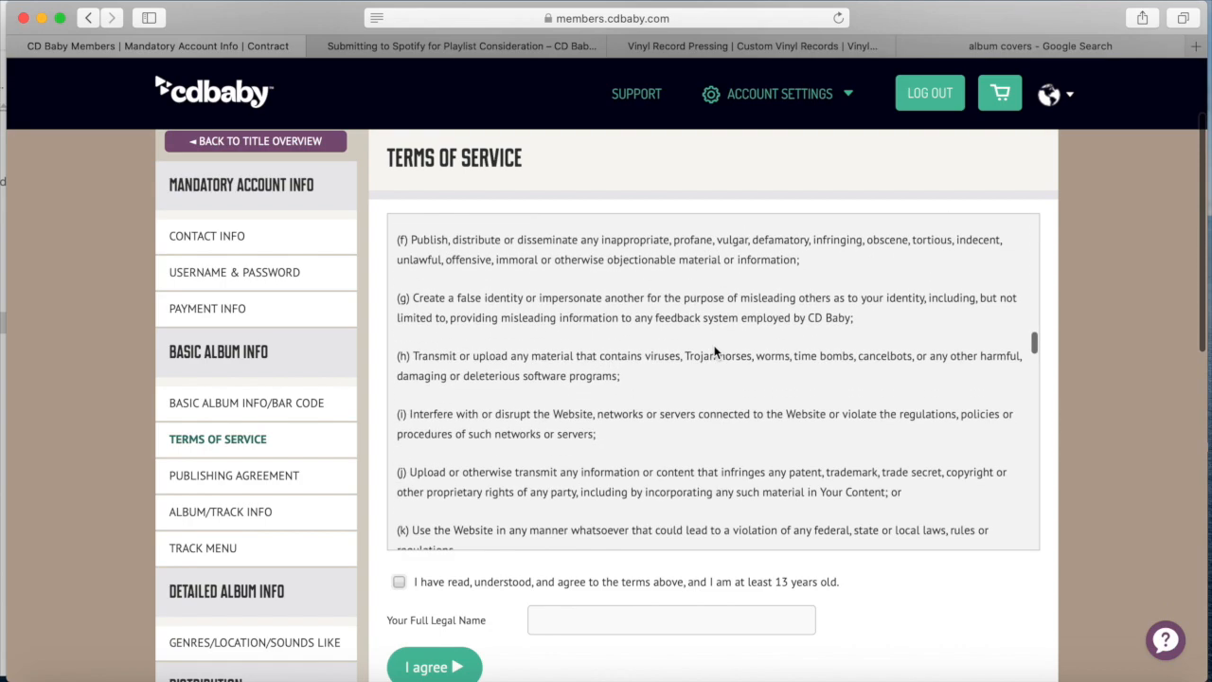
scroll(715, 350, down, 5)
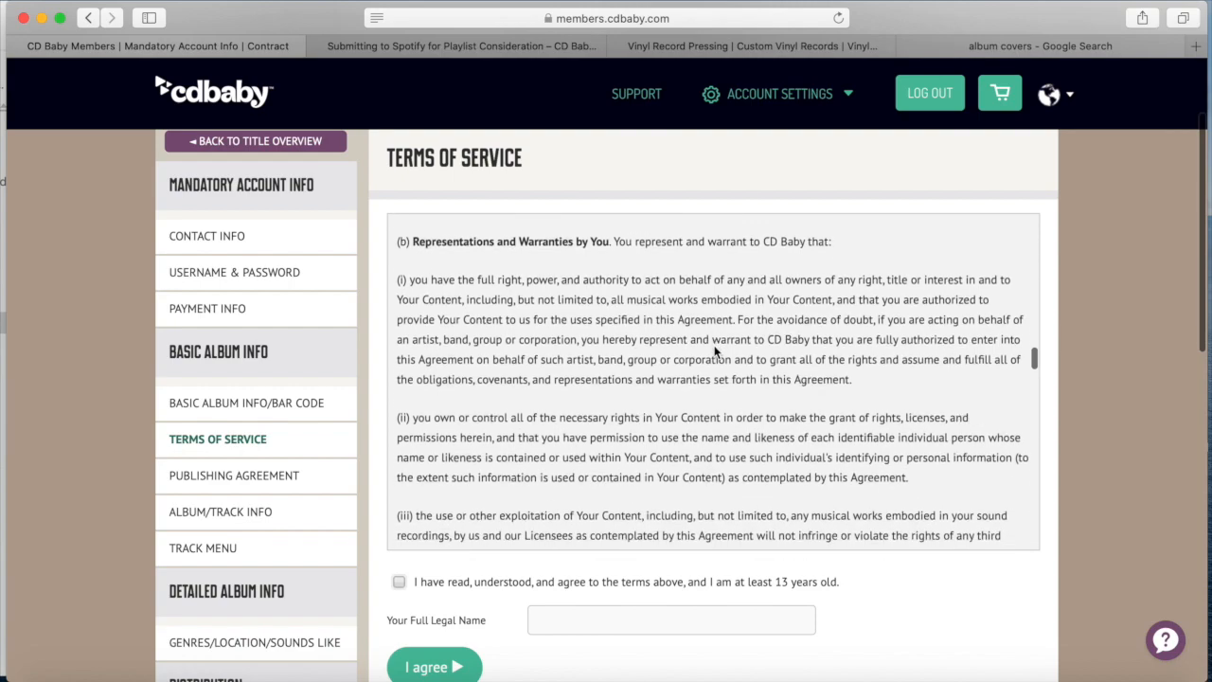
scroll(715, 348, down, 15)
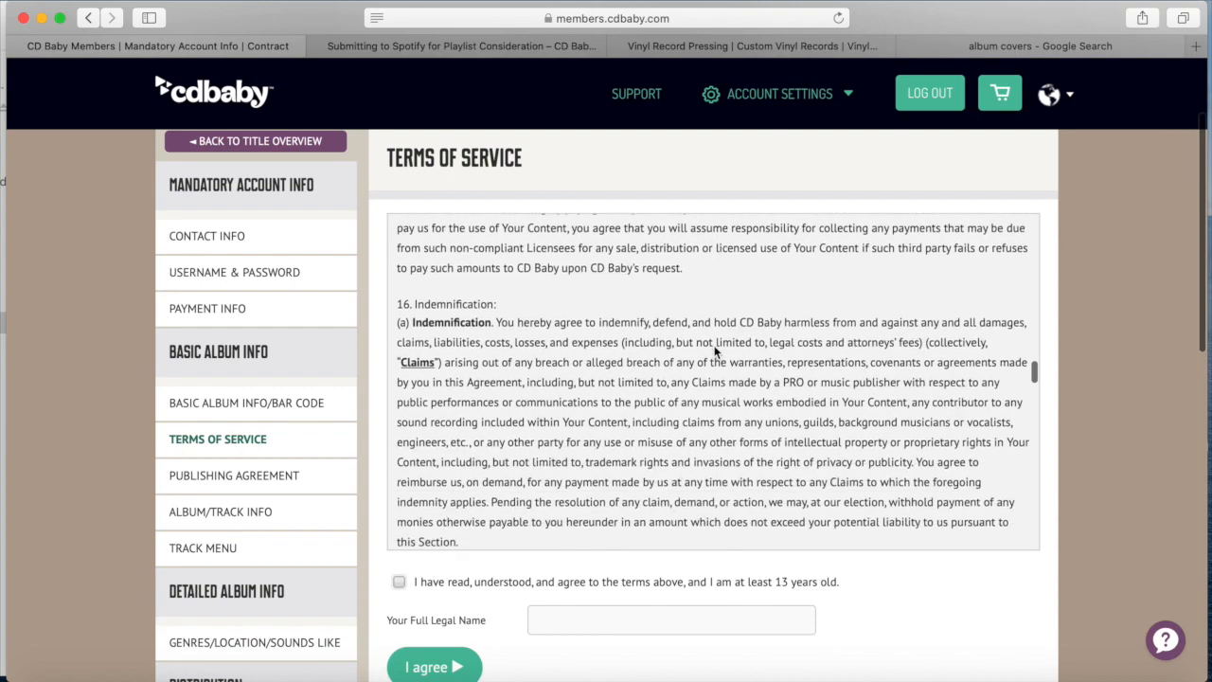
scroll(715, 350, down, 10)
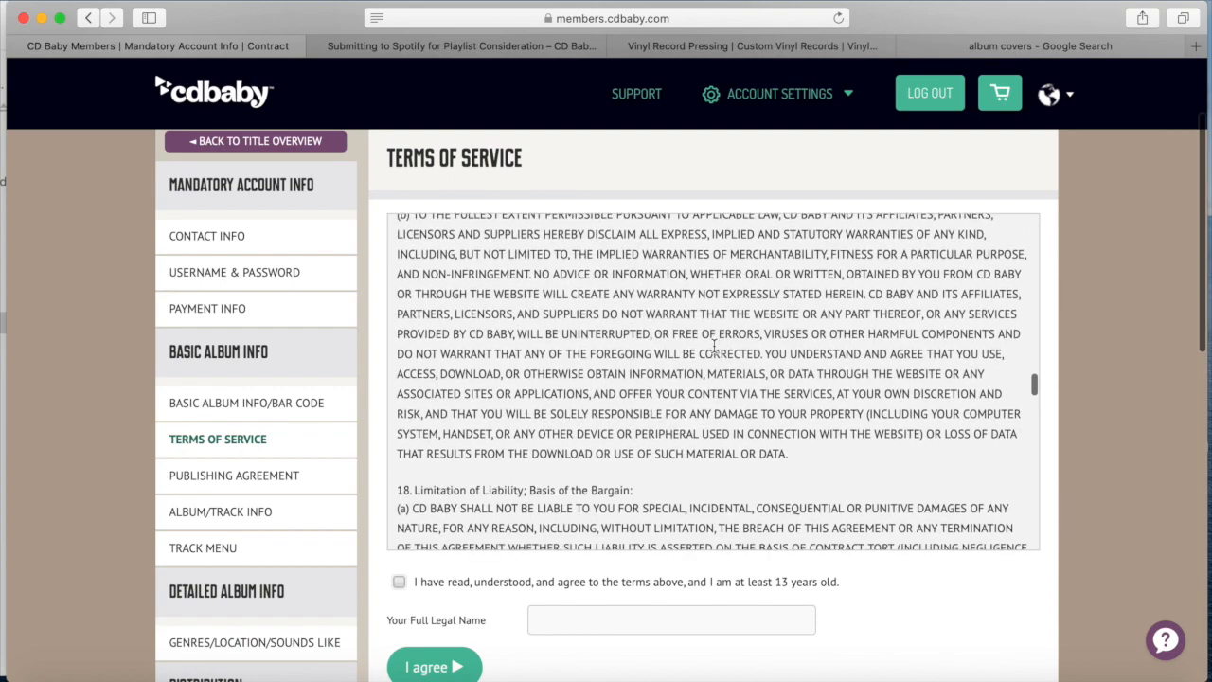
scroll(651, 356, down, 15)
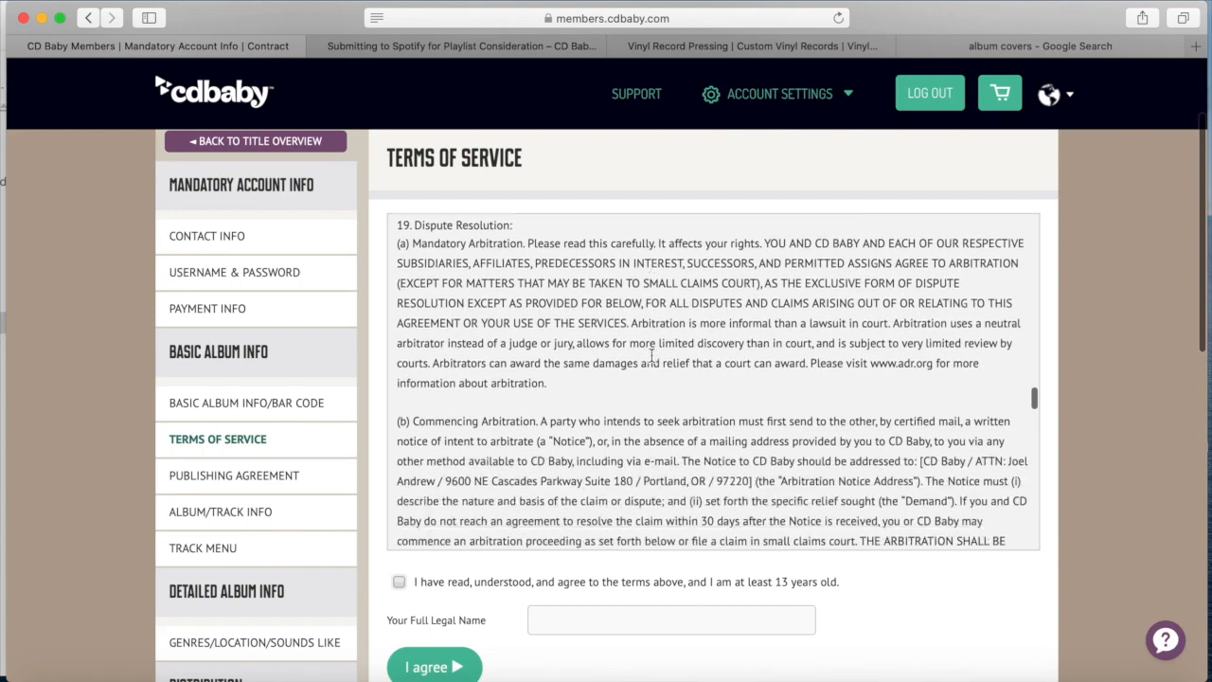
scroll(651, 356, down, 15)
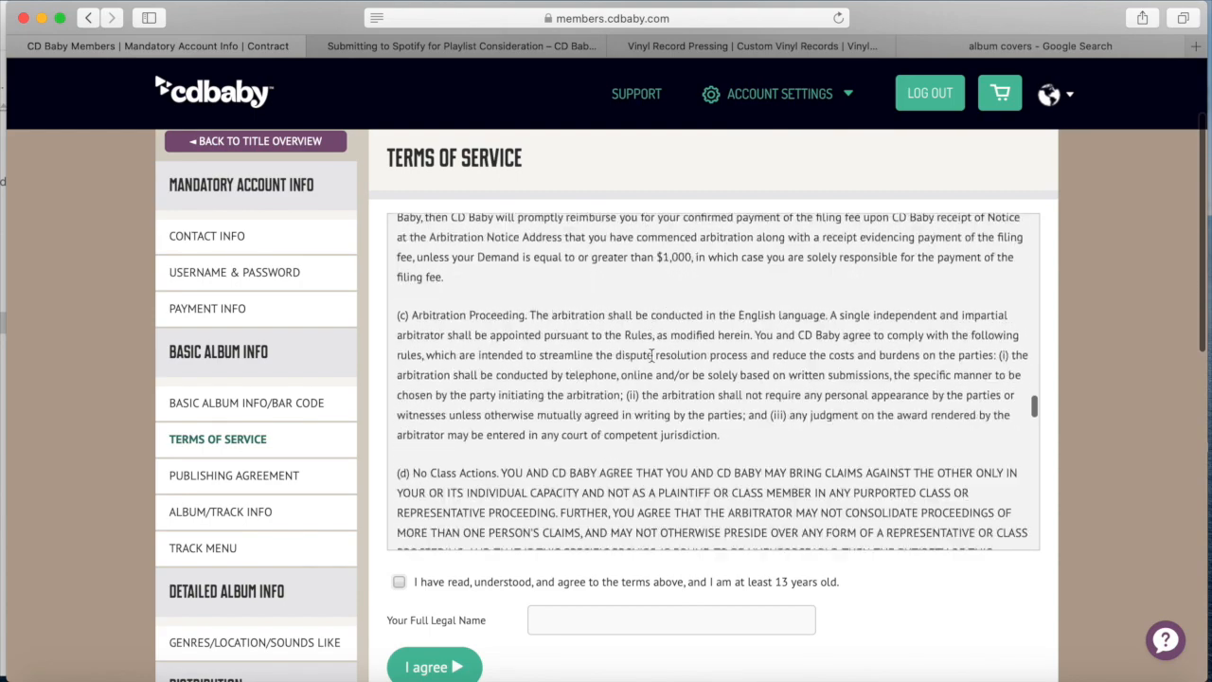
scroll(651, 355, down, 10)
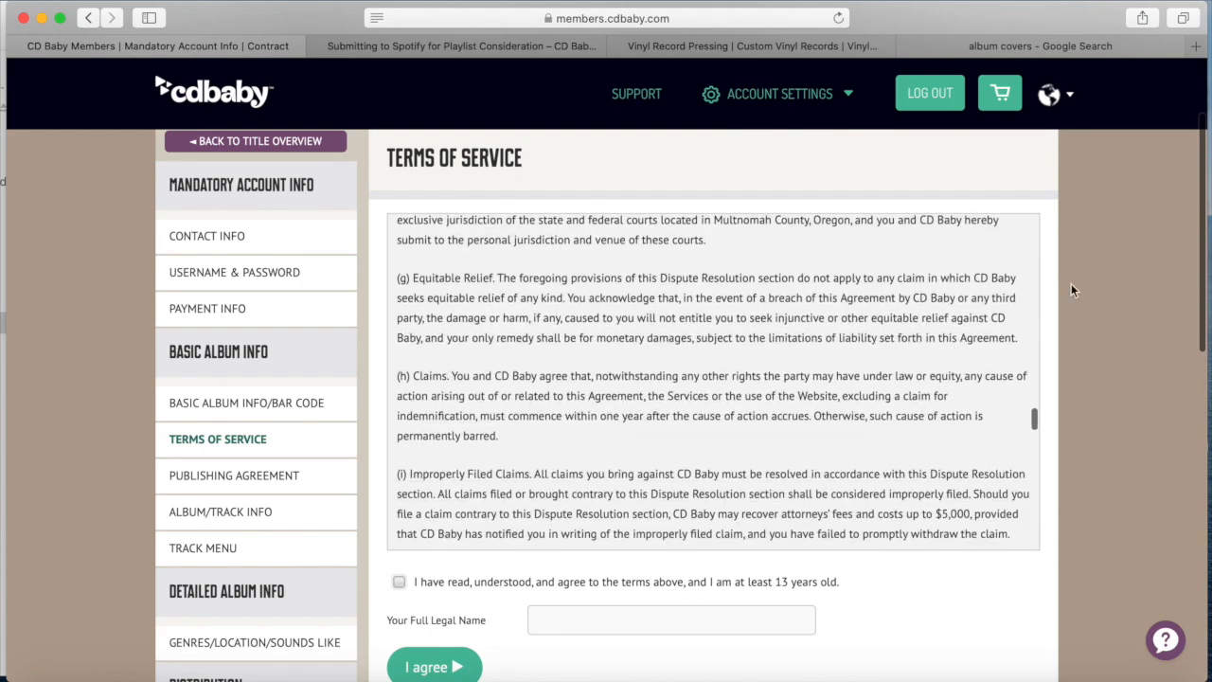
scroll(1070, 283, down, 3)
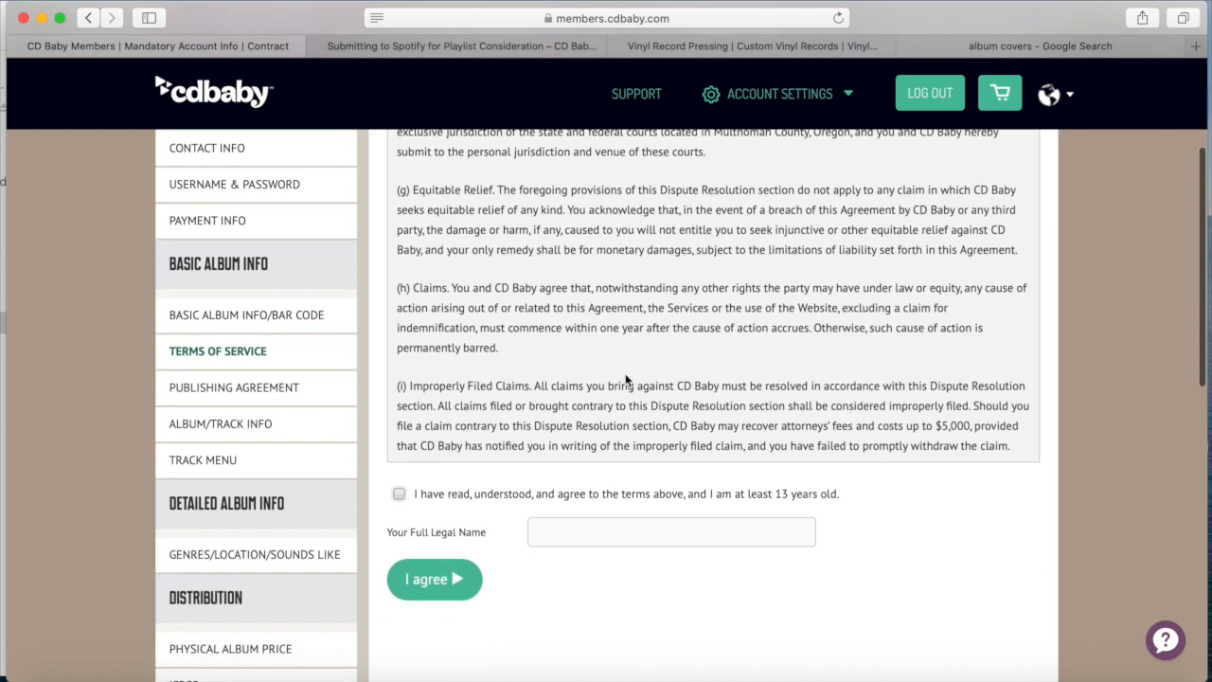
scroll(625, 373, down, 20)
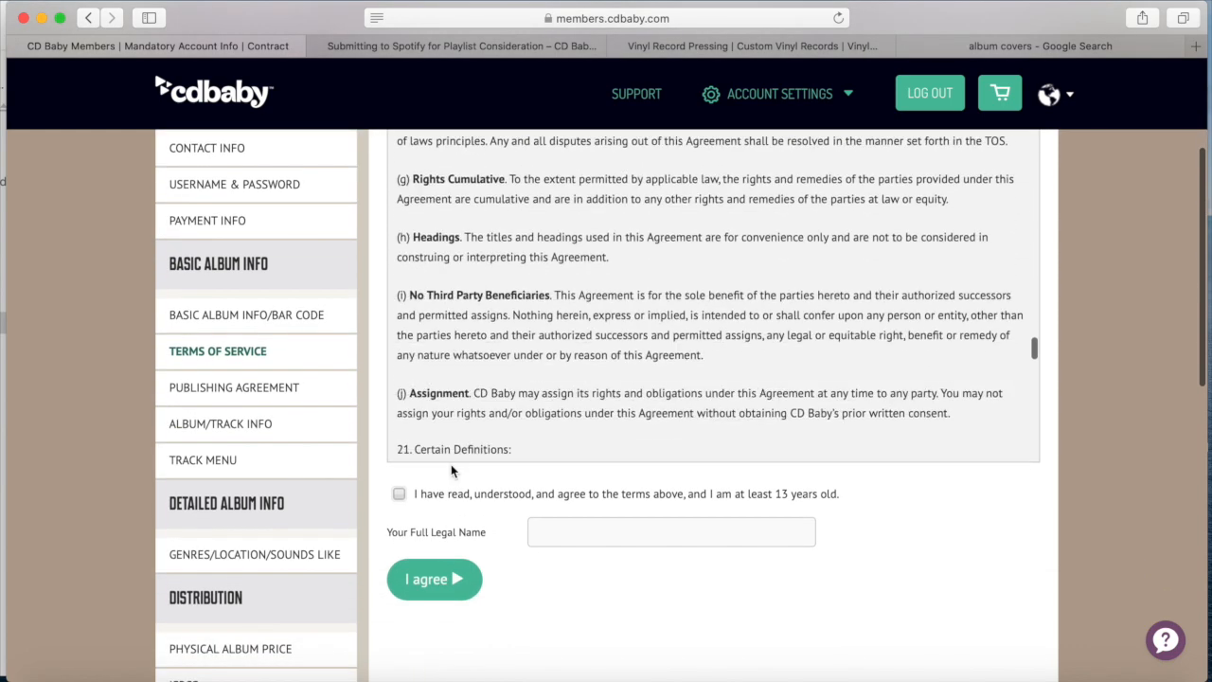
click(399, 493)
click(585, 532)
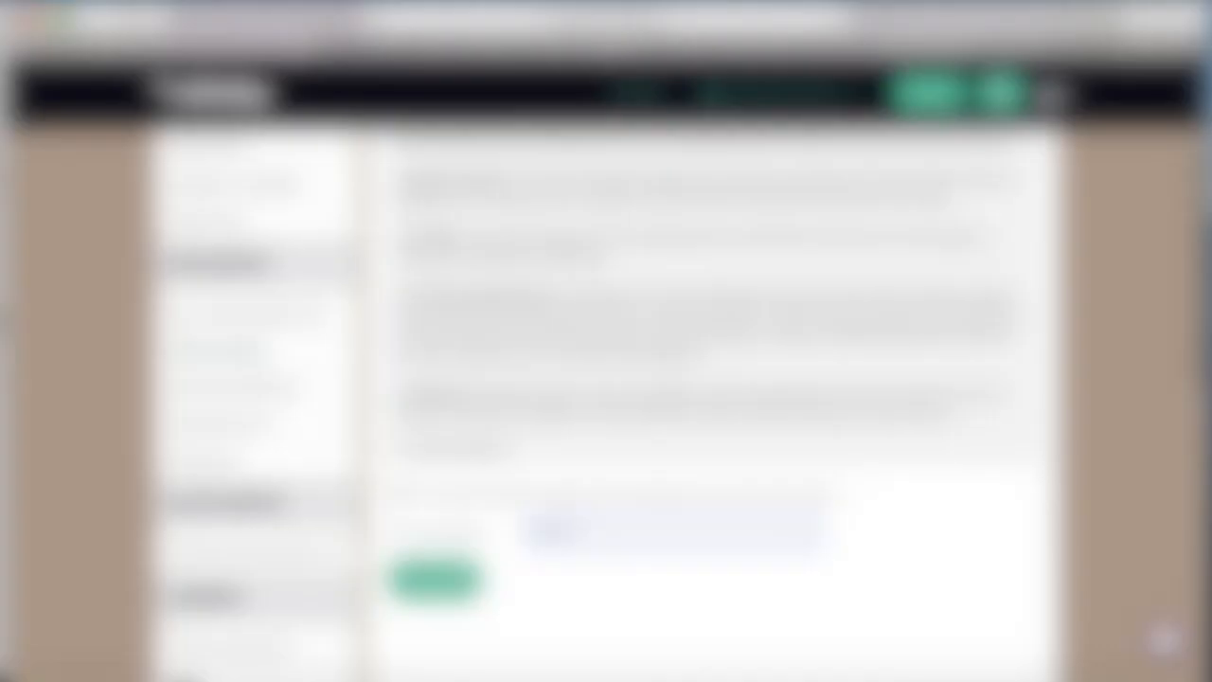
text(...)
Submit the Terms of Service and read the Publishing Agreement, highlighting the 15% administration fee
click(472, 579)
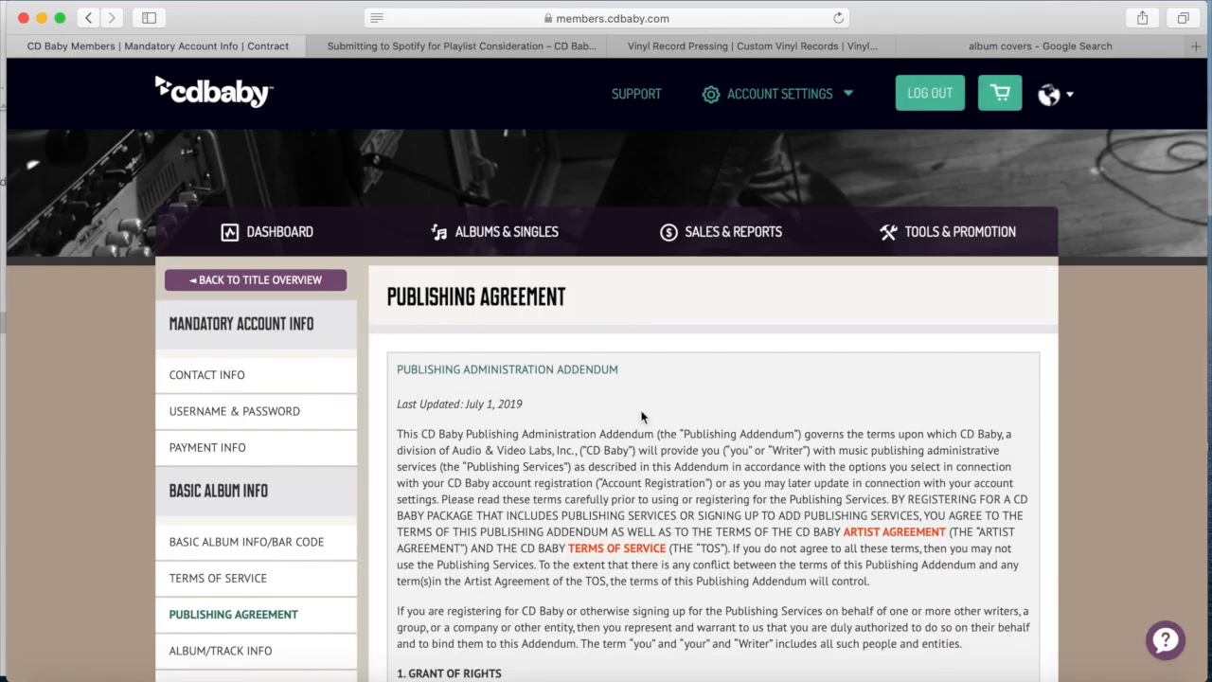
scroll(641, 417, down, 2)
scroll(1116, 353, down, 4)
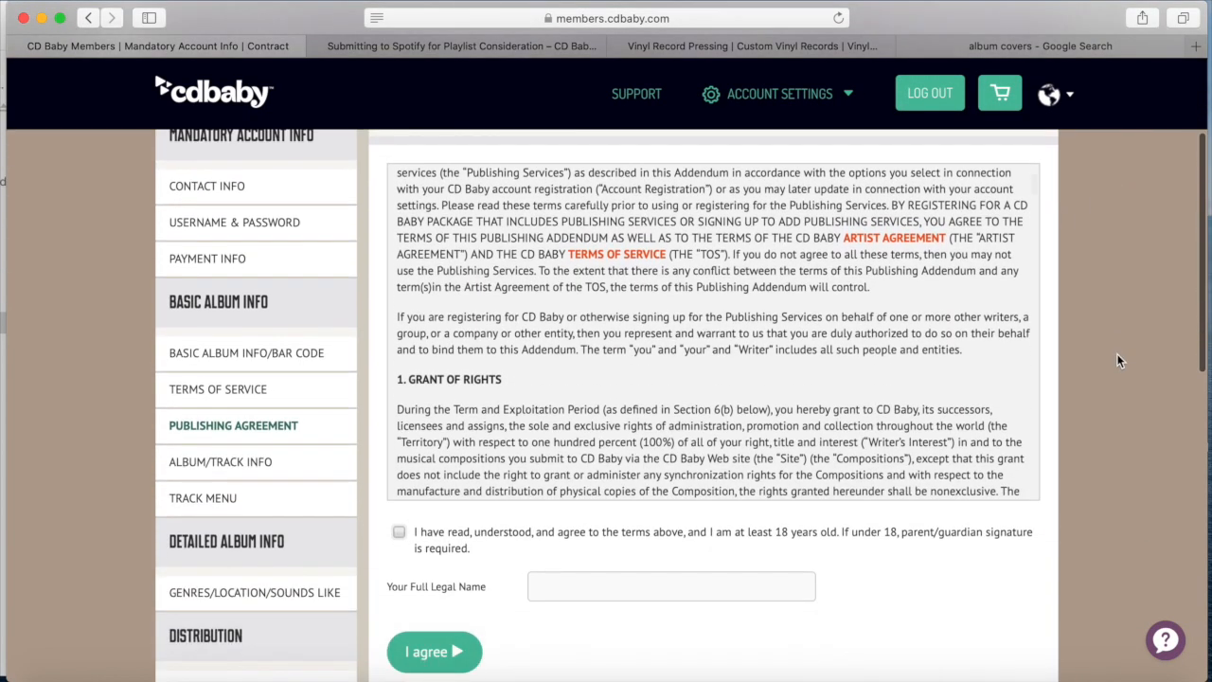
scroll(759, 352, down, 5)
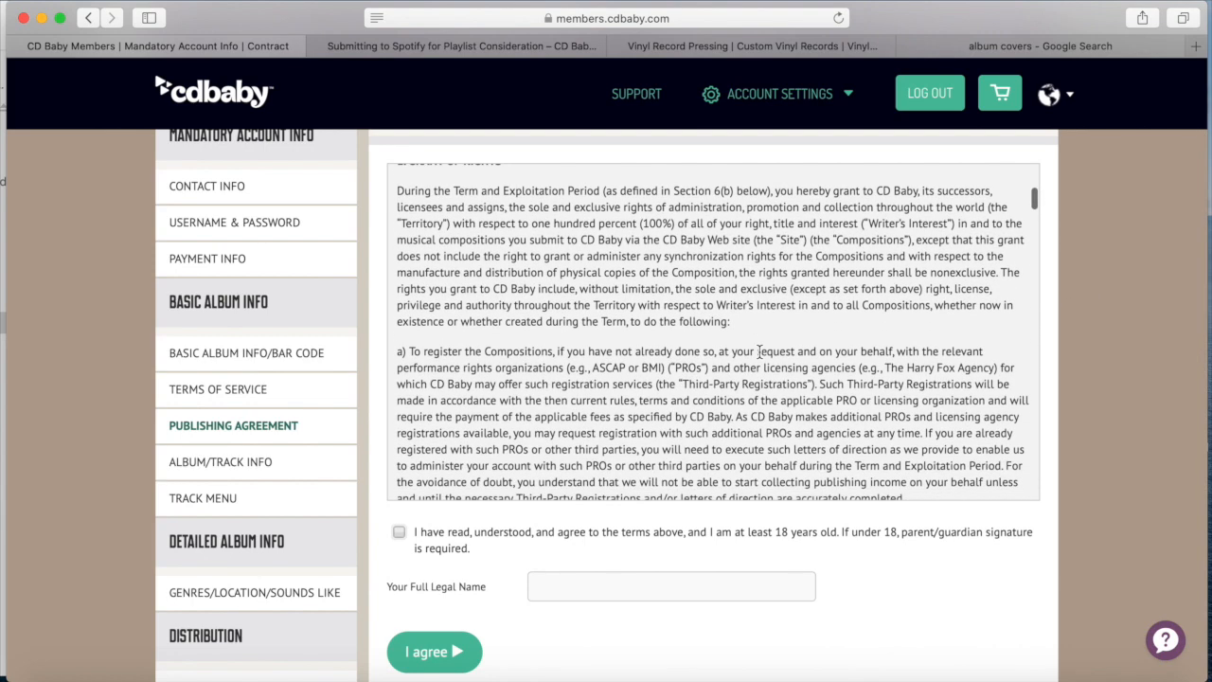
scroll(759, 352, down, 4)
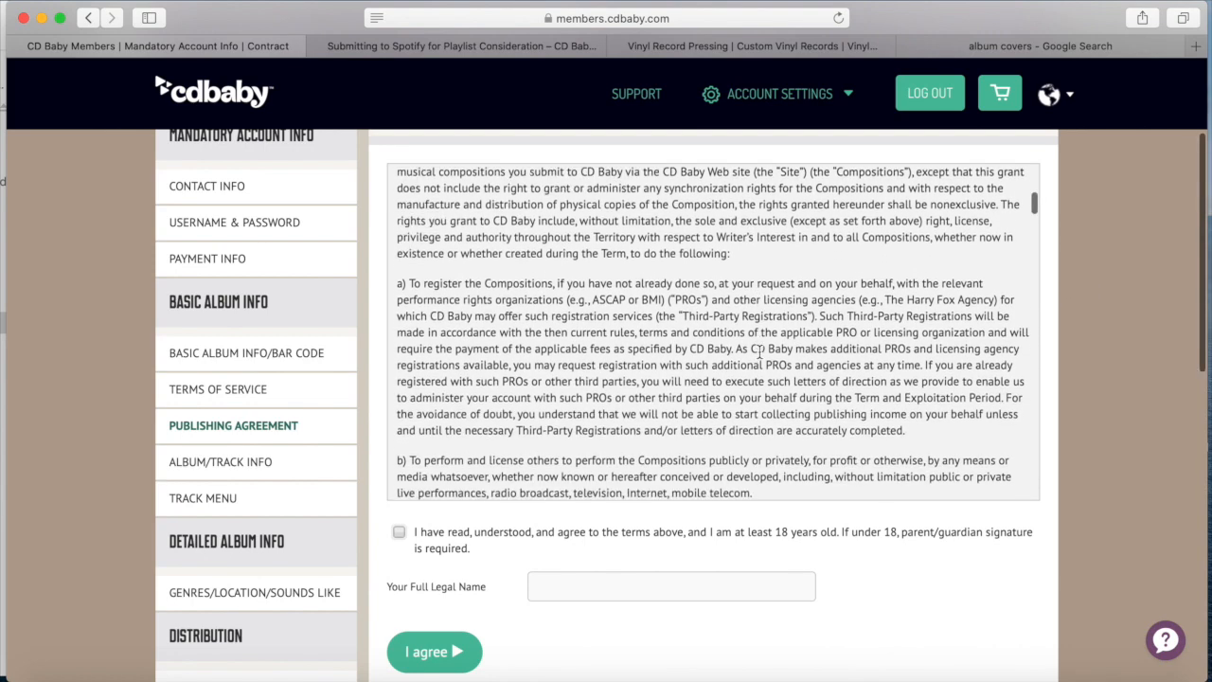
scroll(760, 356, down, 5)
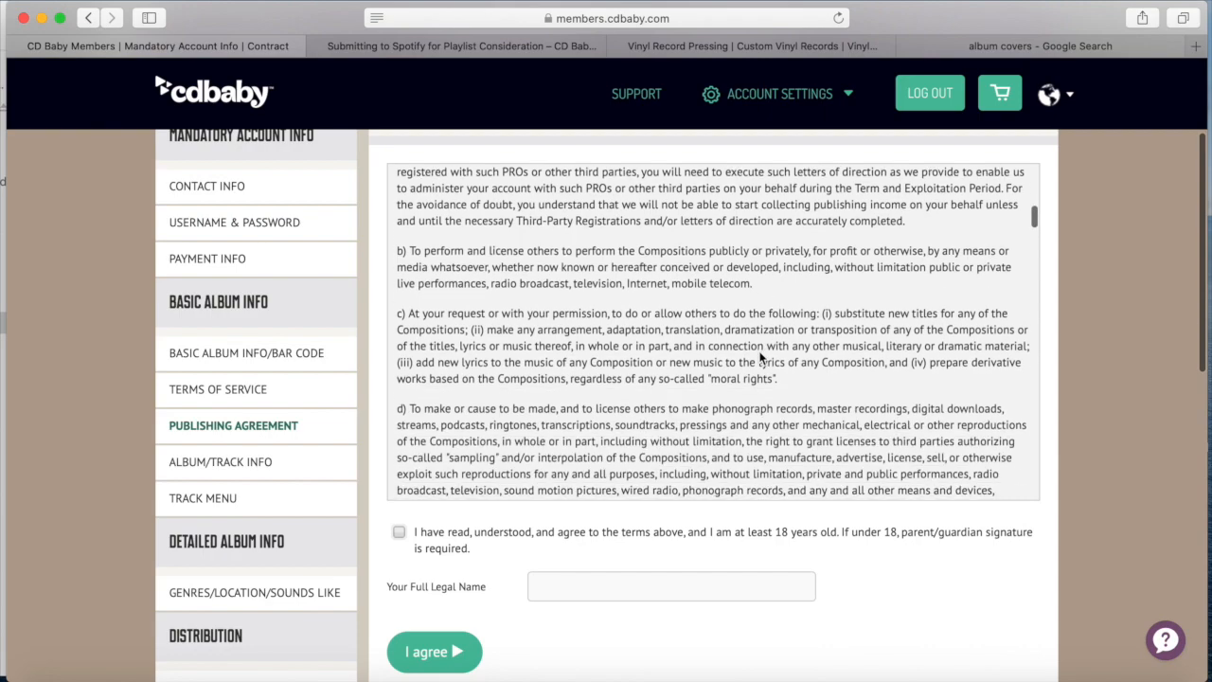
scroll(759, 352, down, 8)
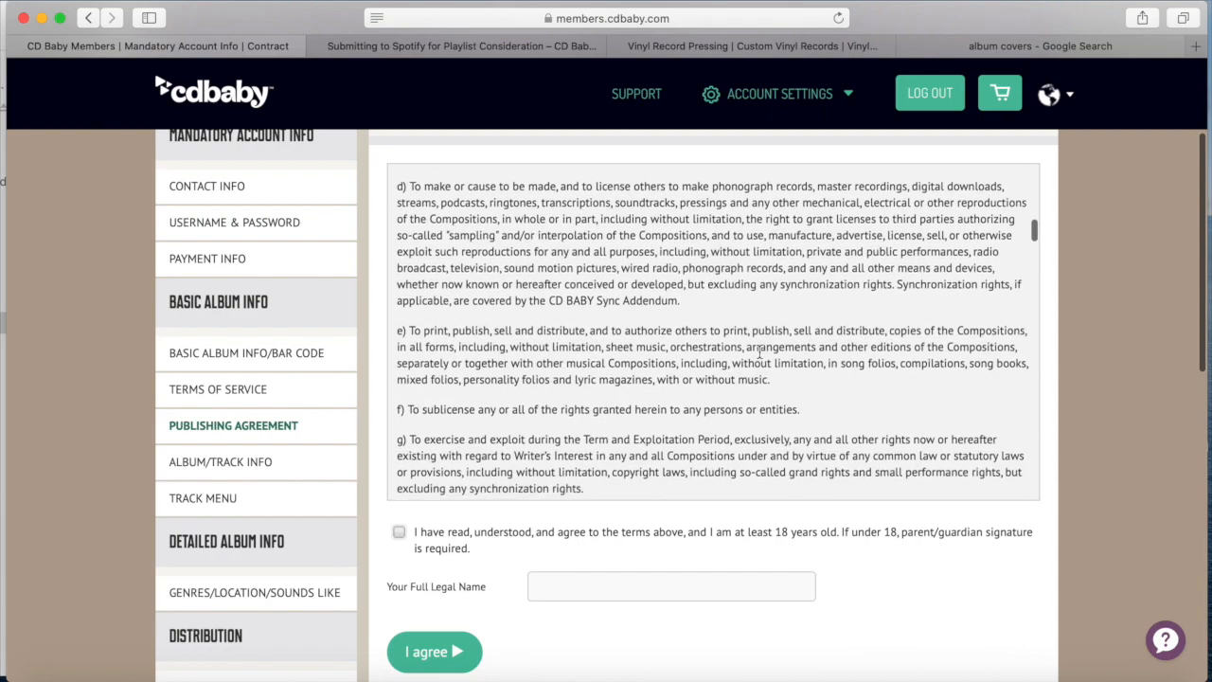
scroll(759, 352, down, 9)
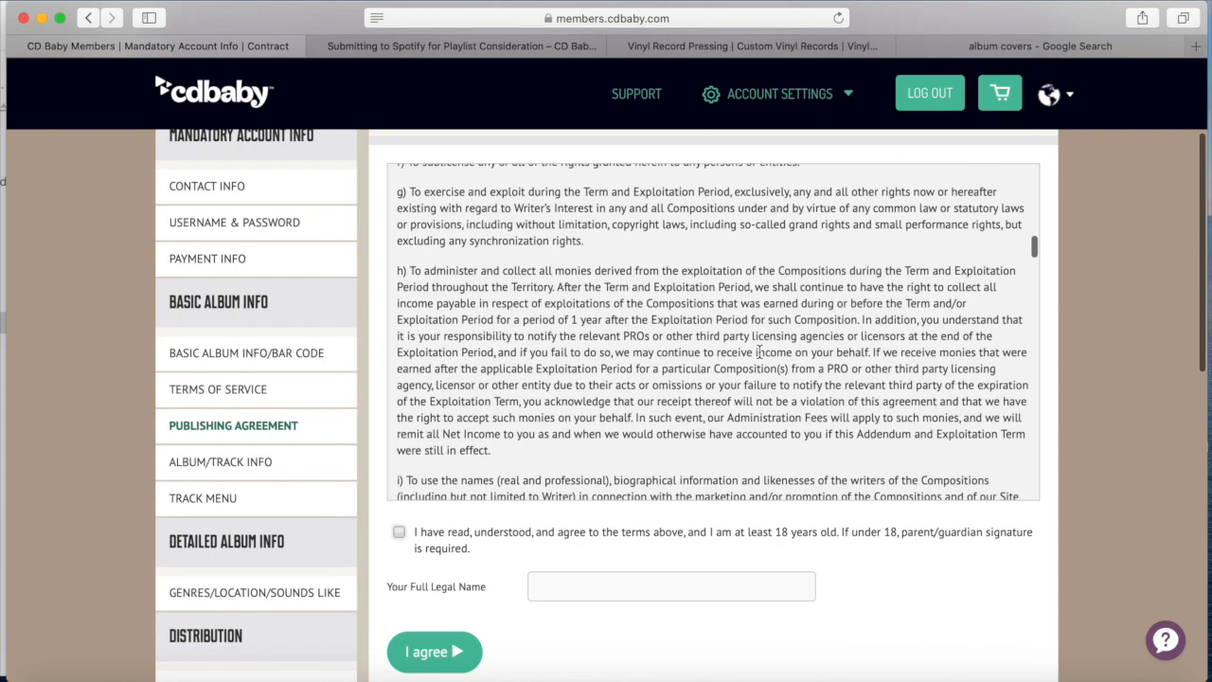
scroll(759, 356, down, 7)
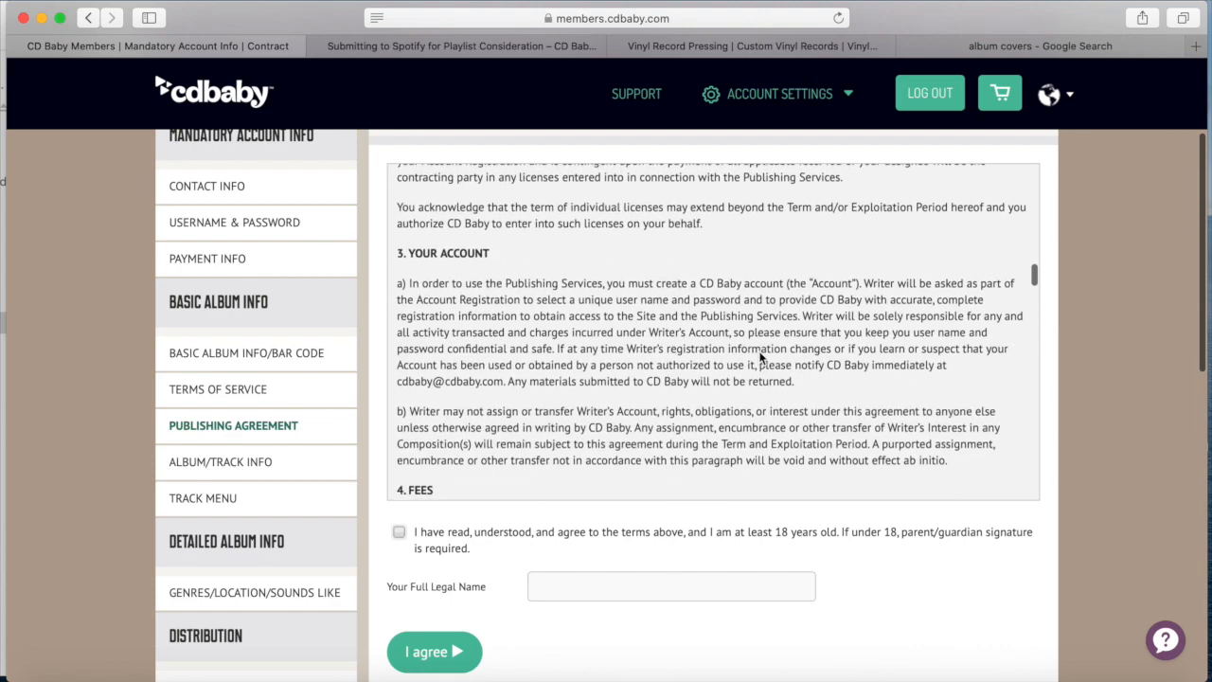
scroll(759, 356, down, 3)
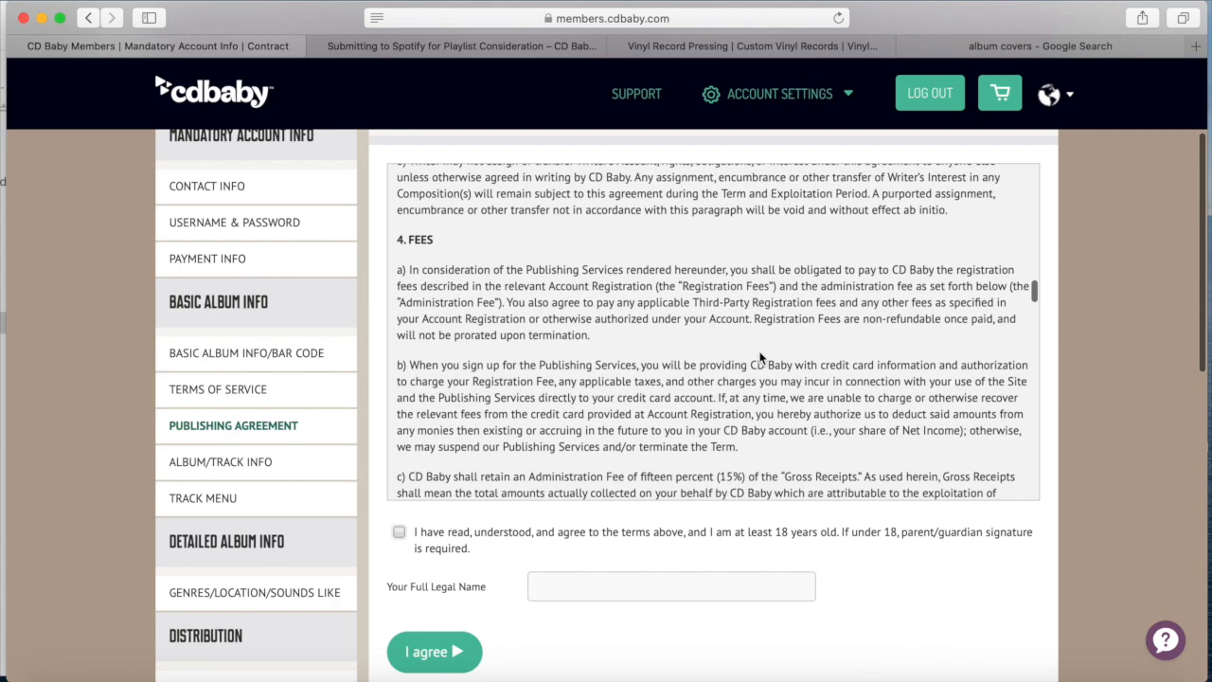
drag(399, 240, 457, 251)
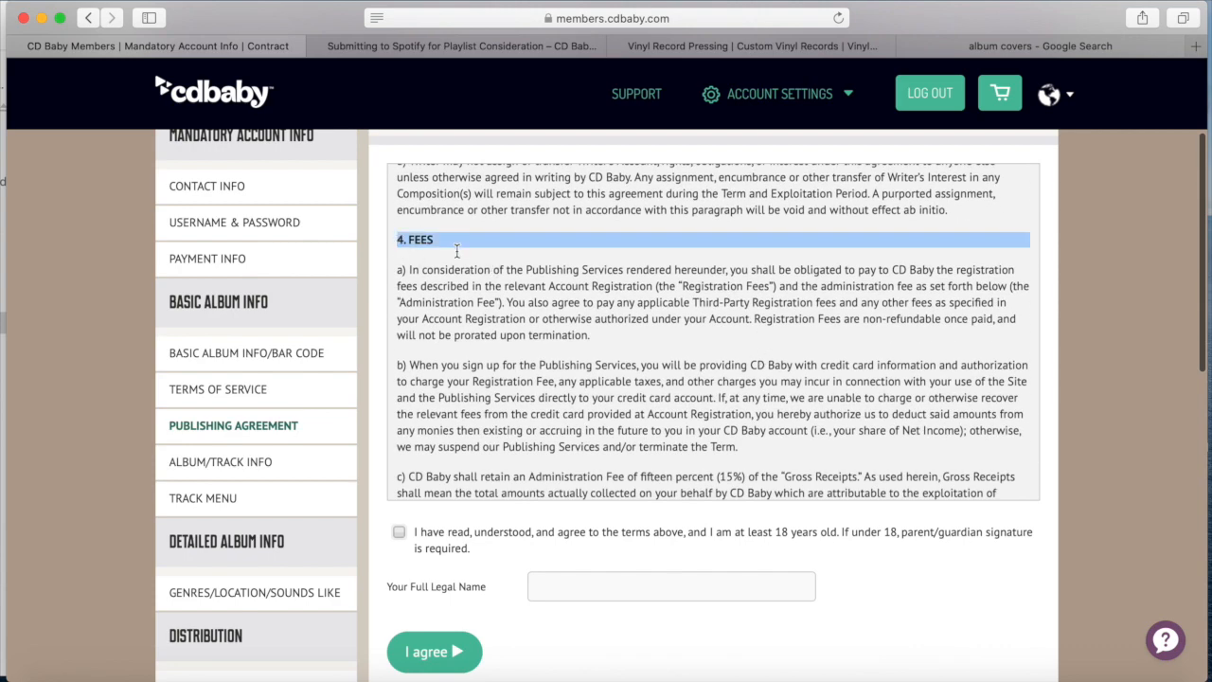
scroll(571, 360, down, 3)
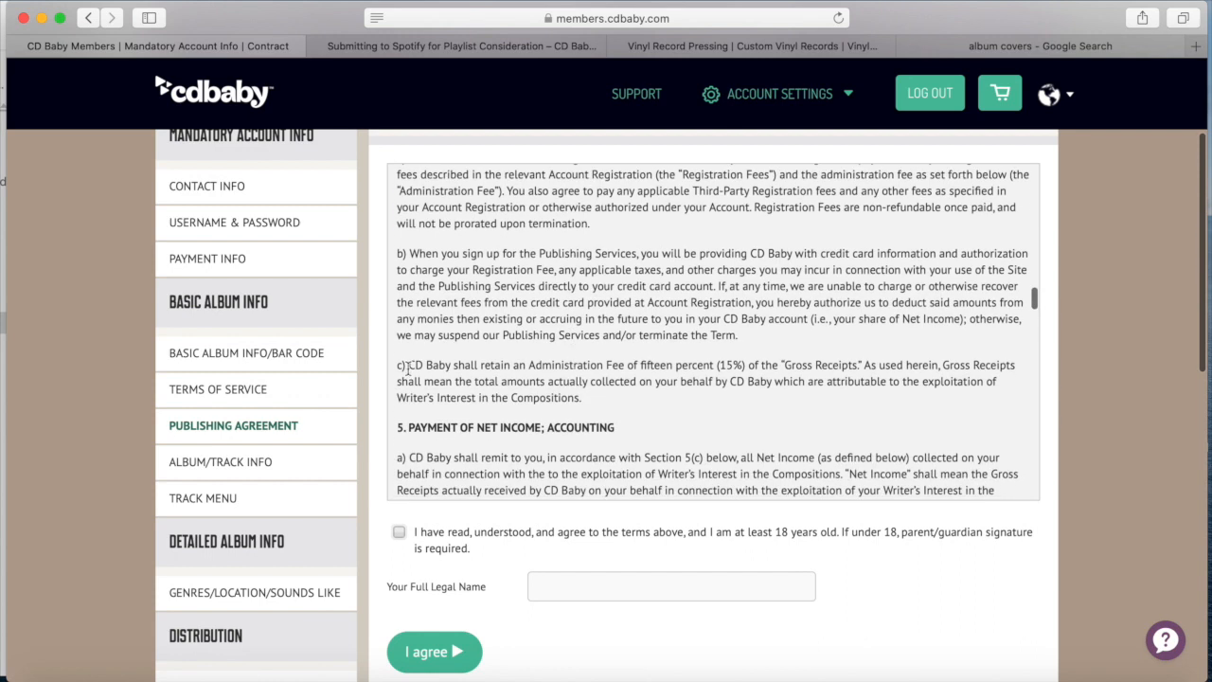
drag(408, 369, 897, 369)
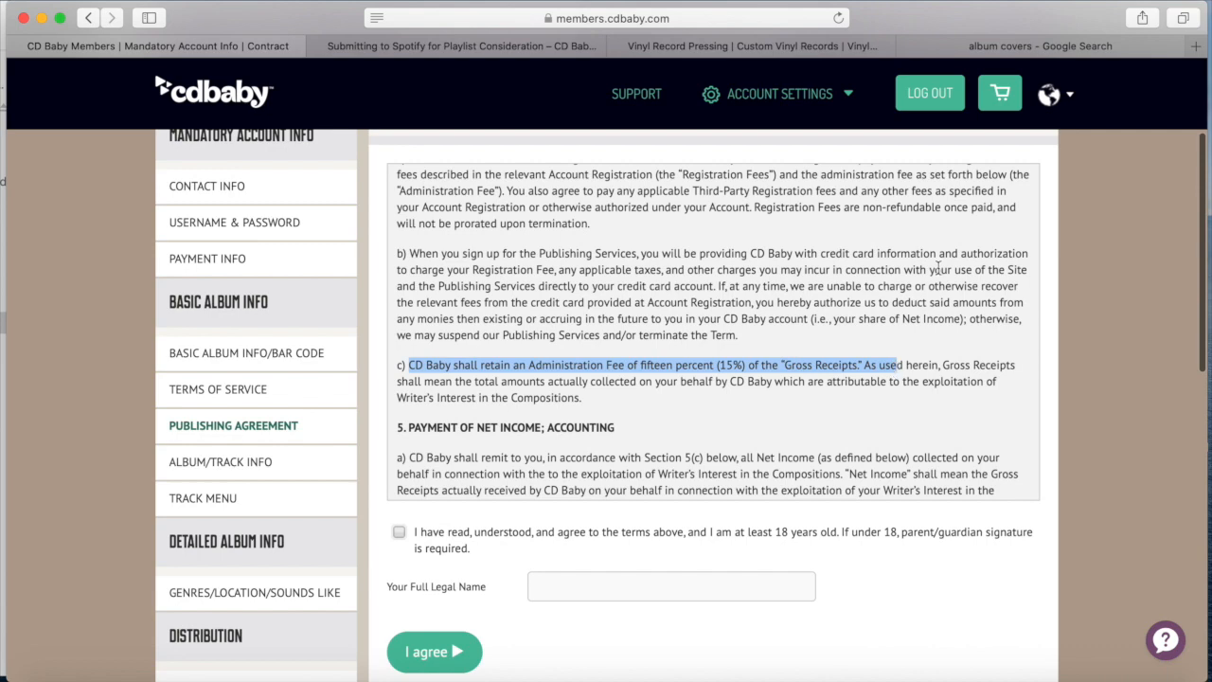
scroll(765, 313, down, 3)
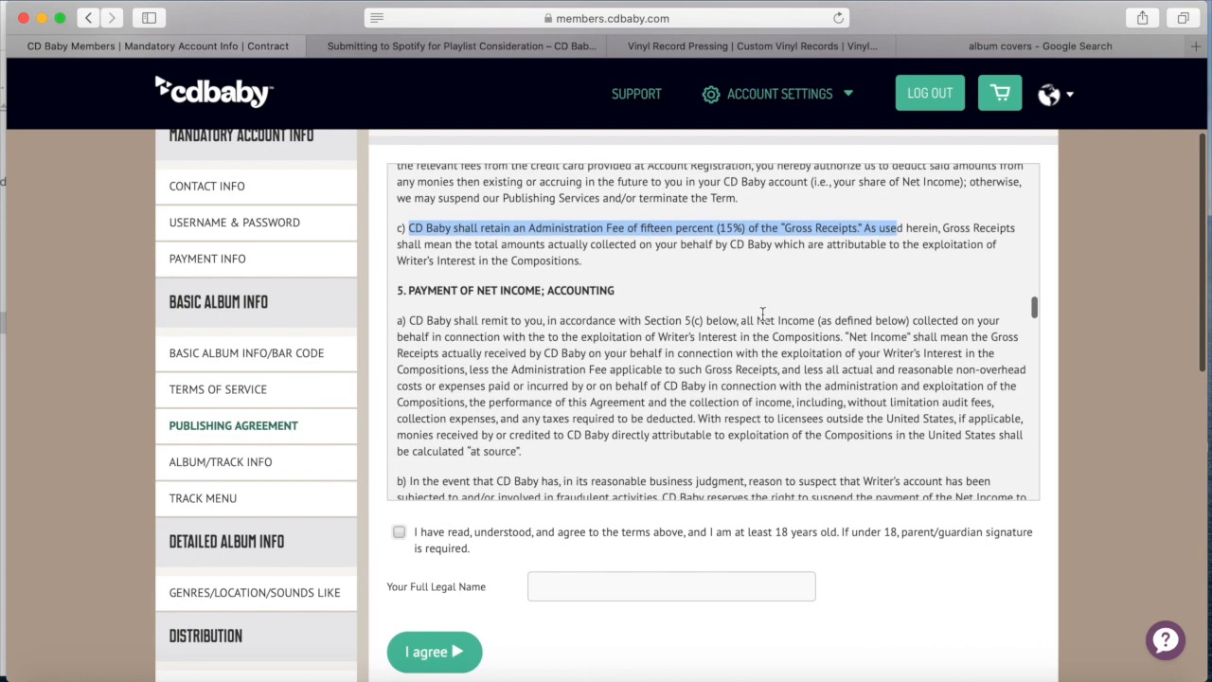
scroll(763, 312, down, 1)
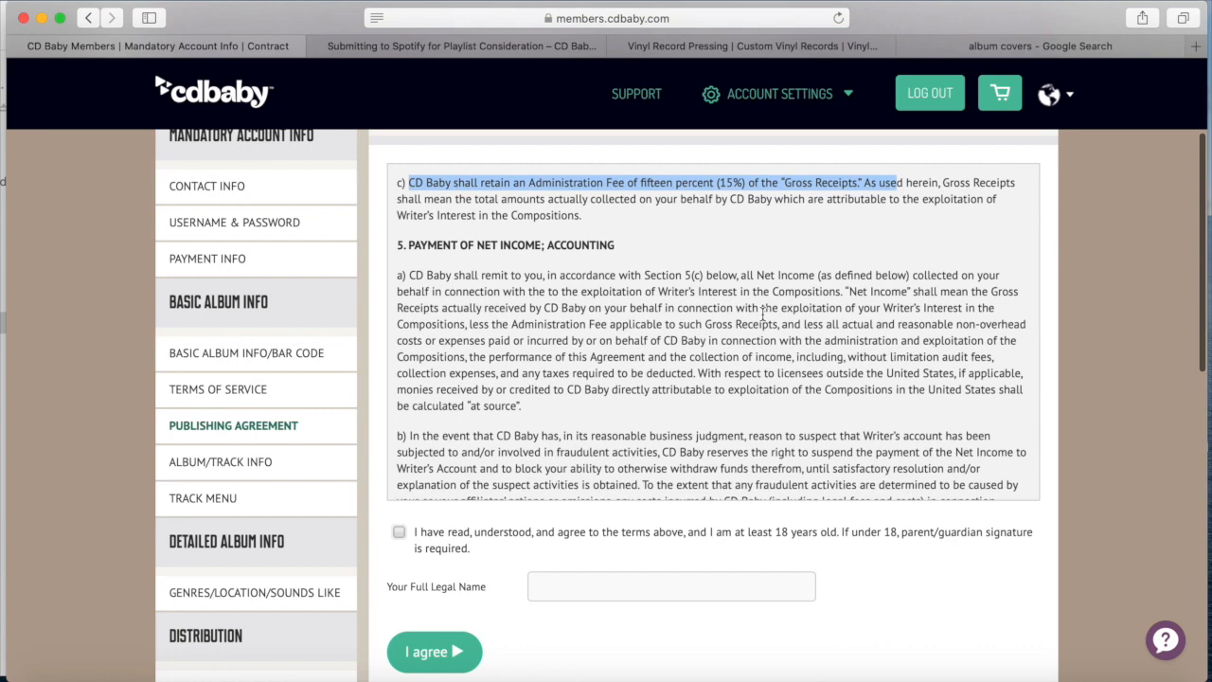
scroll(763, 314, down, 6)
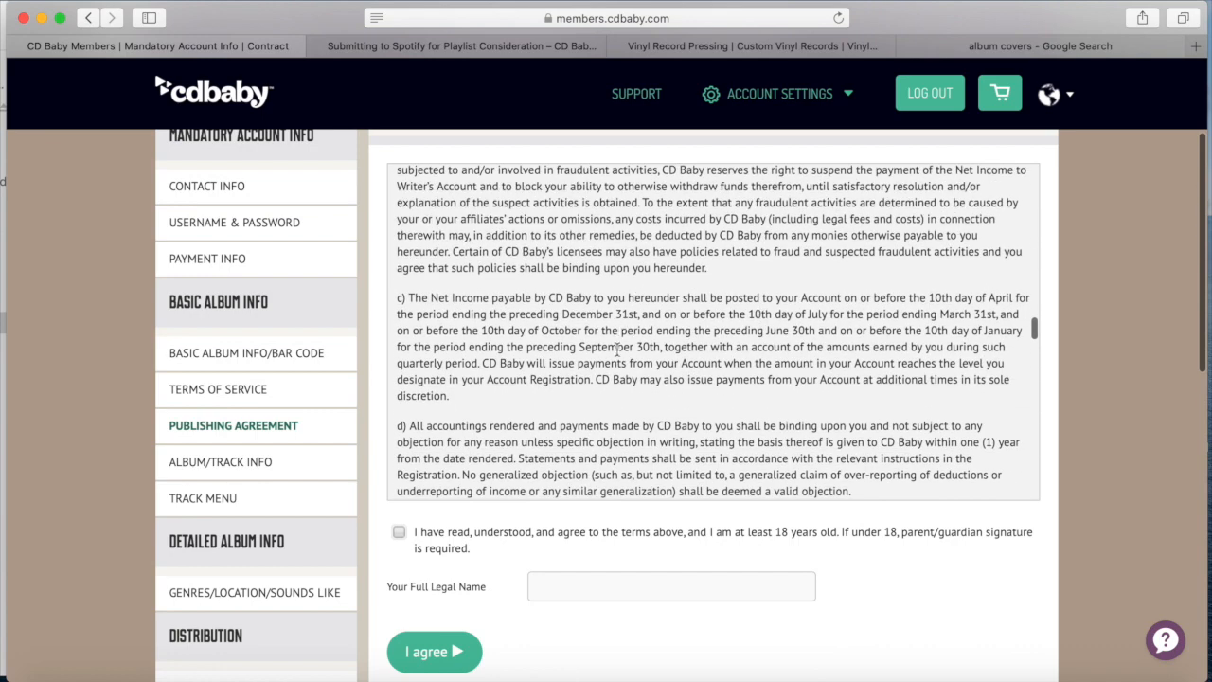
scroll(617, 349, down, 8)
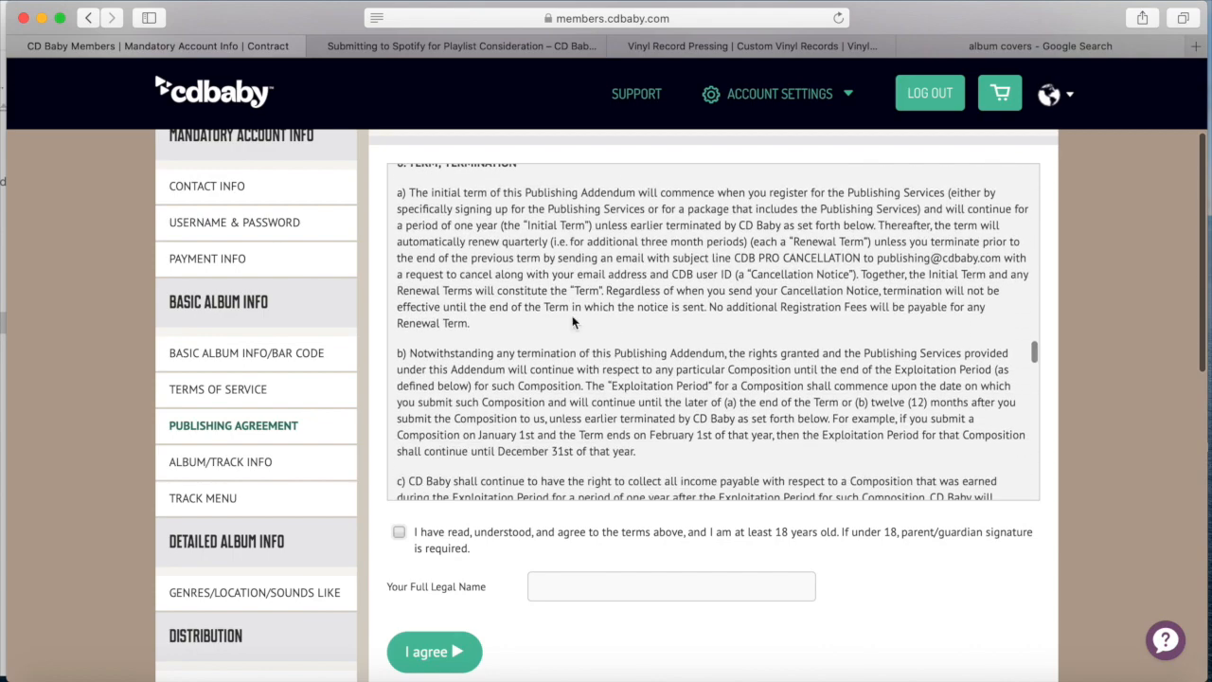
scroll(546, 306, up, 2)
scroll(545, 299, down, 10)
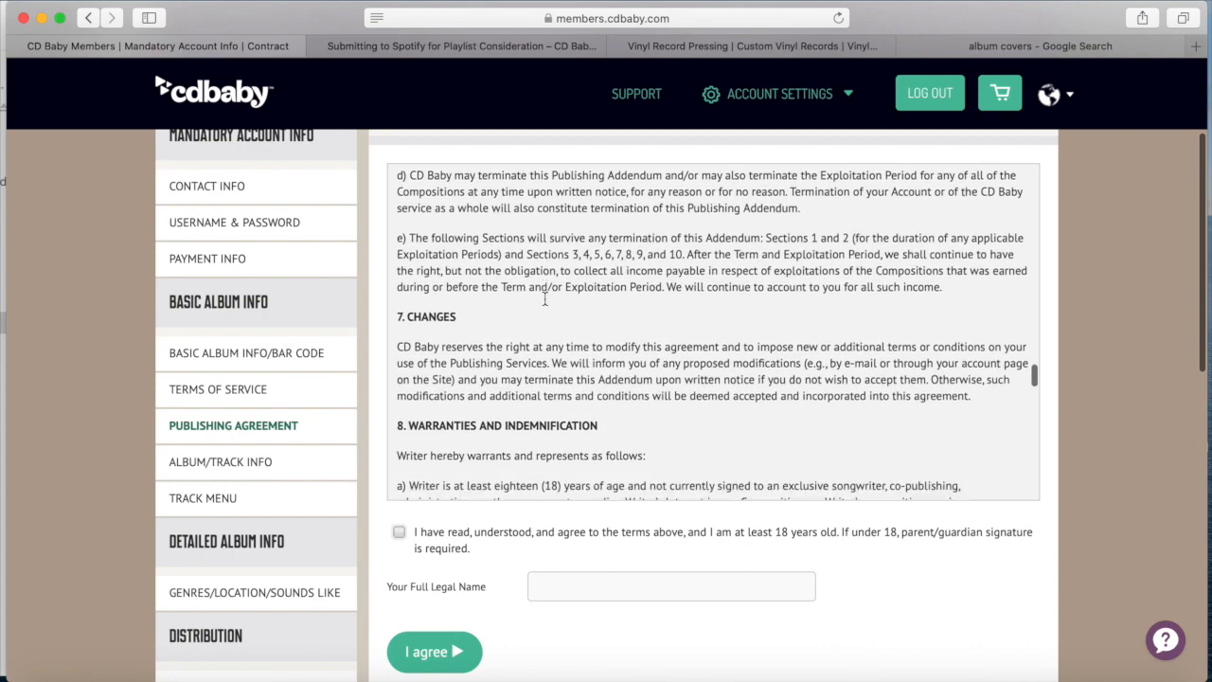
scroll(544, 300, down, 15)
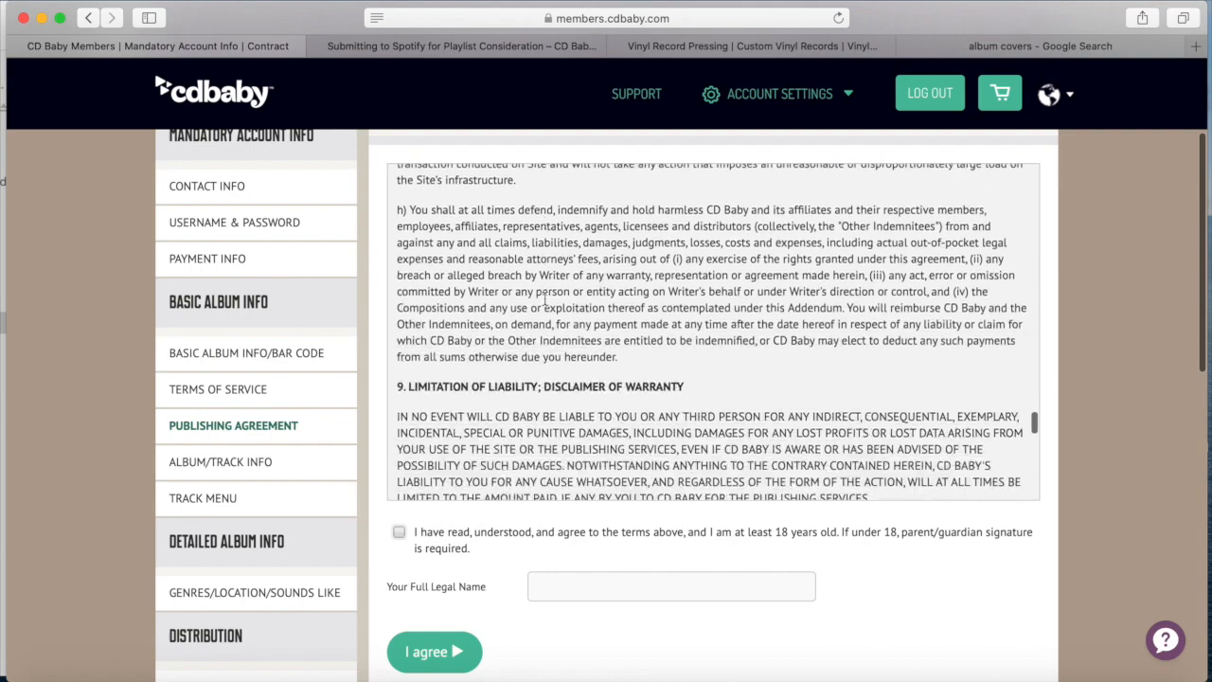
scroll(544, 299, down, 15)
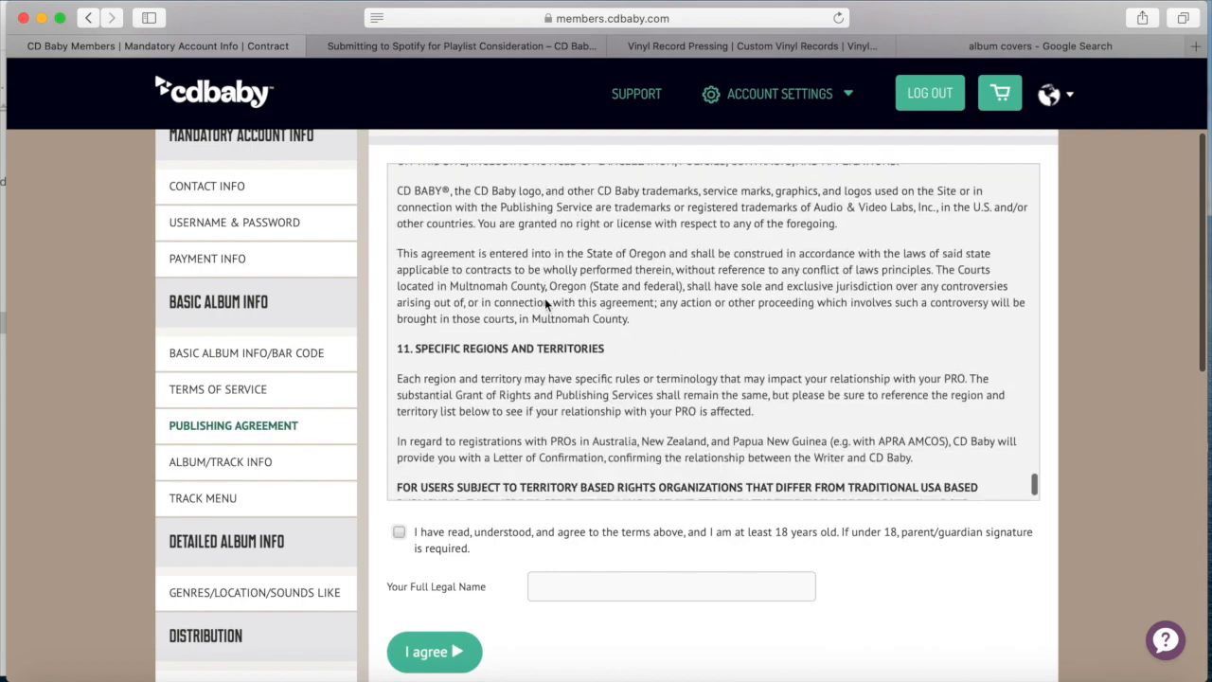
scroll(546, 303, down, 2)
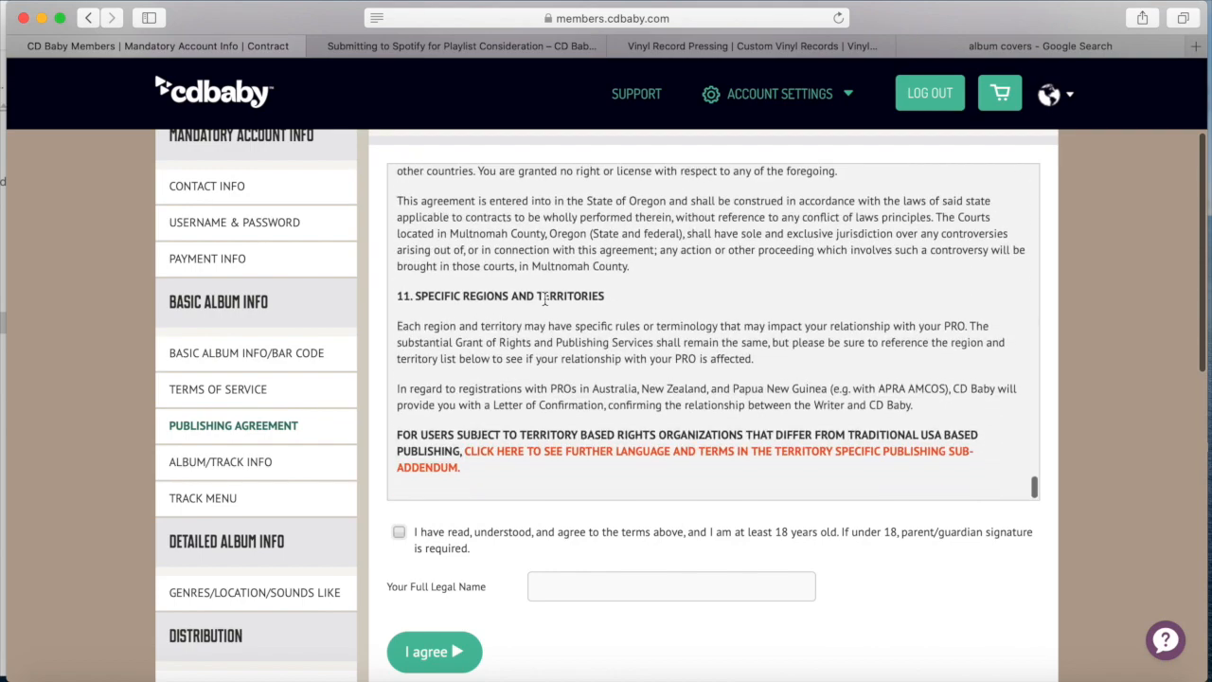
Tick the publishing agreement's read-and-agree checkbox and enter your full legal name
click(402, 533)
click(579, 581)
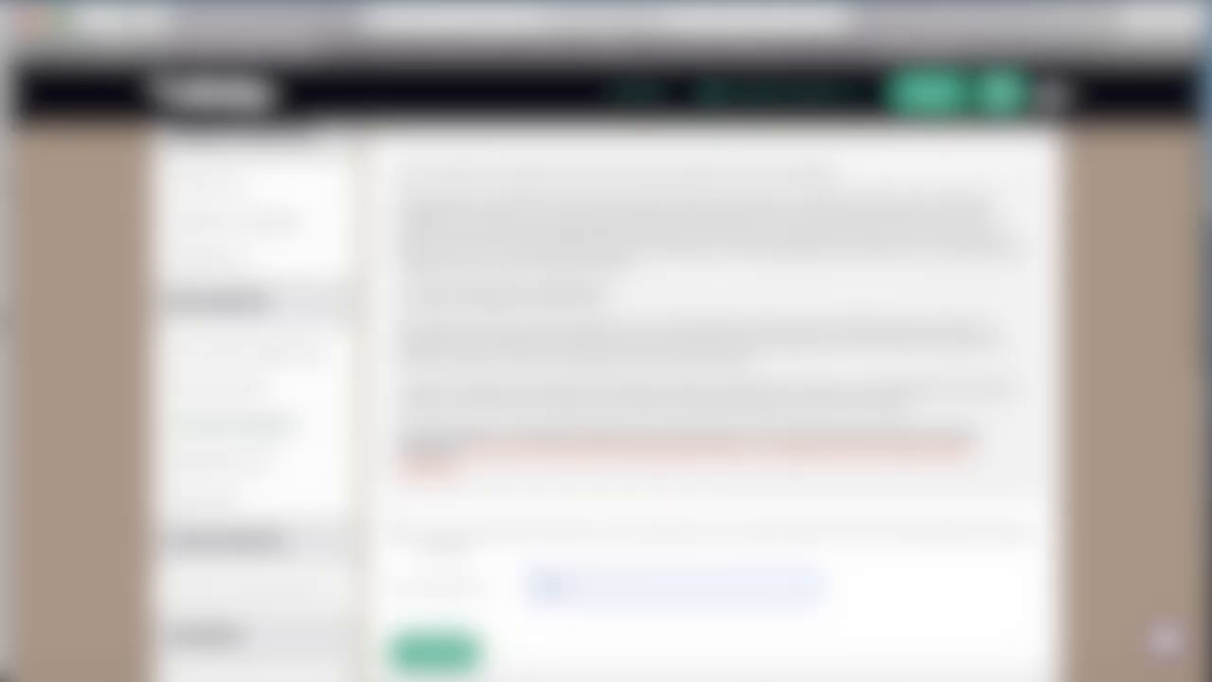
text(John)
Submit the publishing agreement and set the release to 1 disc with 12 tracks
click(441, 658)
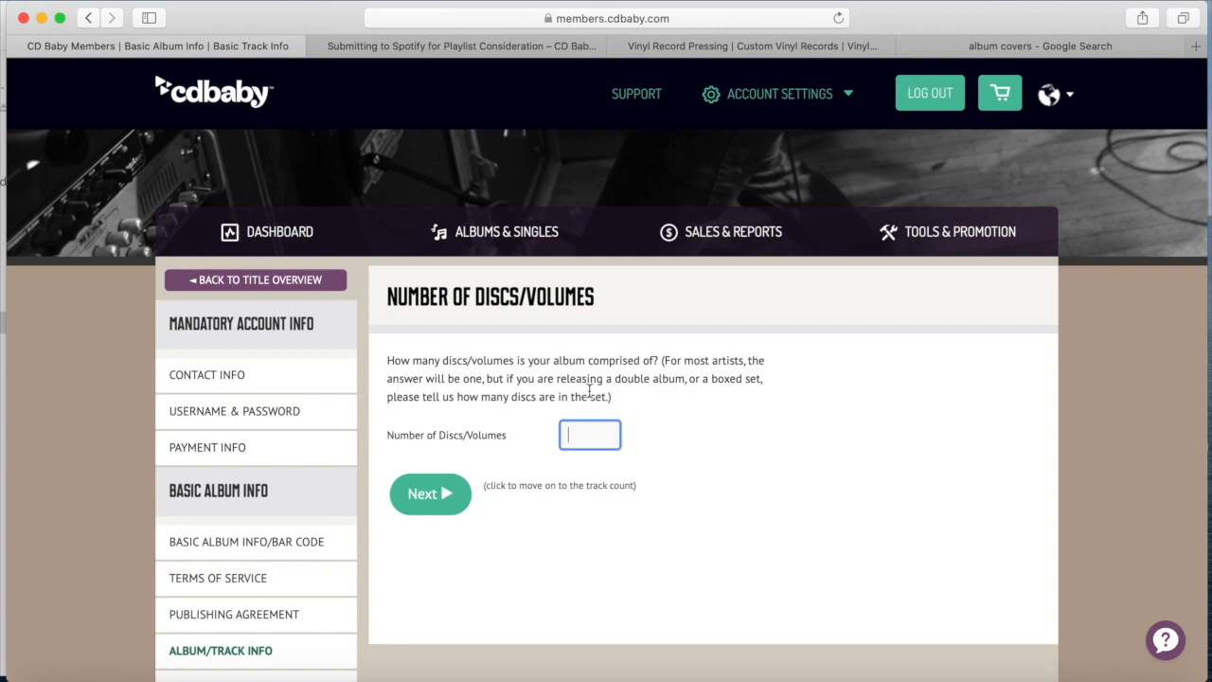
text(1)
click(440, 497)
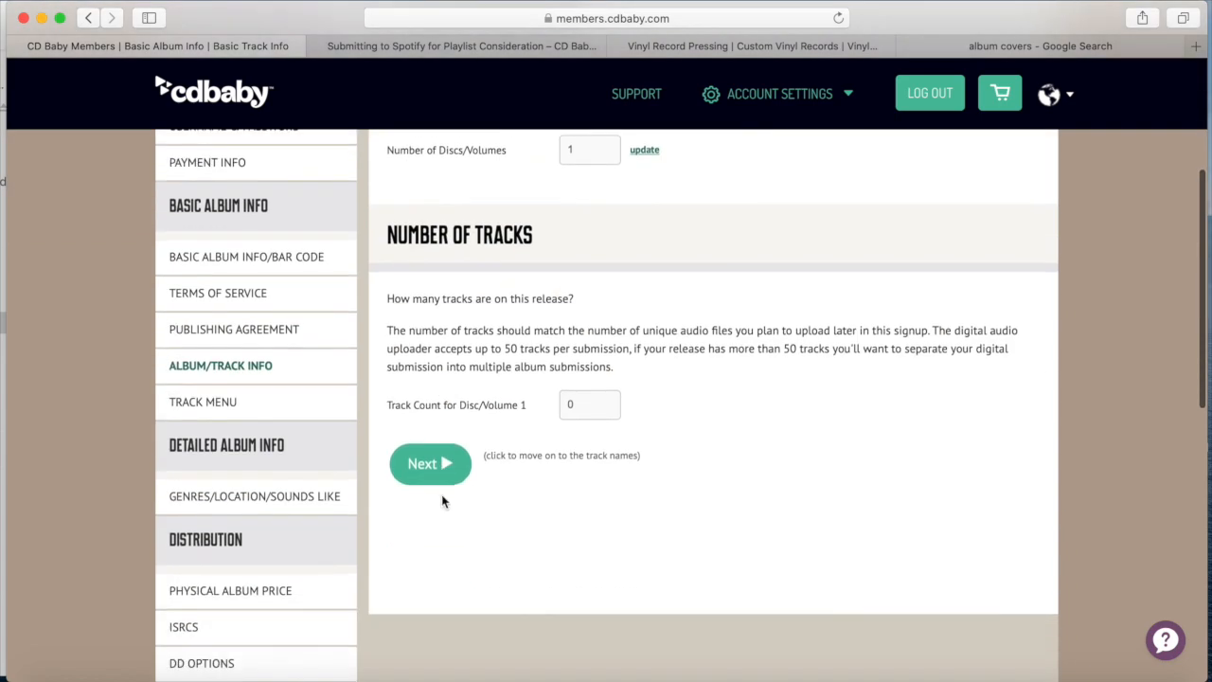
click(587, 407)
key(BackSpace)
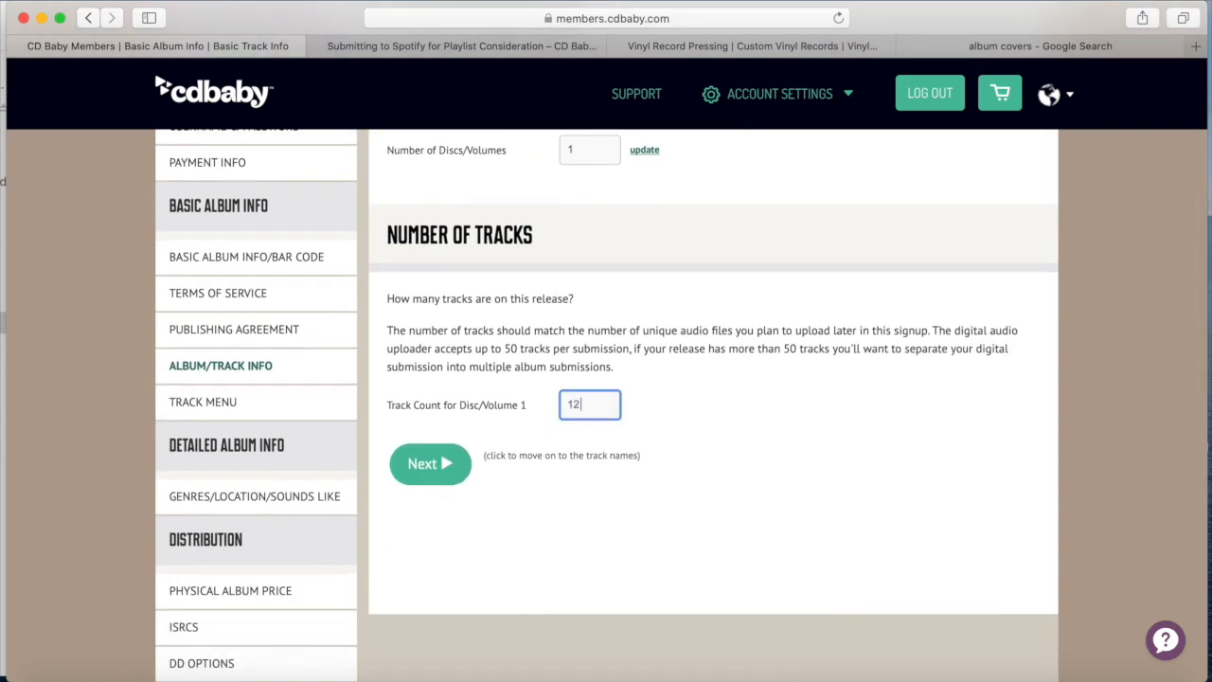
click(431, 464)
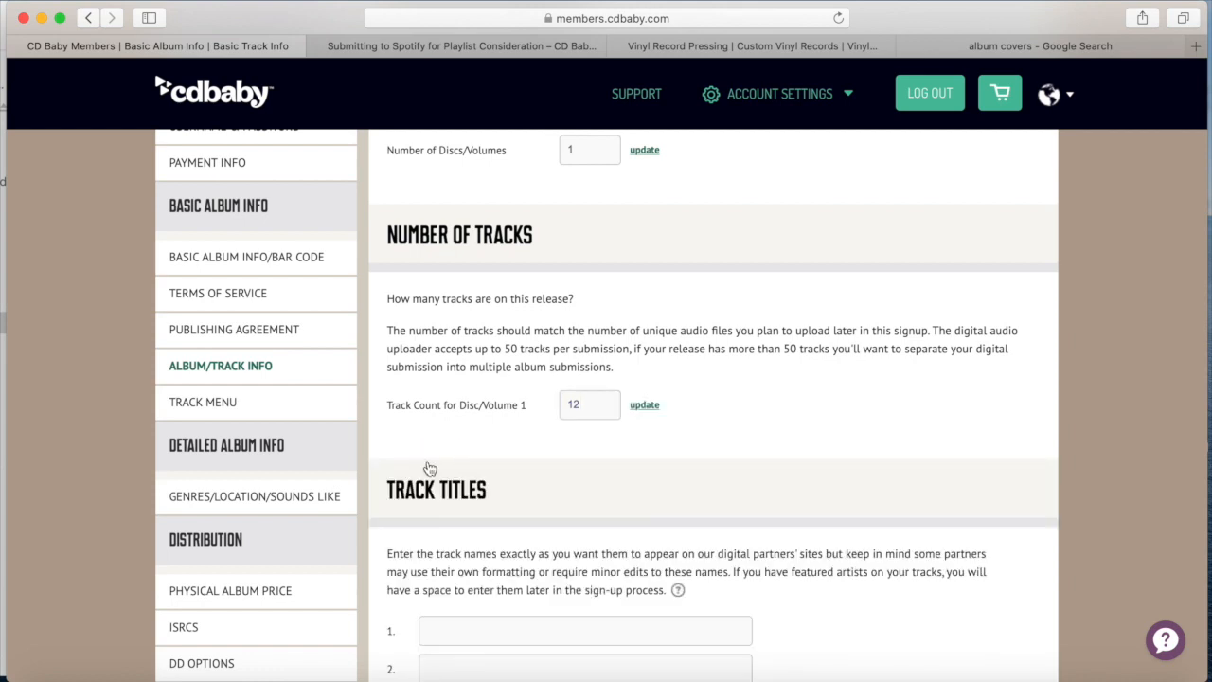
Enter the twelve track titles, 'Ozark Mountain Desperation Song' through 'Perfect Storm', and save them
scroll(429, 468, down, 5)
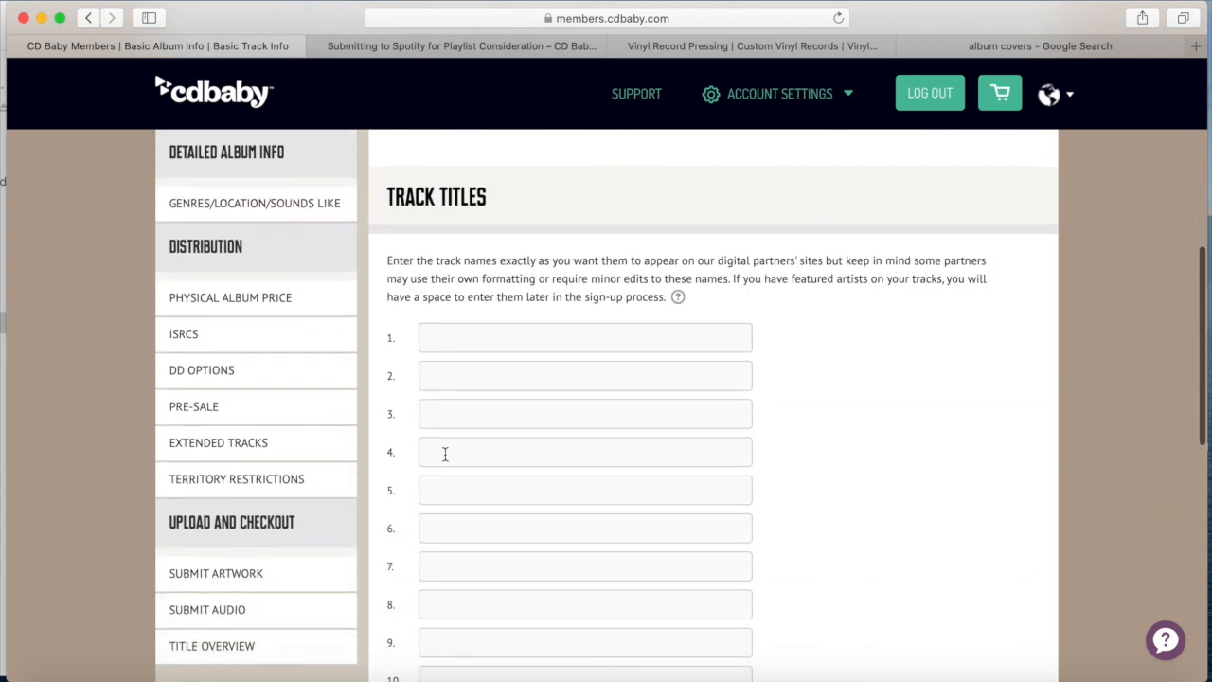
scroll(442, 407, down, 2)
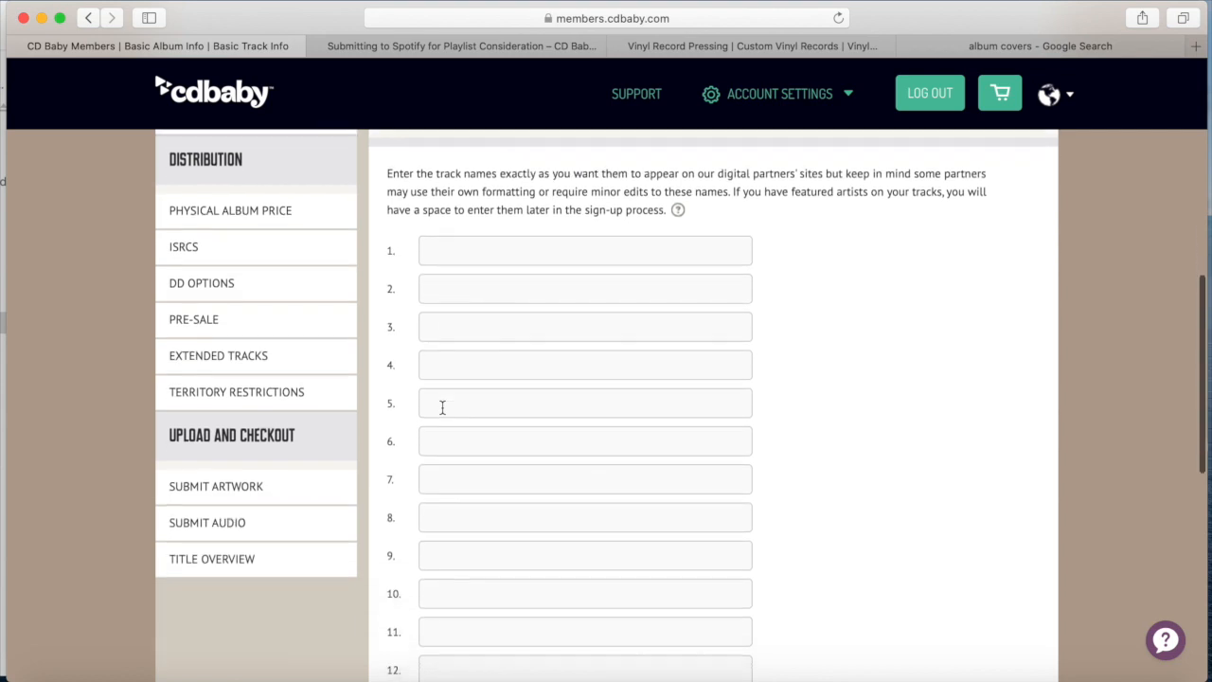
click(461, 255)
text(Ol)
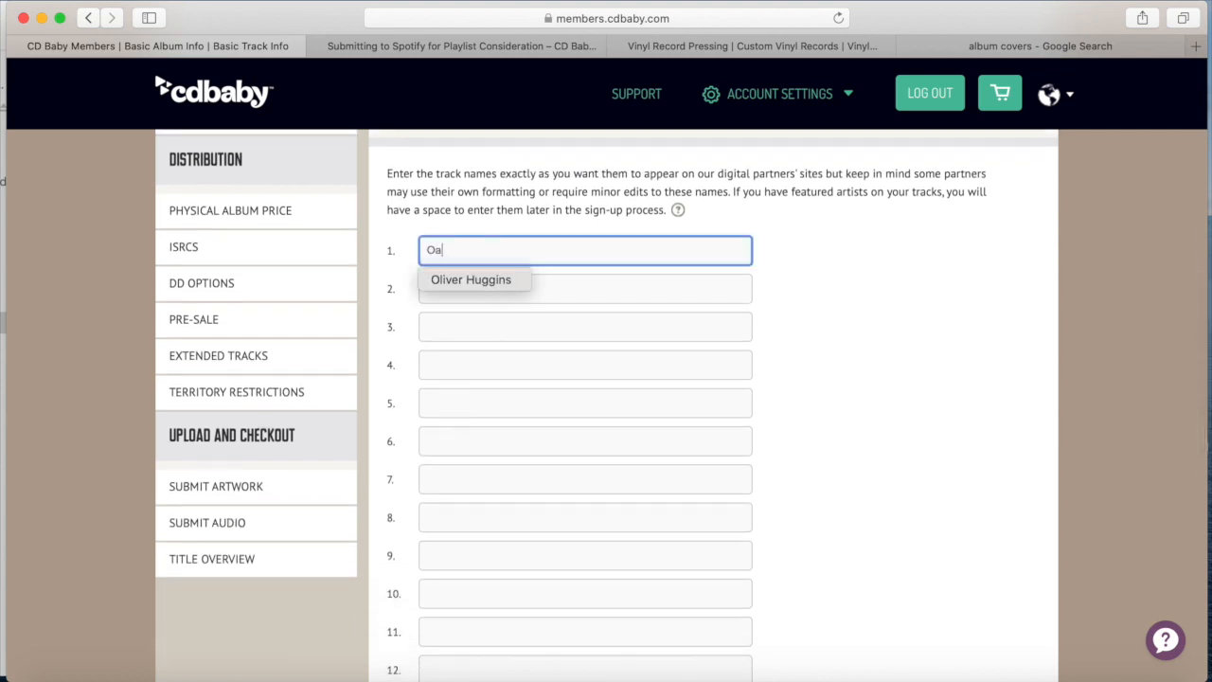
key(BackSpace)
text(aza)
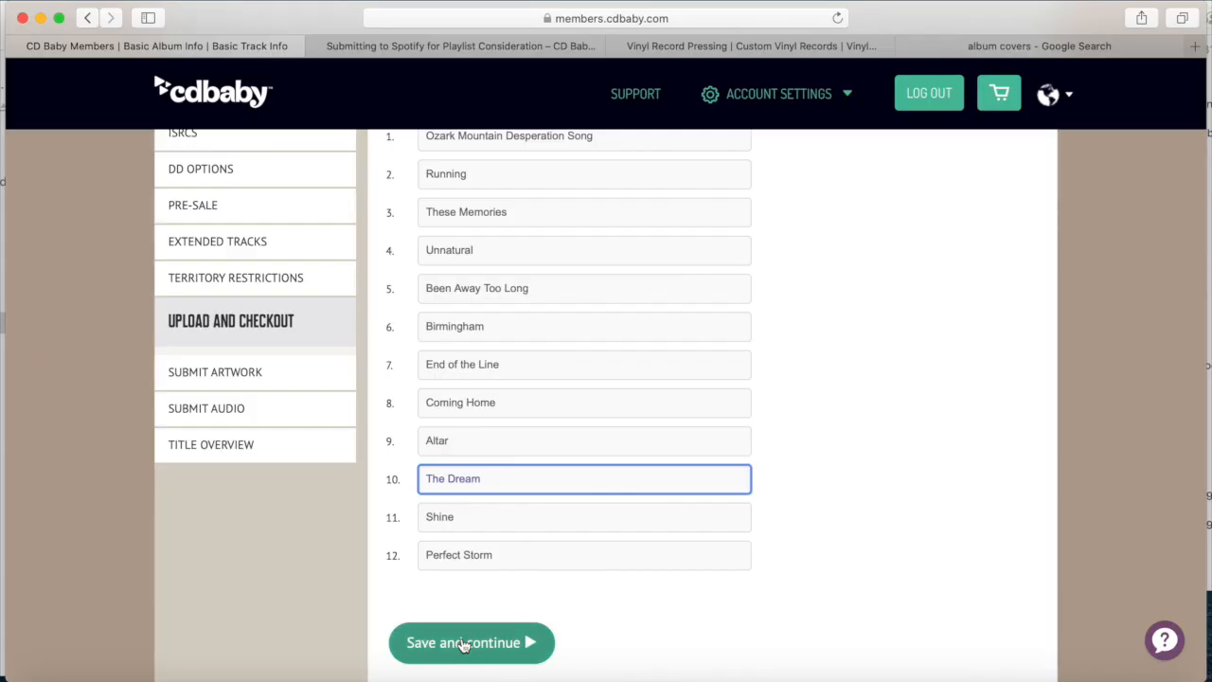
click(464, 644)
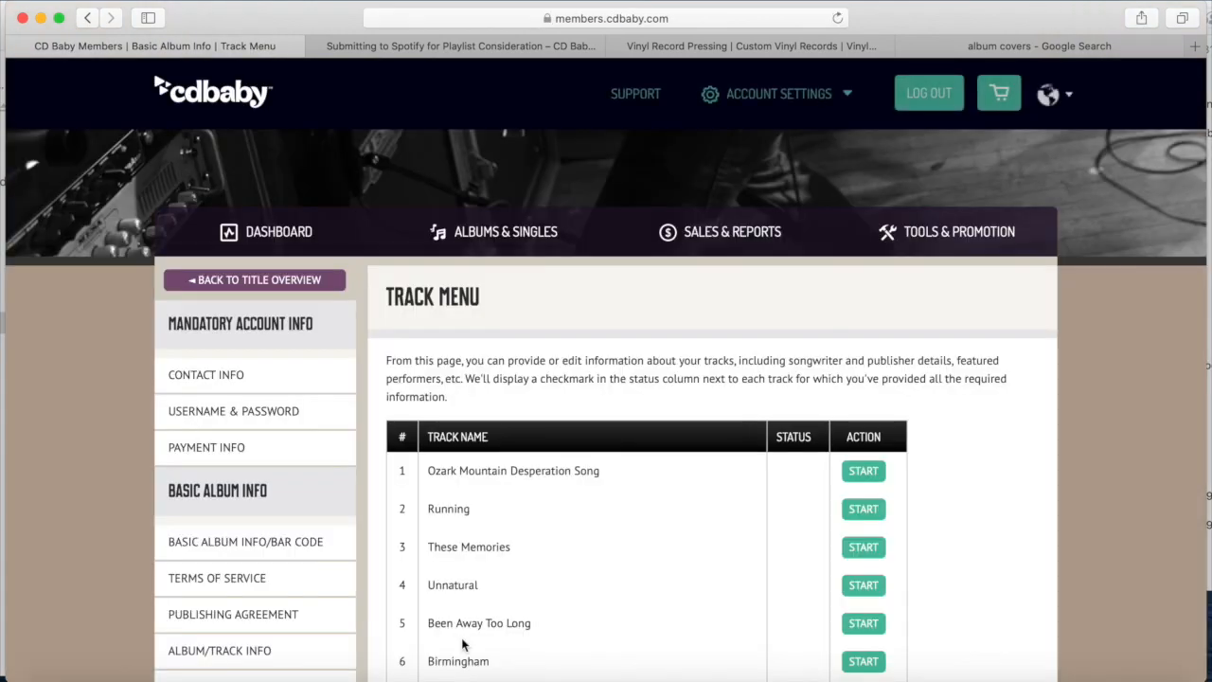
Review tracks 1–12 in the Track Menu and start track 1's details
scroll(530, 441, down, 3)
scroll(529, 442, down, 5)
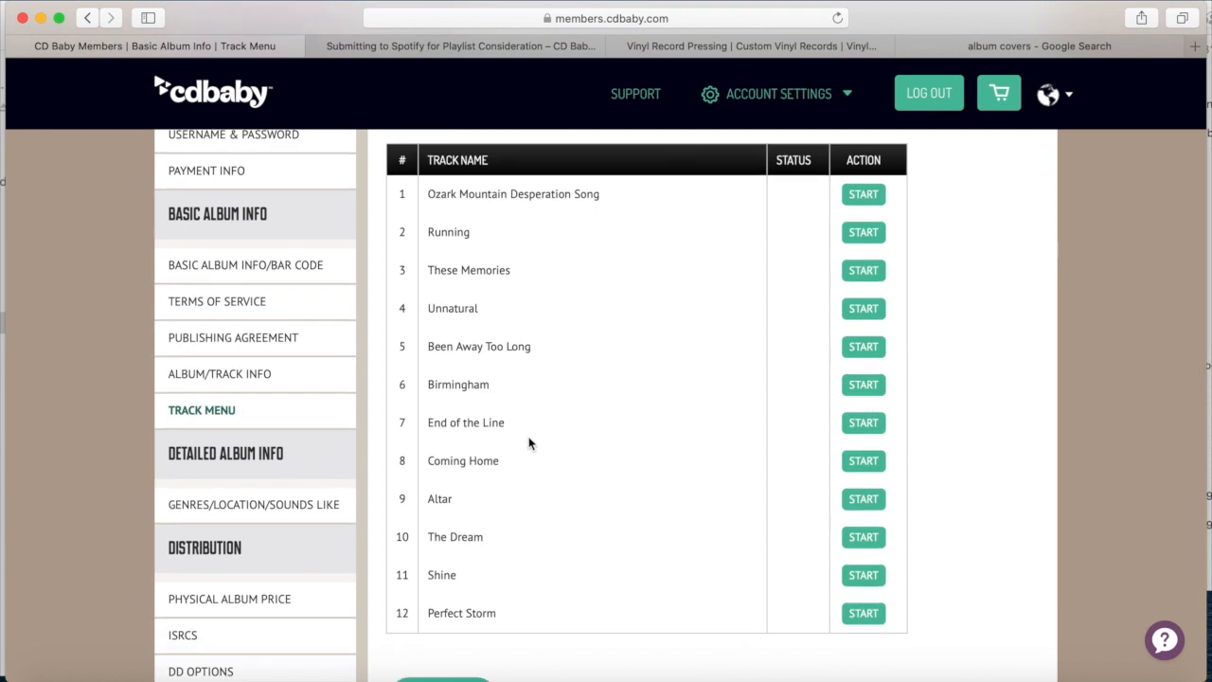
scroll(529, 442, up, 3)
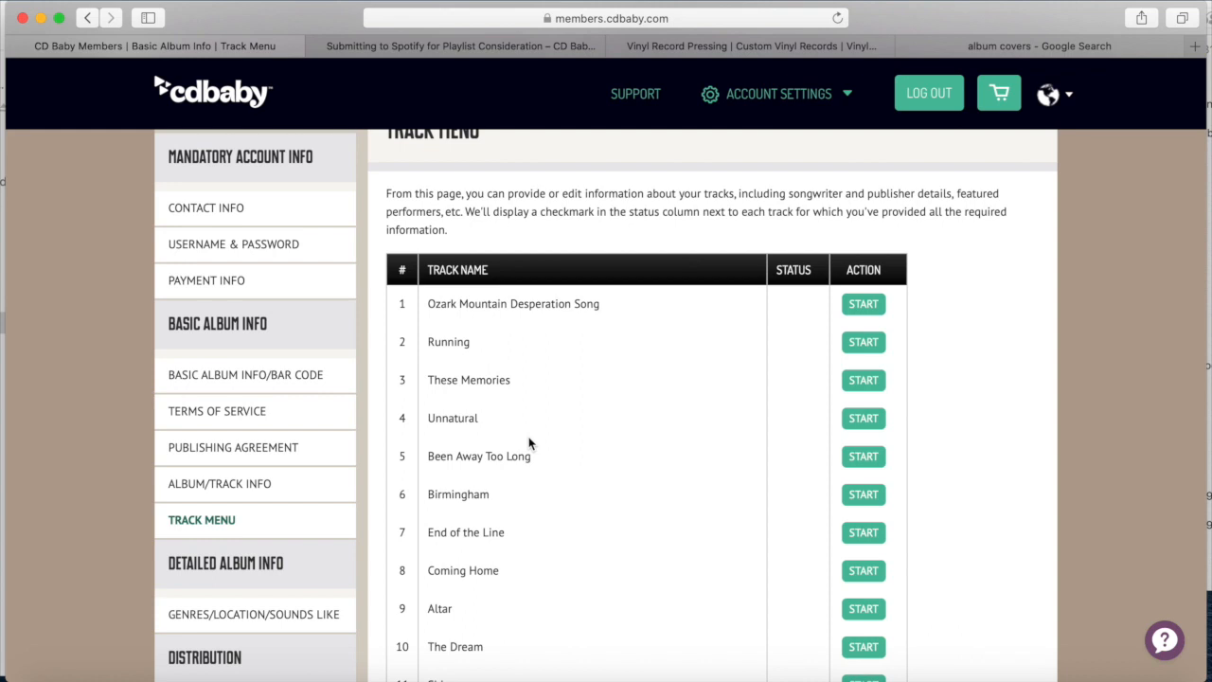
click(860, 315)
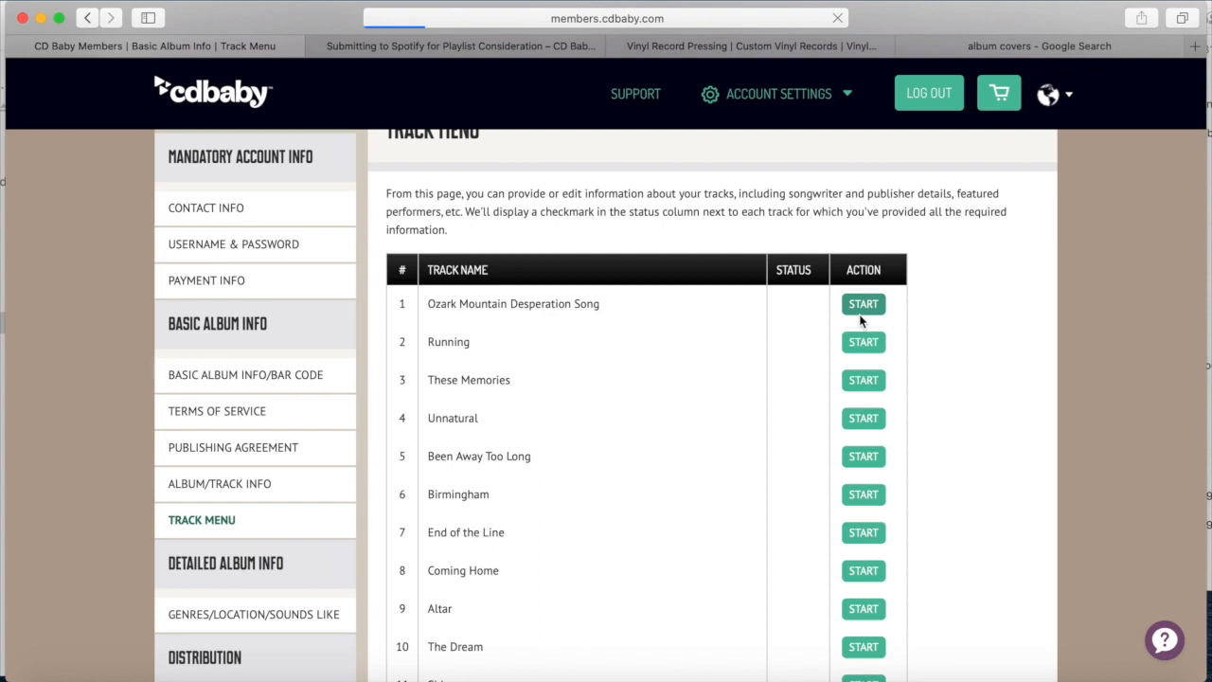
Set track 1's Parental Advisory to No, lyrics language to English, and Live Version to No
scroll(585, 383, down, 2)
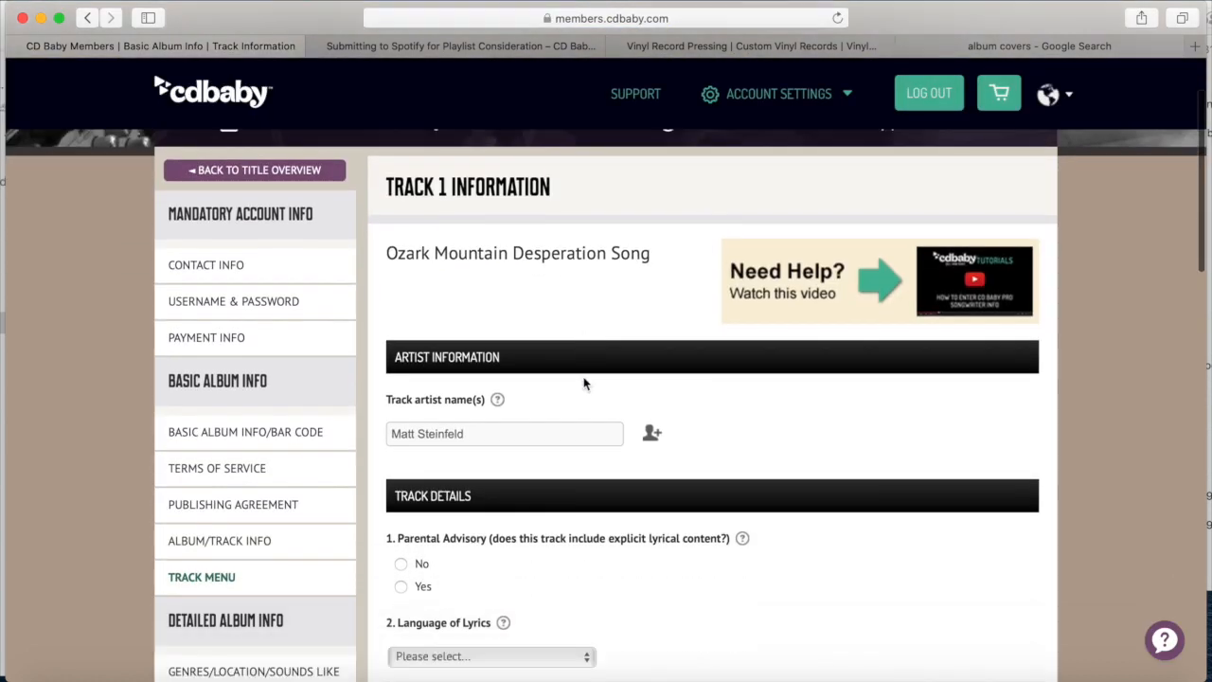
scroll(584, 384, down, 3)
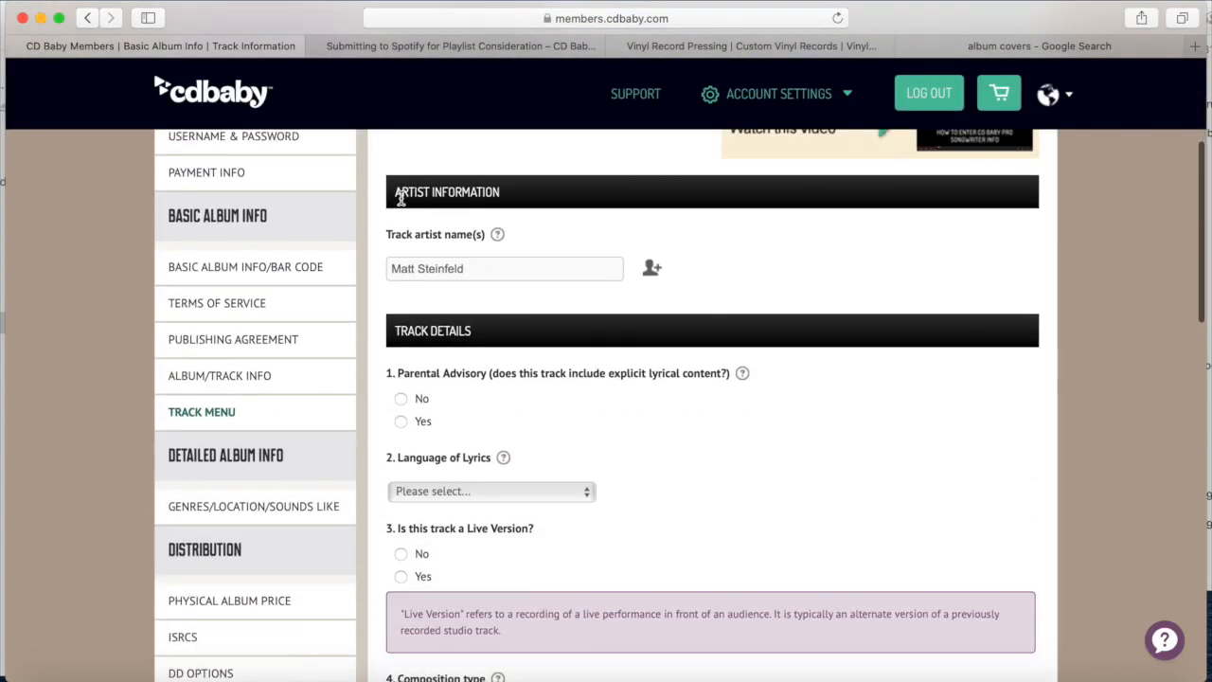
drag(400, 196, 500, 199)
drag(407, 268, 465, 268)
scroll(453, 279, down, 2)
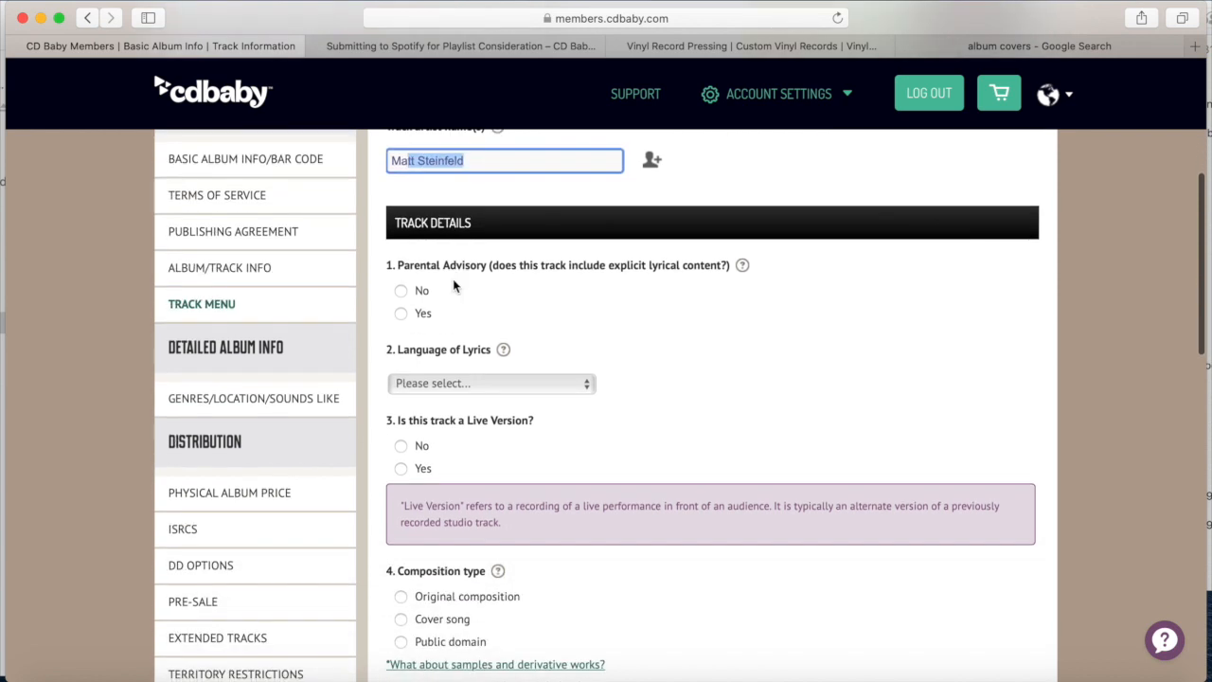
click(401, 292)
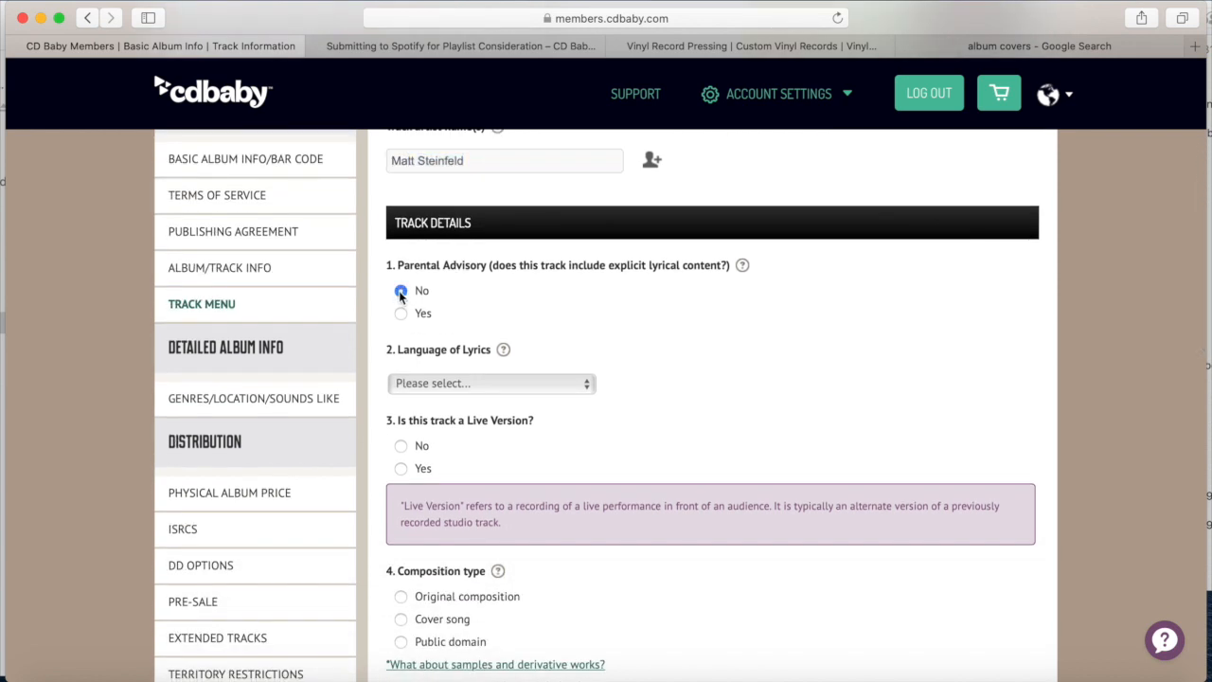
scroll(400, 294, down, 2)
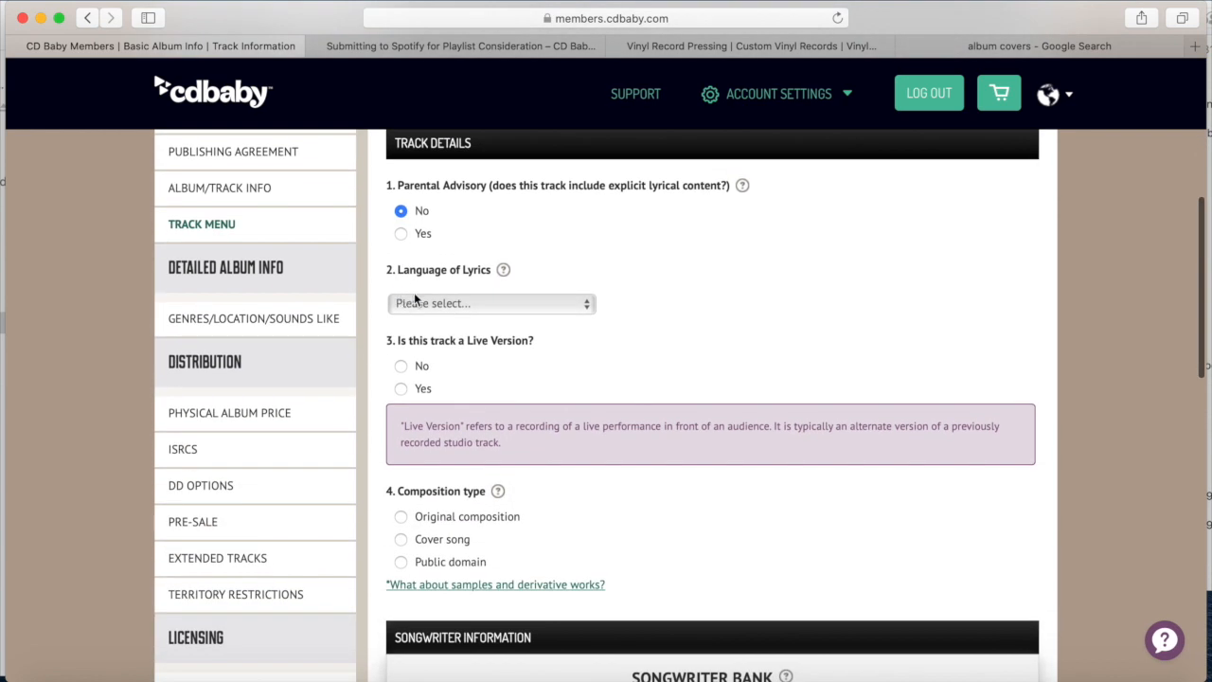
click(441, 305)
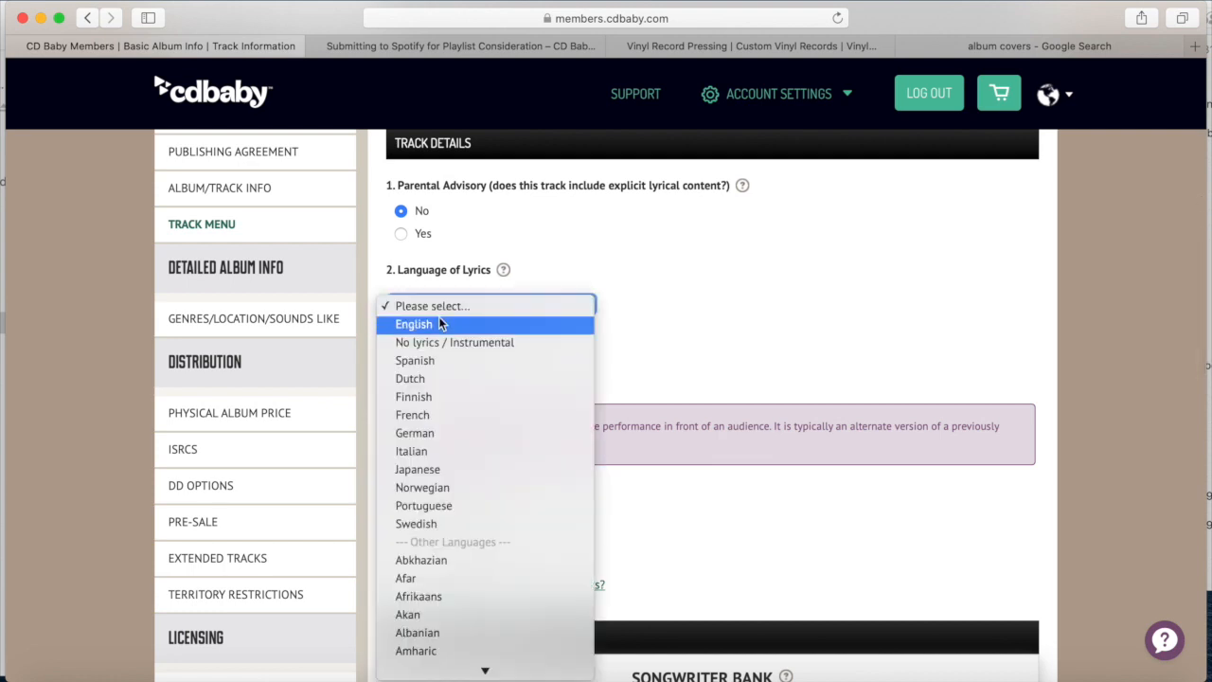
click(436, 322)
scroll(422, 343, down, 1)
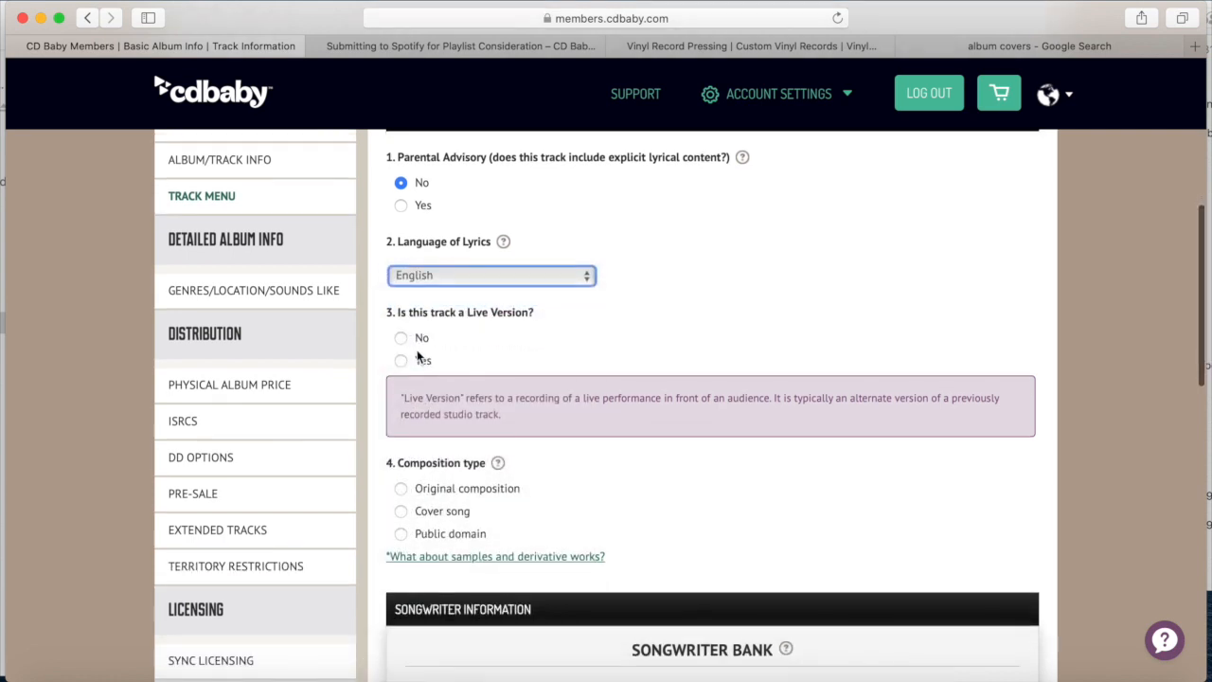
click(398, 337)
scroll(396, 339, down, 2)
scroll(397, 343, down, 1)
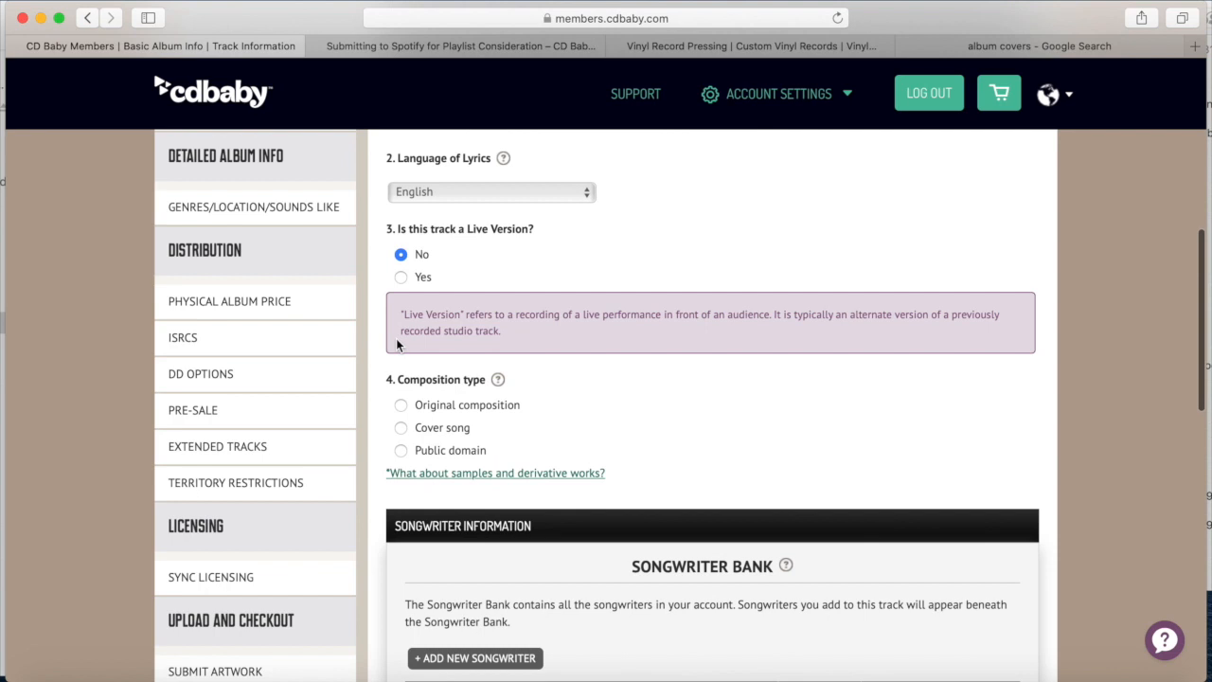
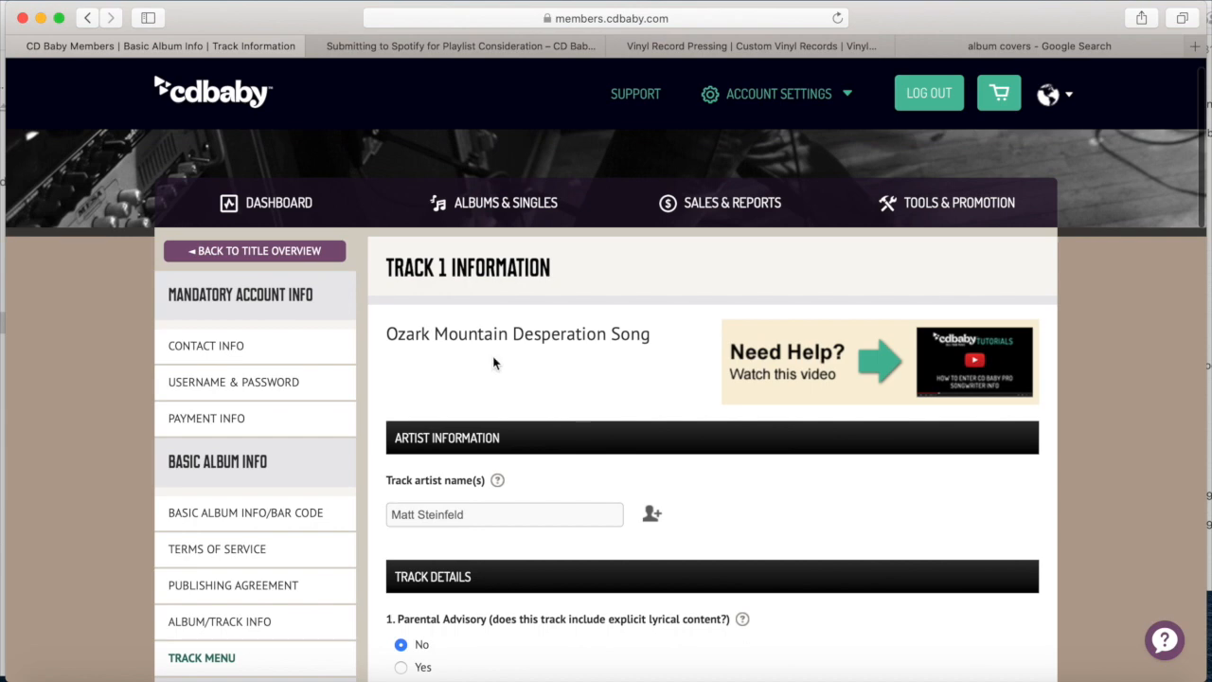
Save track 1's songwriter ownership details, applied to all twelve tracks, and return to the track menu
scroll(493, 356, down, 2)
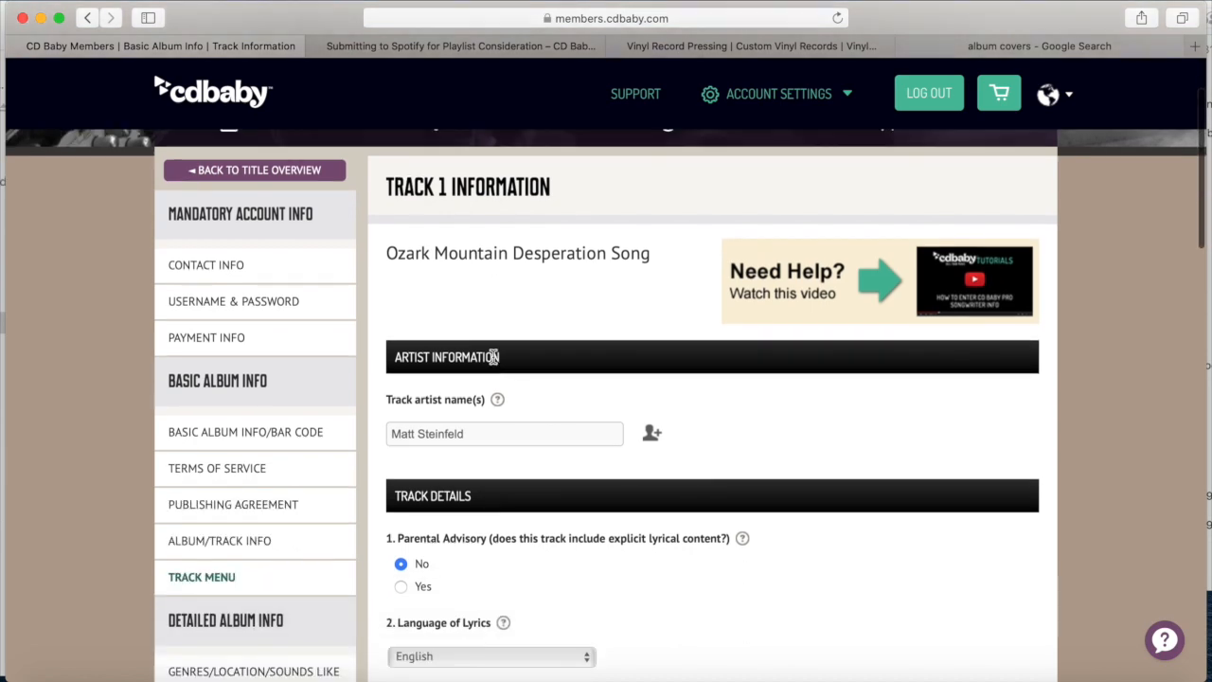
scroll(492, 356, down, 2)
scroll(492, 363, down, 1)
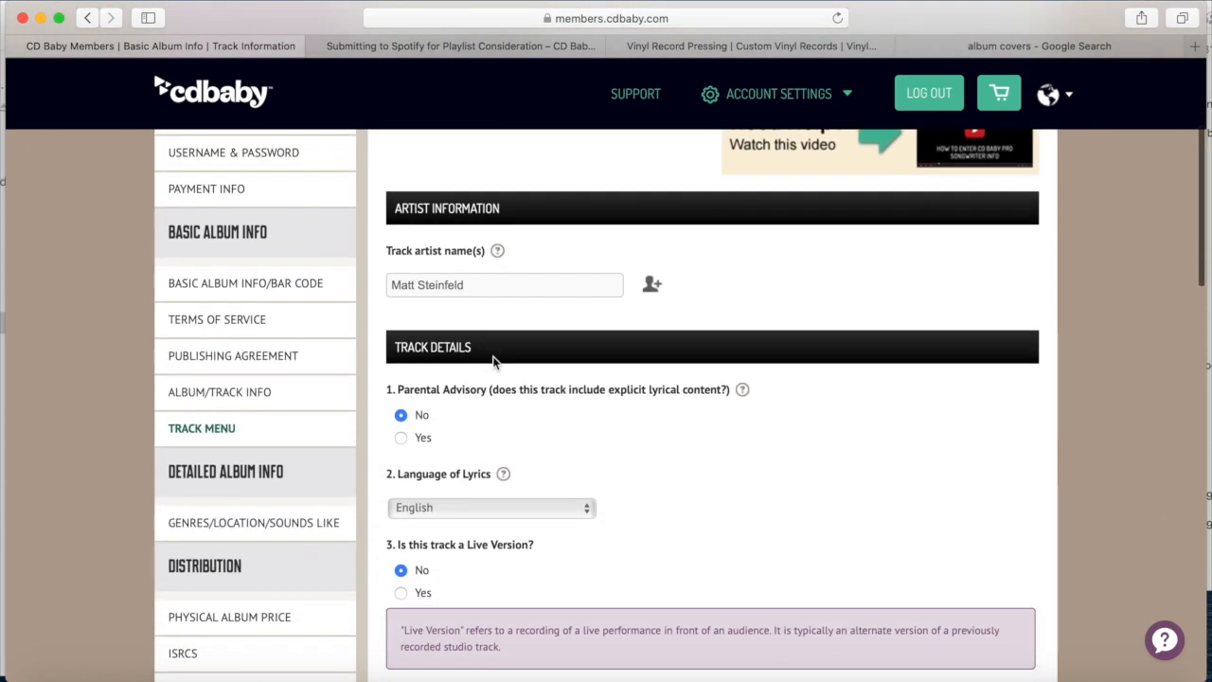
scroll(493, 359, down, 4)
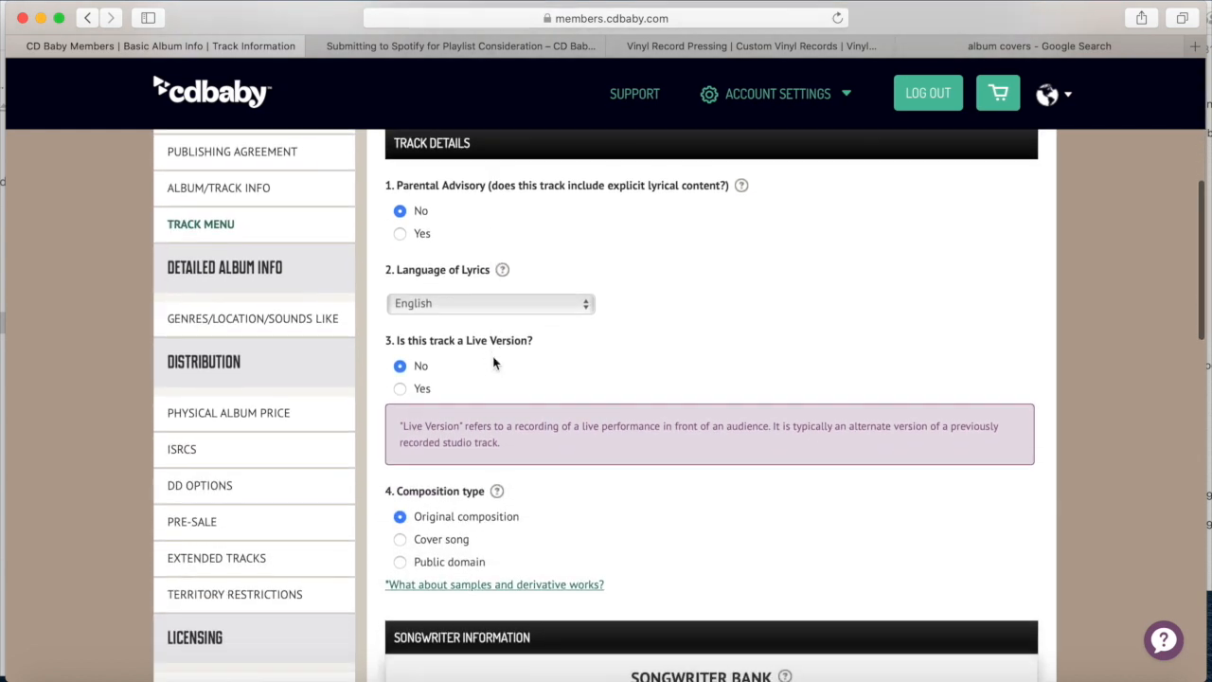
scroll(493, 363, down, 3)
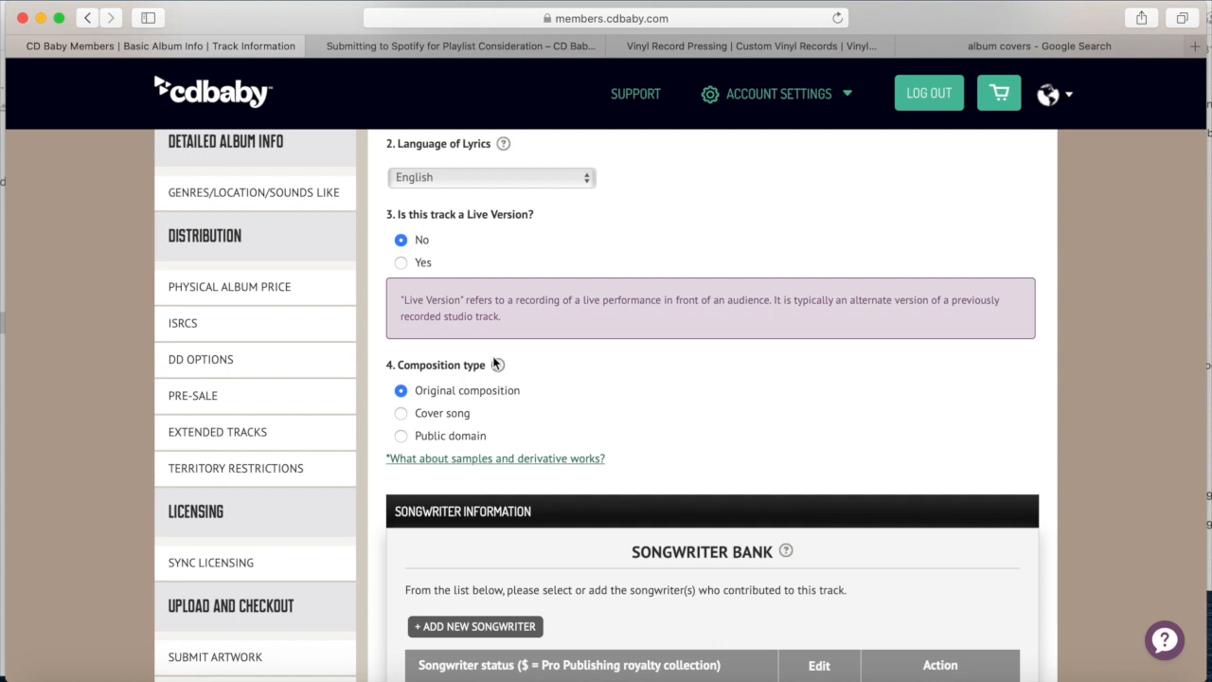
scroll(494, 363, down, 3)
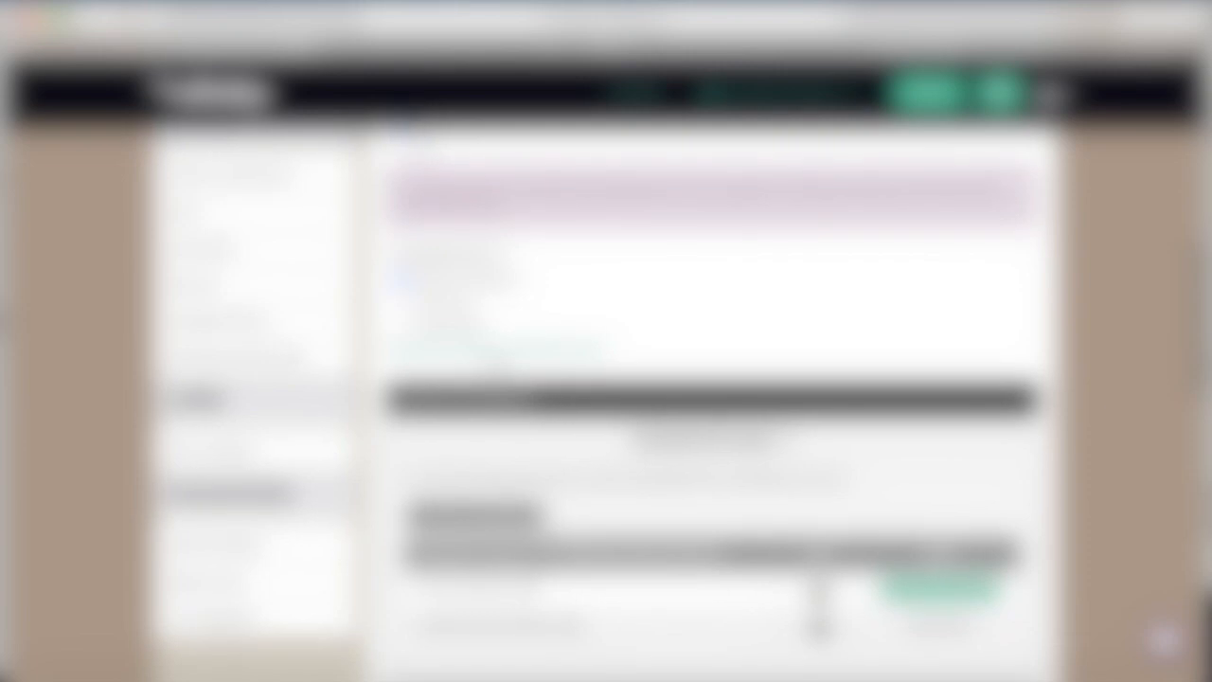
scroll(600, 394, down, 3)
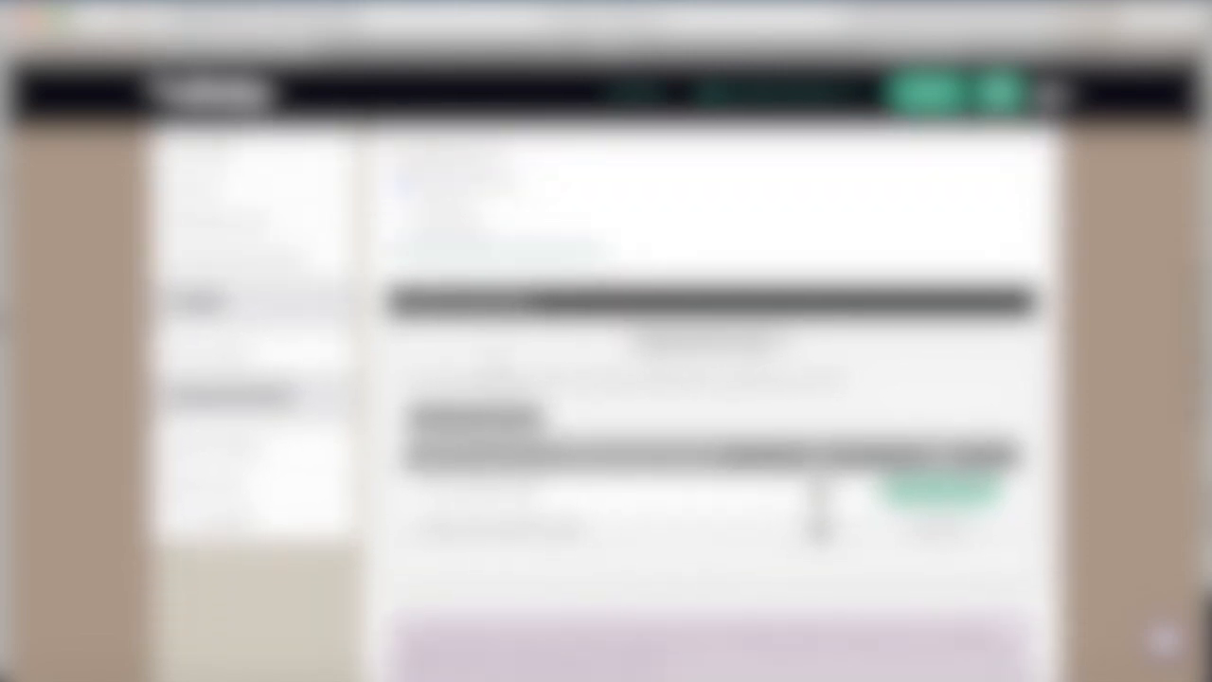
scroll(710, 398, down, 5)
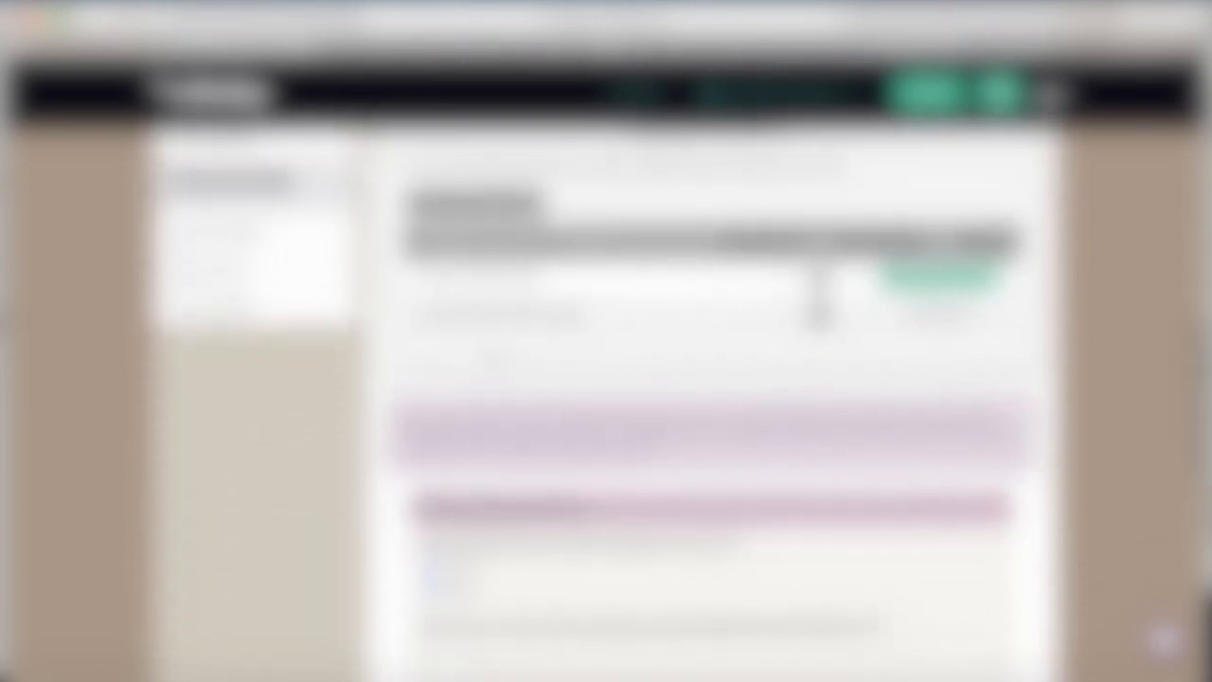
scroll(710, 398, down, 2)
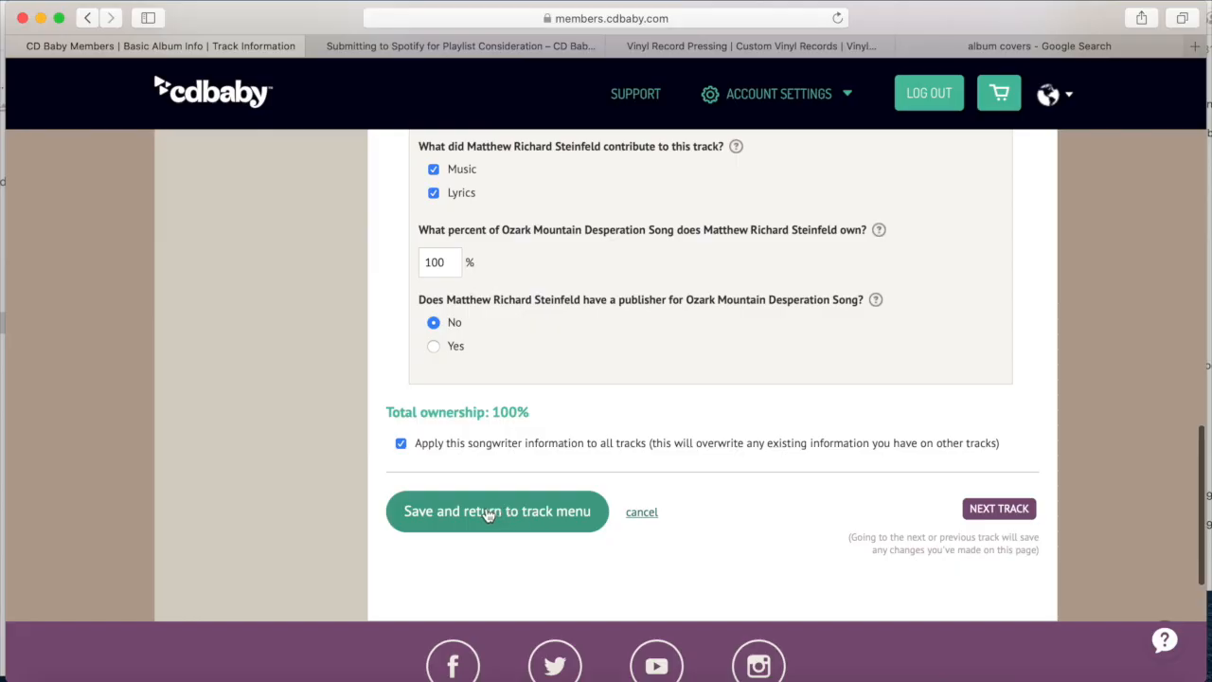
click(488, 514)
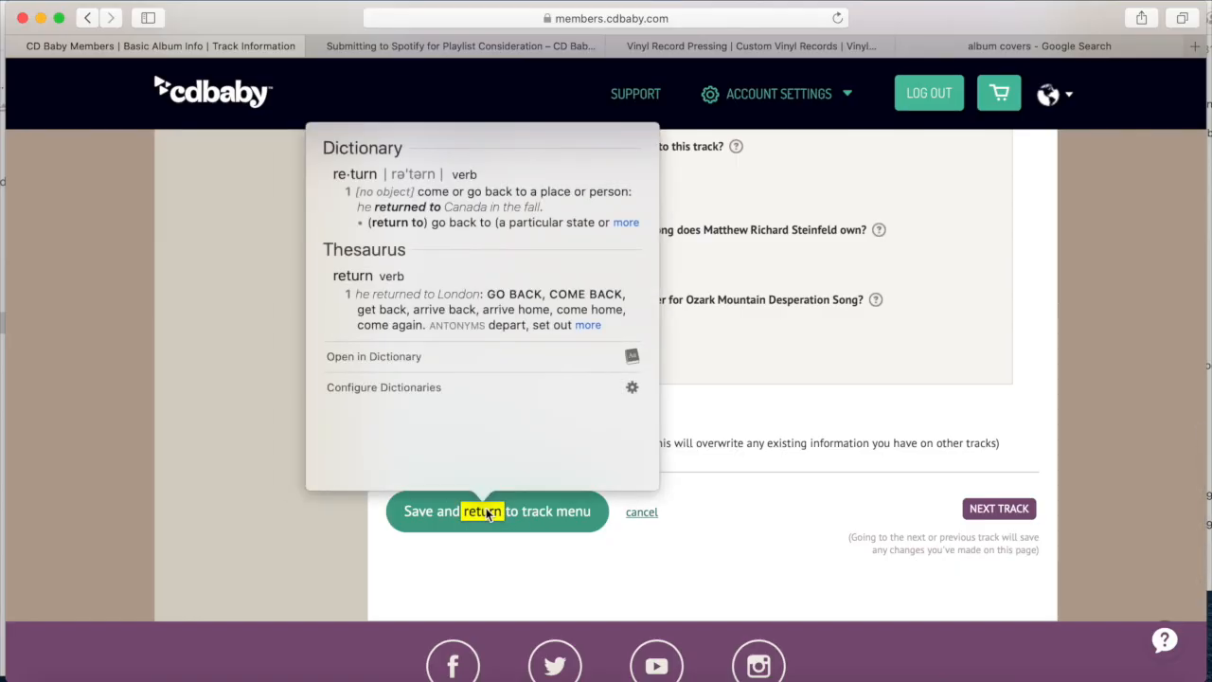
click(497, 512)
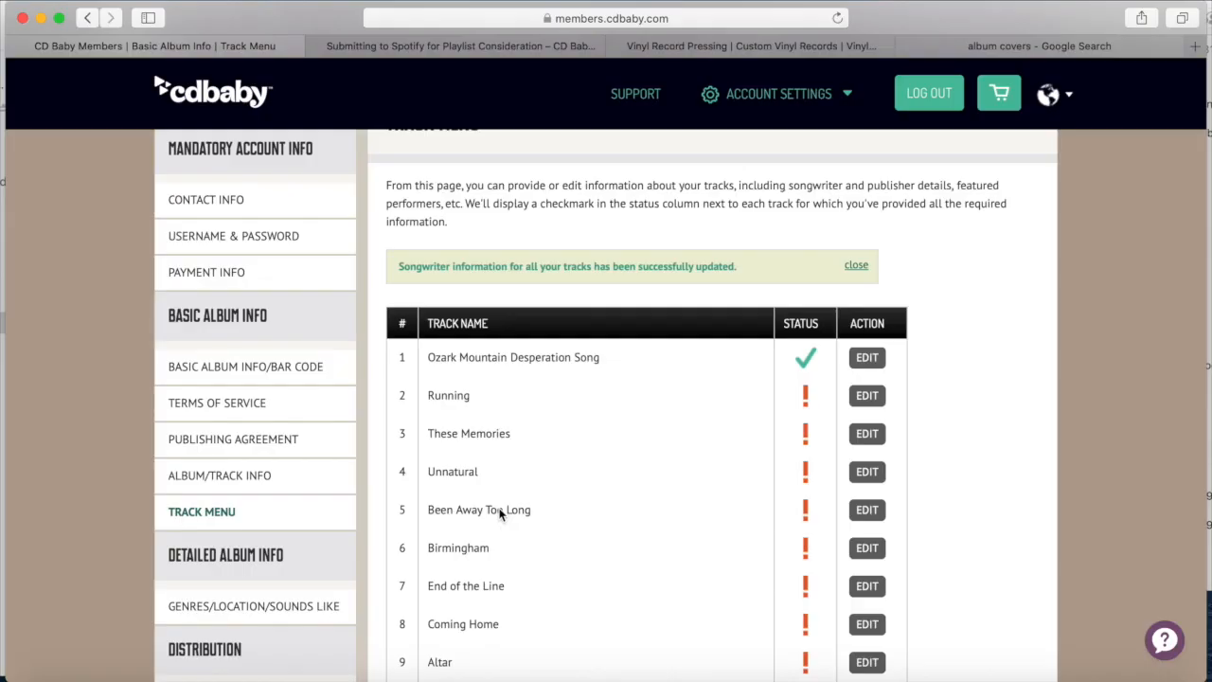
Review the track list and open track 2's details
scroll(777, 406, down, 5)
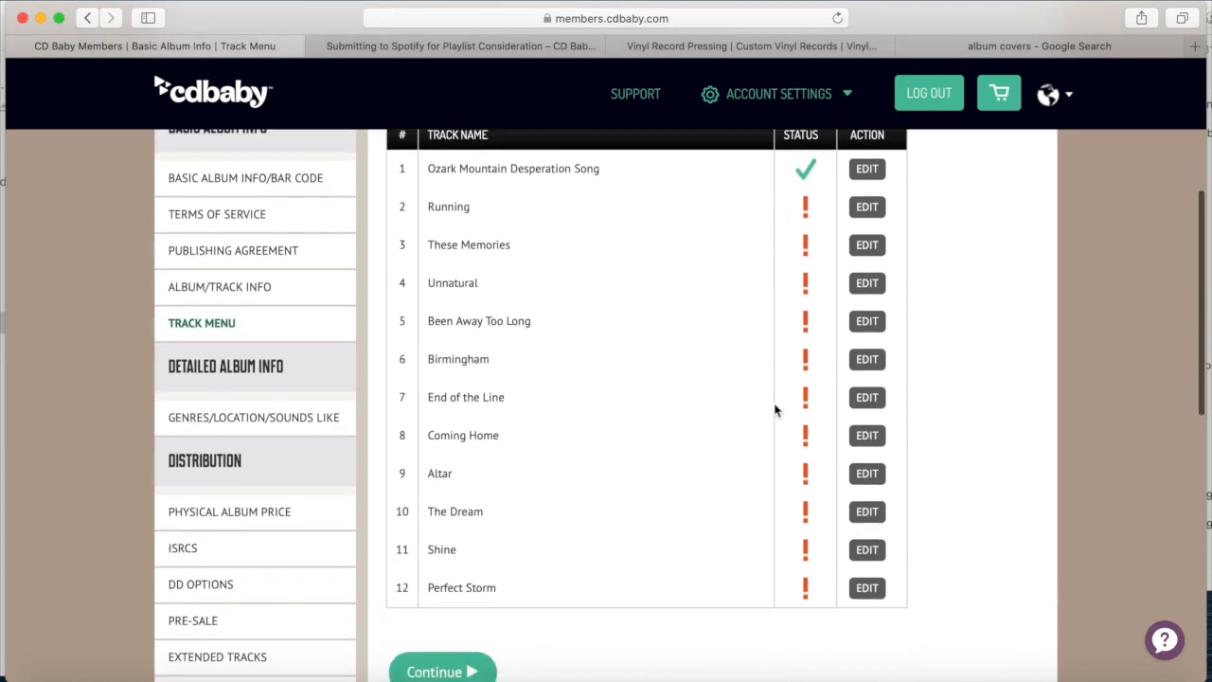
scroll(776, 406, up, 4)
scroll(773, 409, up, 4)
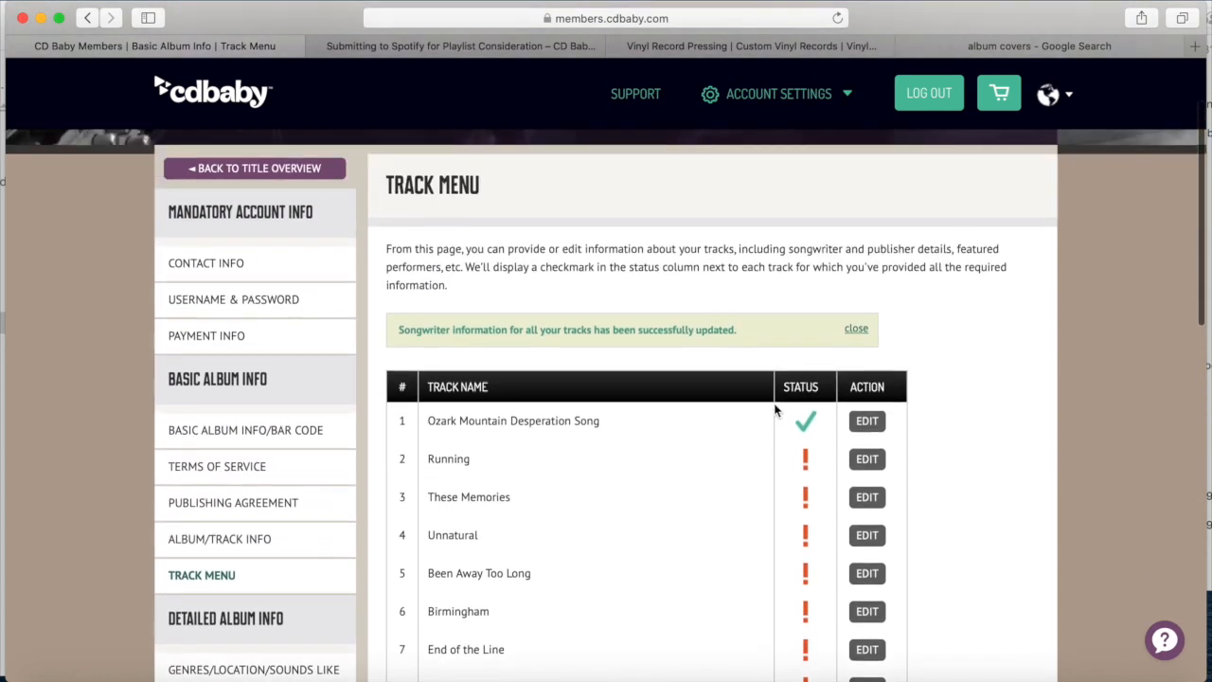
scroll(773, 409, down, 5)
scroll(773, 409, up, 3)
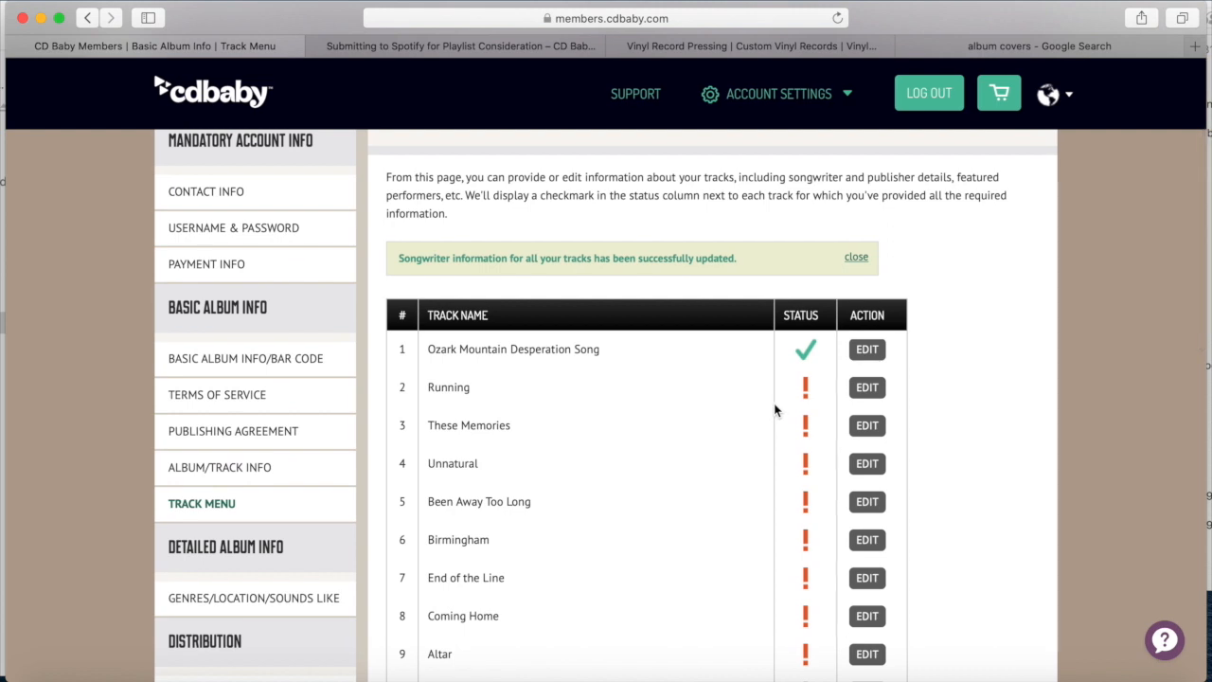
click(864, 390)
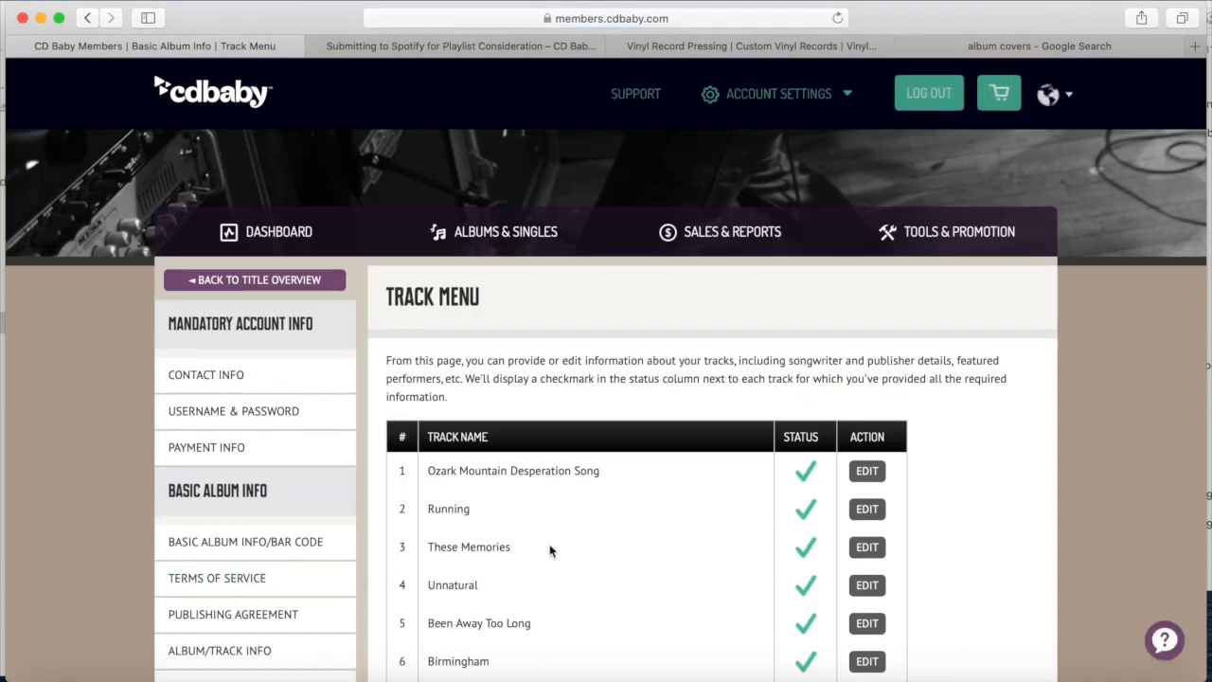
Confirm all twelve tracks show complete and continue to the Genres page
scroll(550, 552, down, 10)
scroll(549, 551, down, 9)
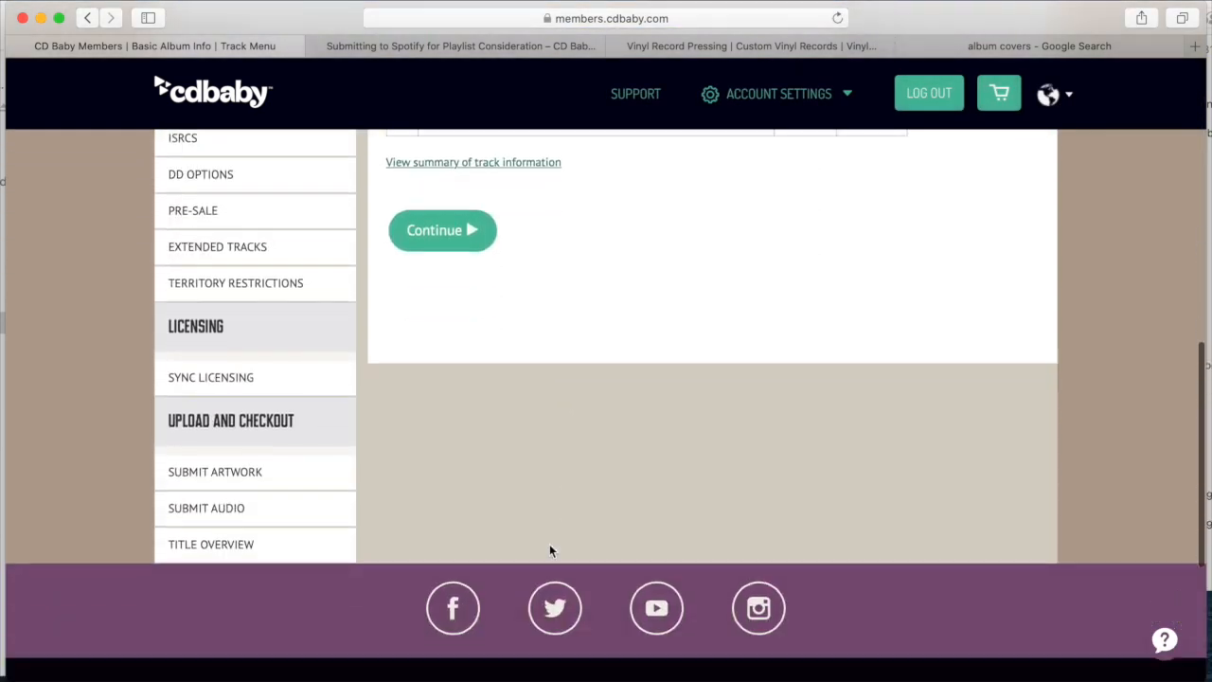
scroll(549, 551, up, 3)
scroll(551, 551, up, 6)
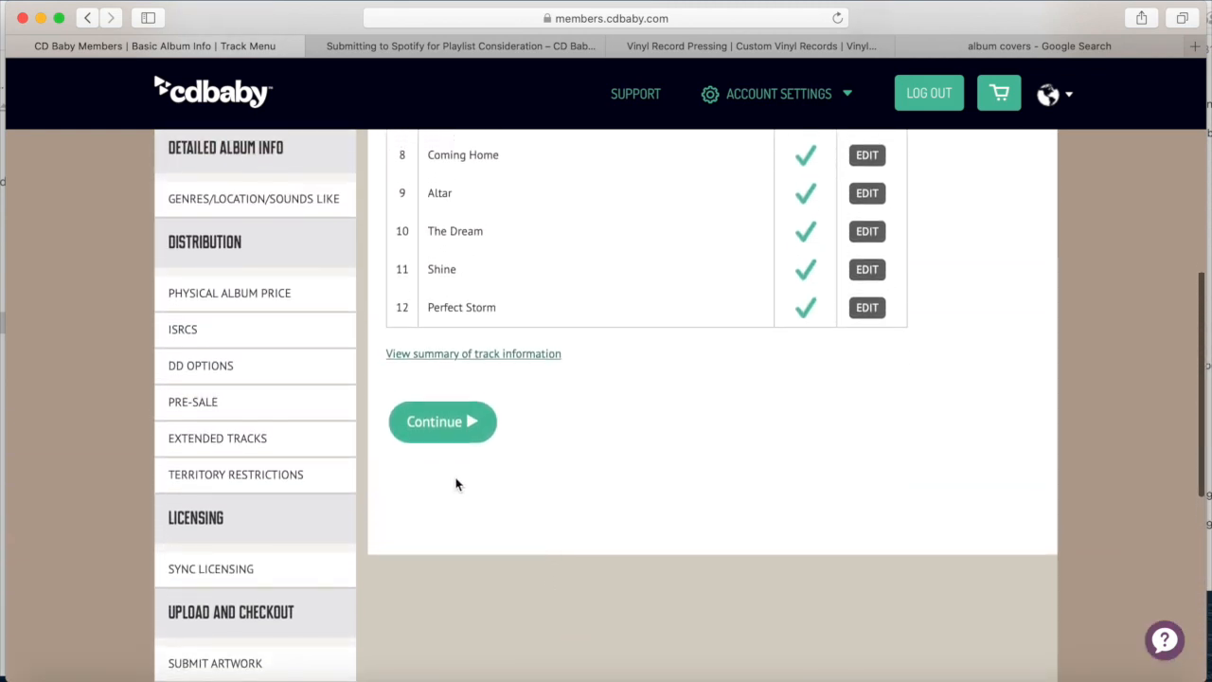
click(419, 441)
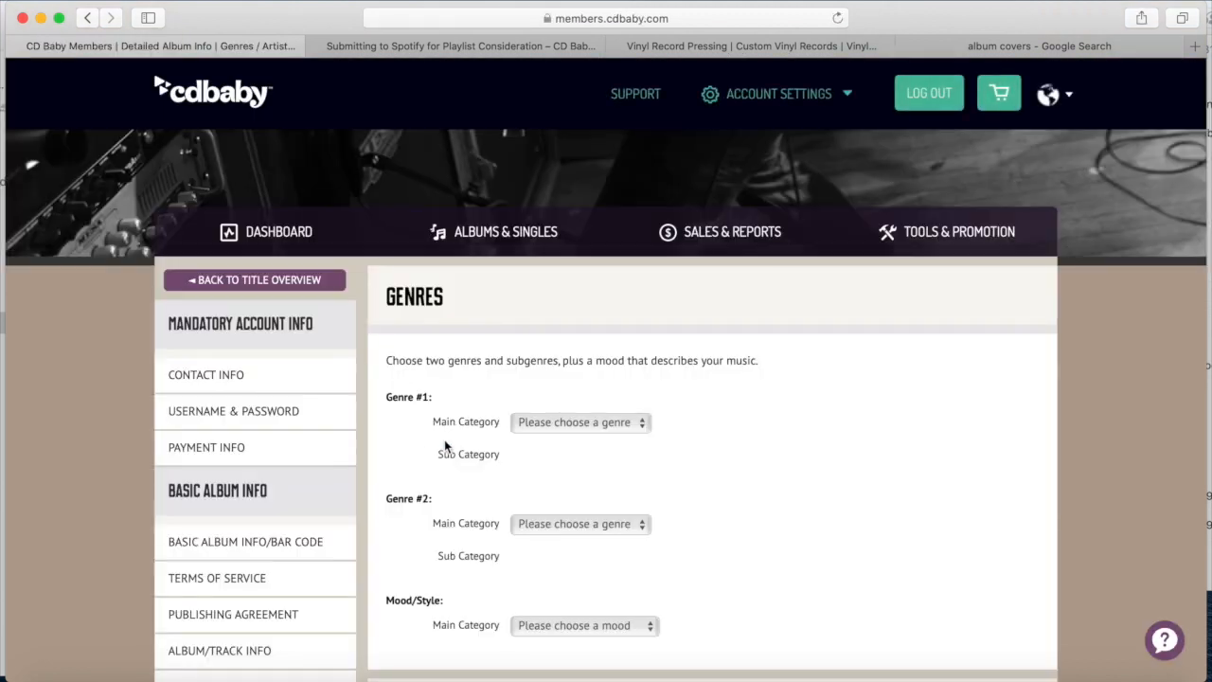
Set Genre #1 to Country with the Traditional Country subgenre
click(560, 431)
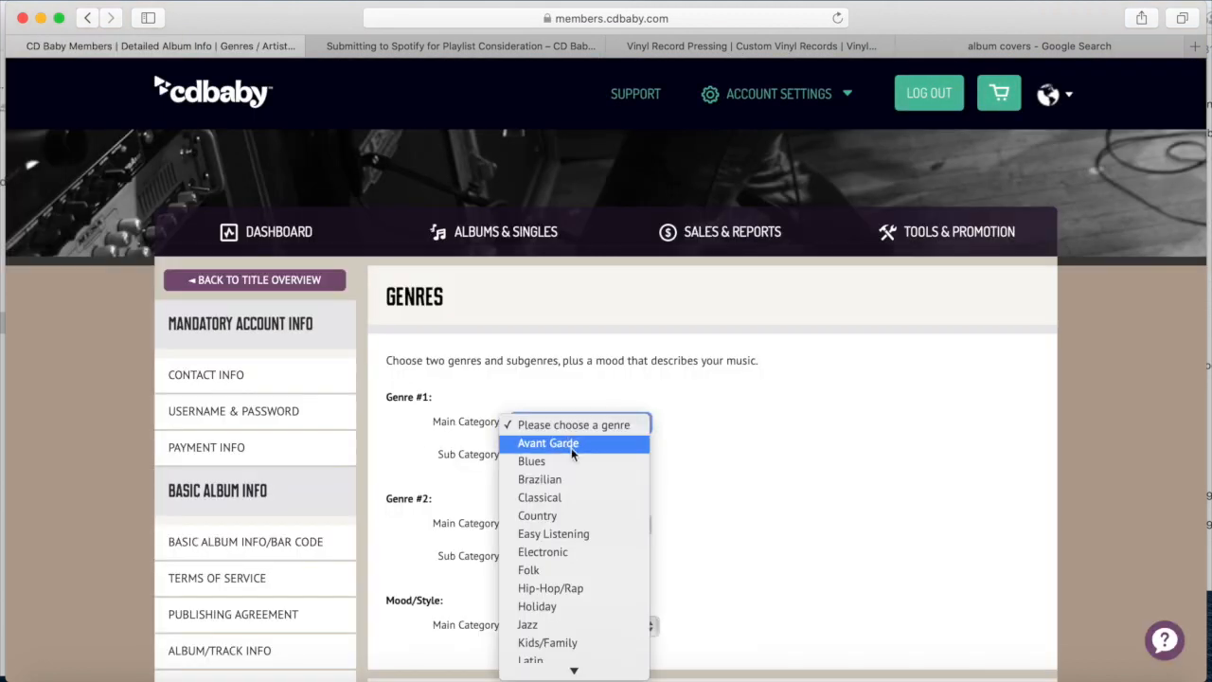
click(573, 515)
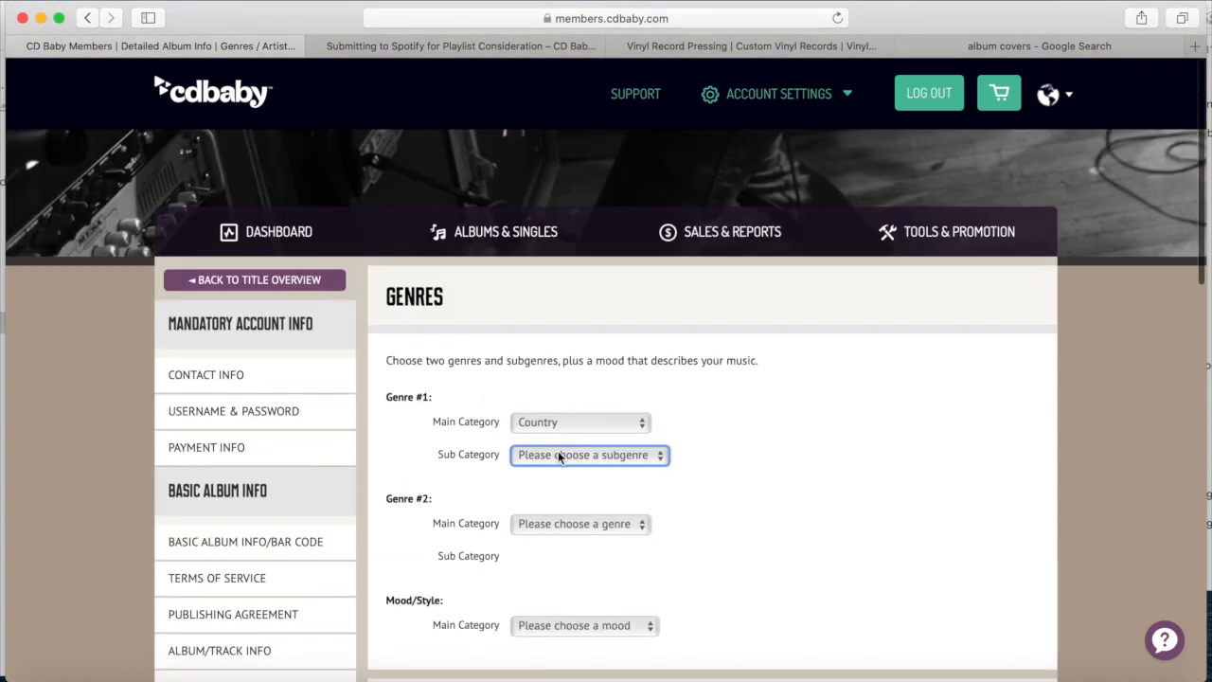
click(558, 455)
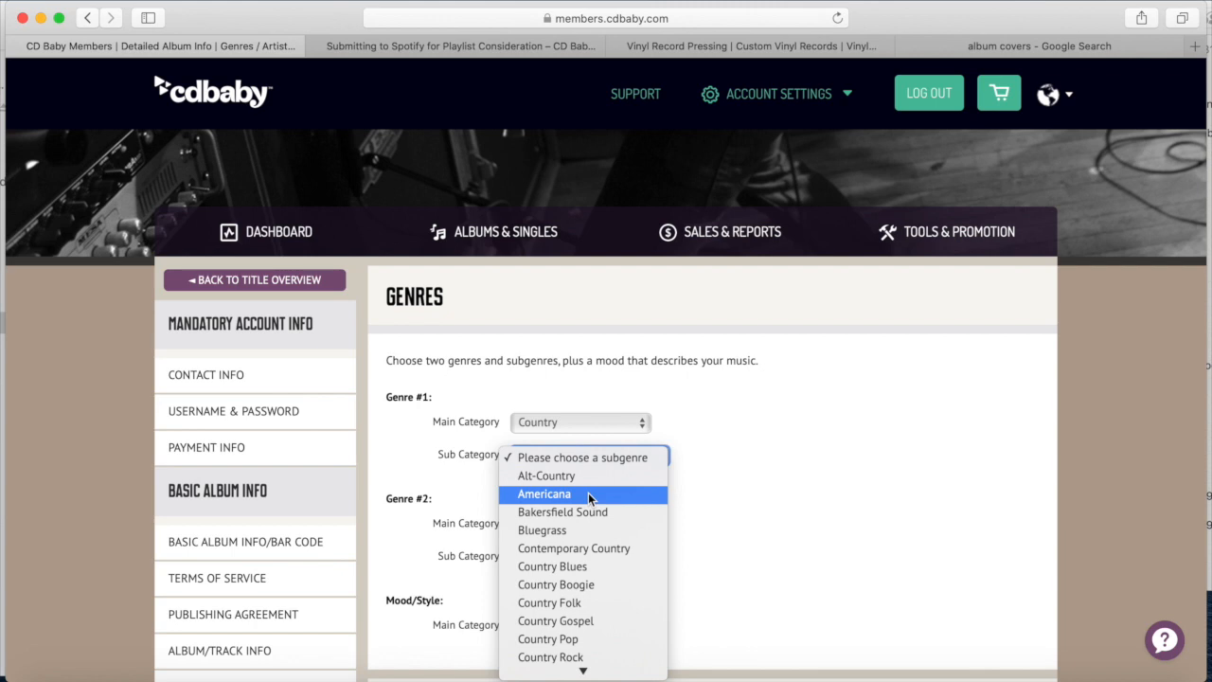
scroll(621, 601, down, 4)
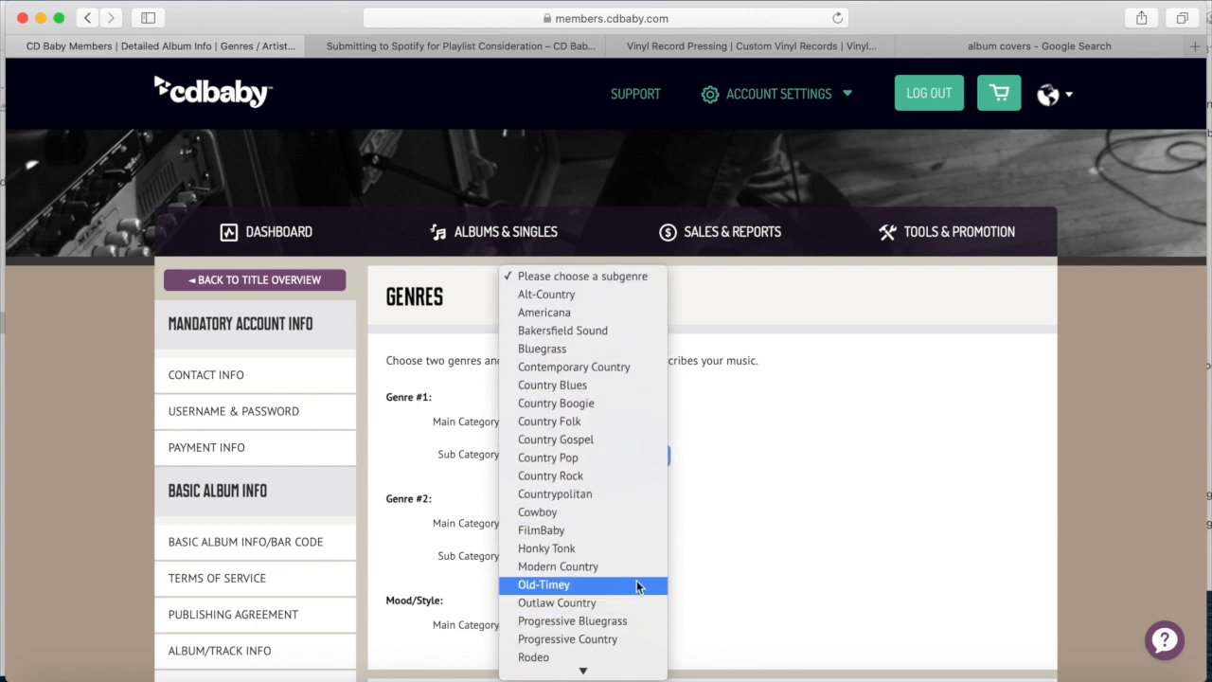
mouse_move(629, 669)
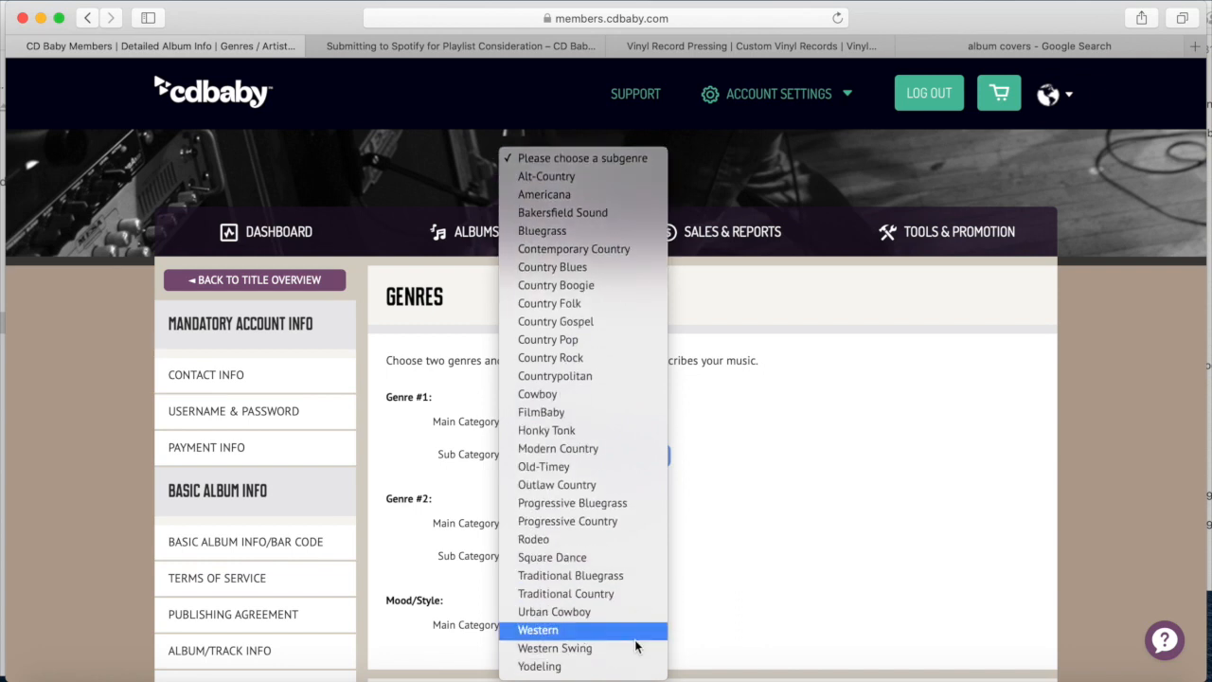
click(600, 593)
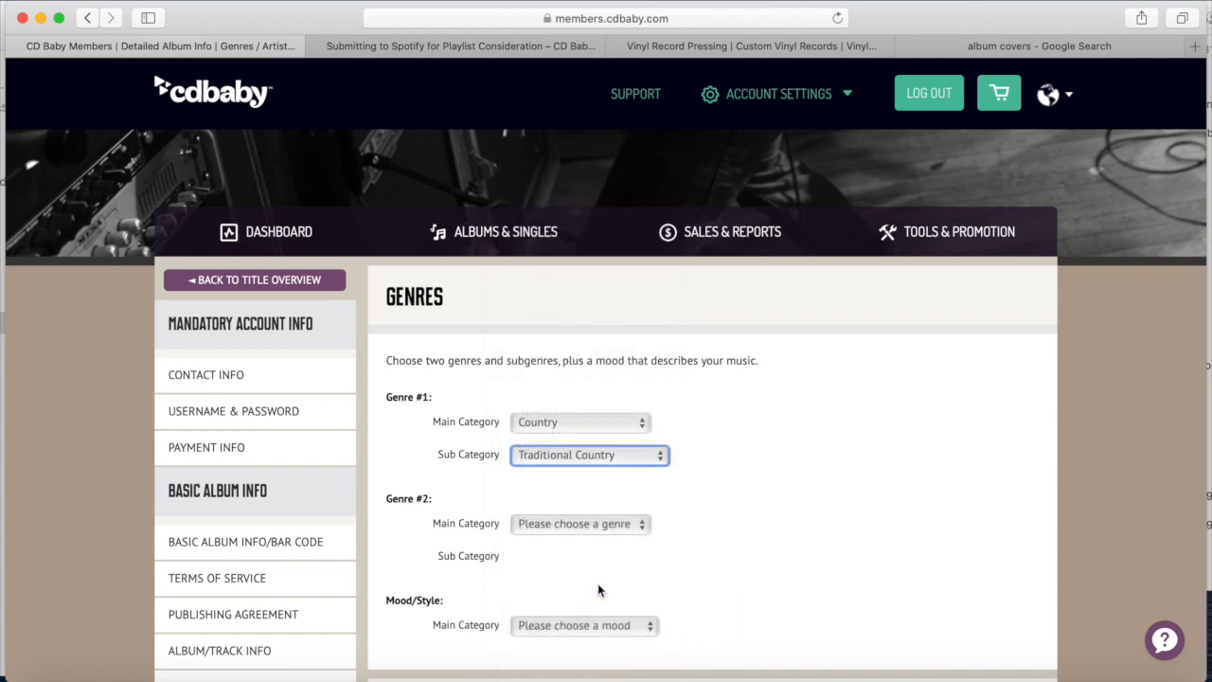
Set Genre #2 to Country with the Traditional Country subgenre
click(563, 524)
scroll(563, 523, down, 3)
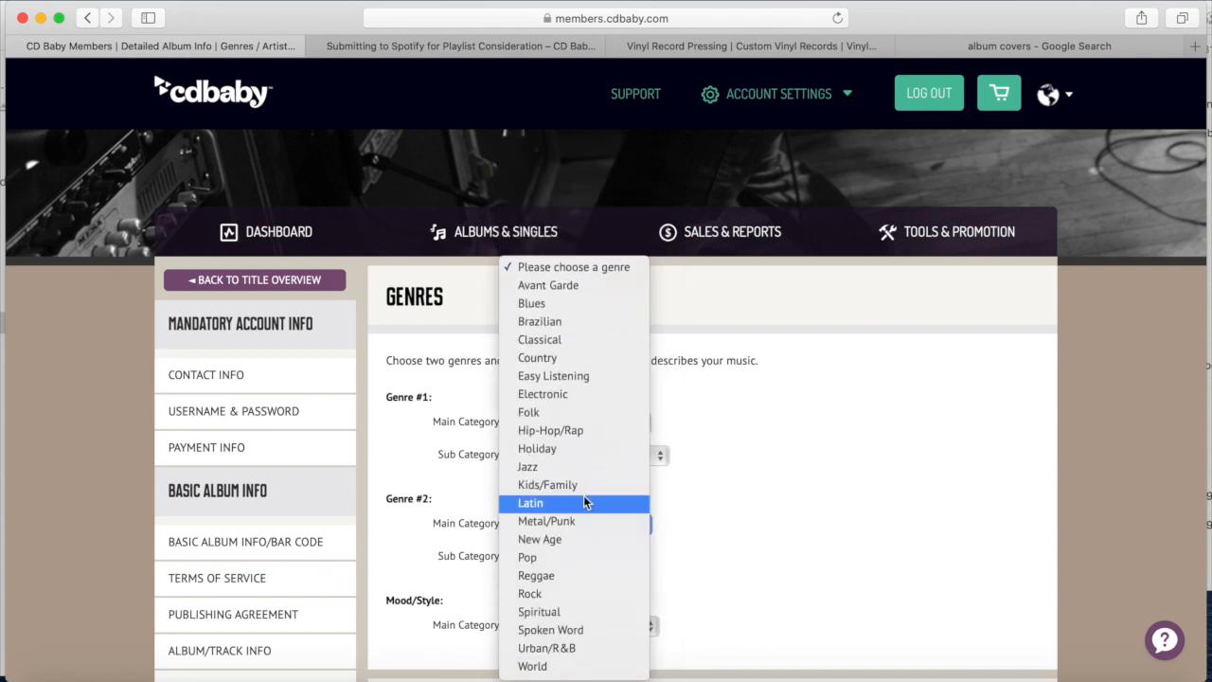
click(583, 358)
click(576, 556)
scroll(581, 579, down, 5)
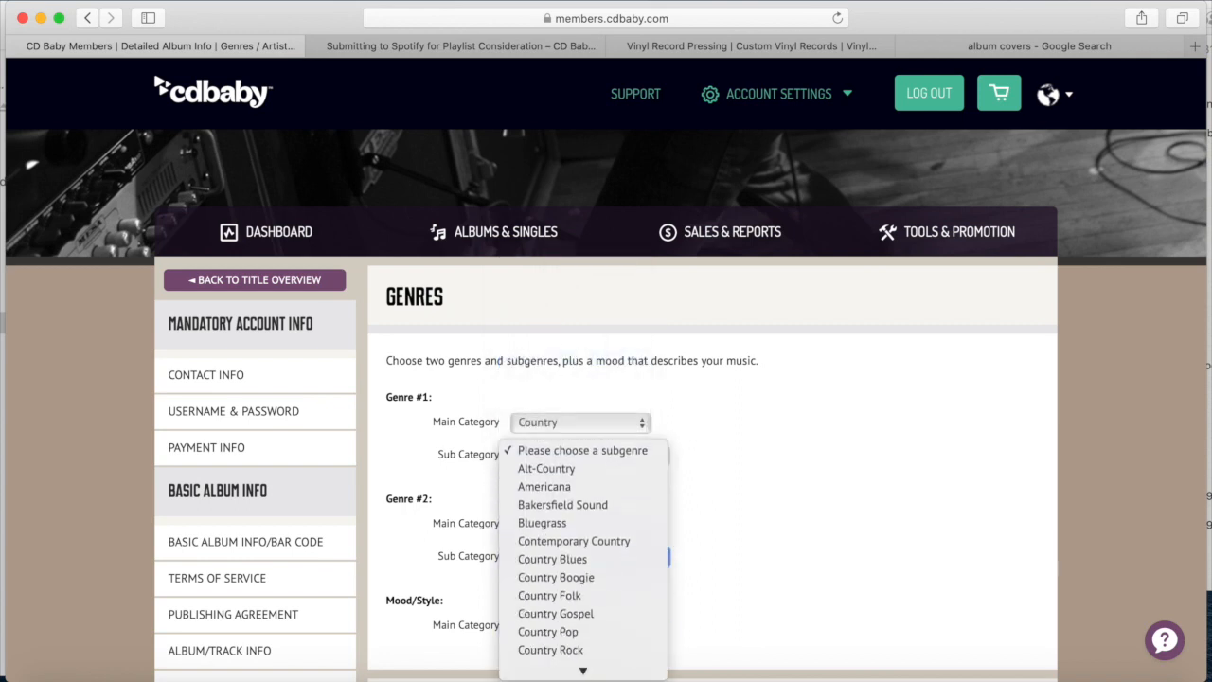
scroll(591, 606, down, 3)
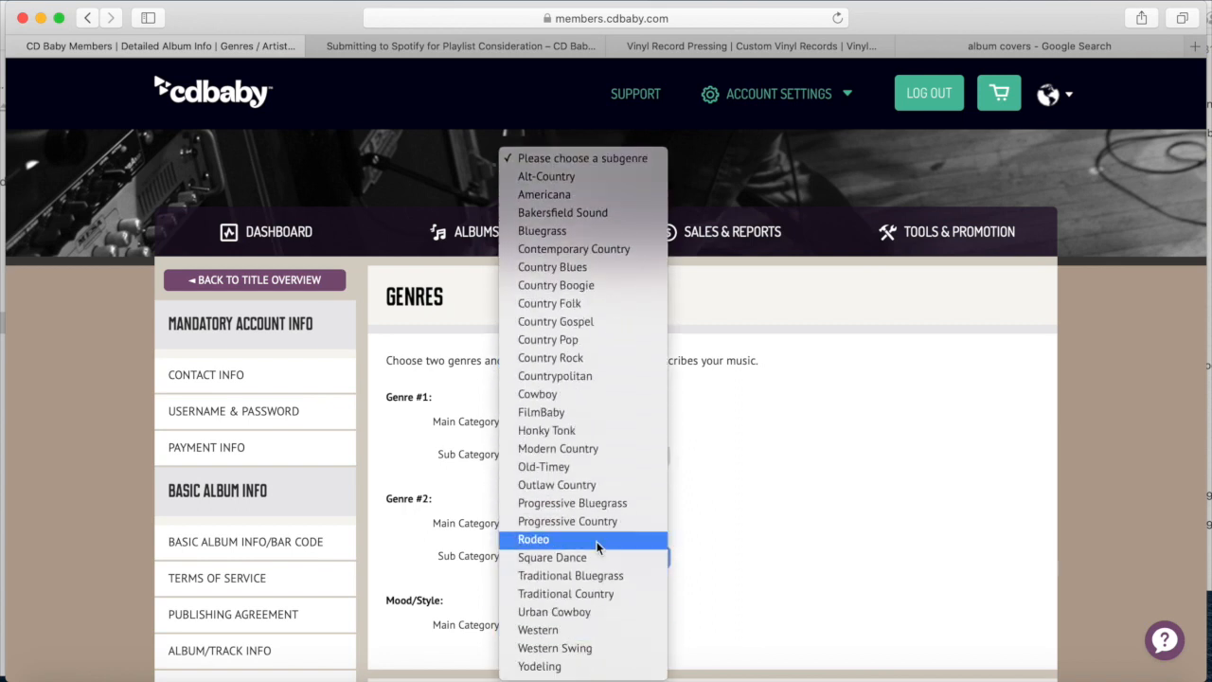
click(597, 595)
scroll(598, 549, down, 3)
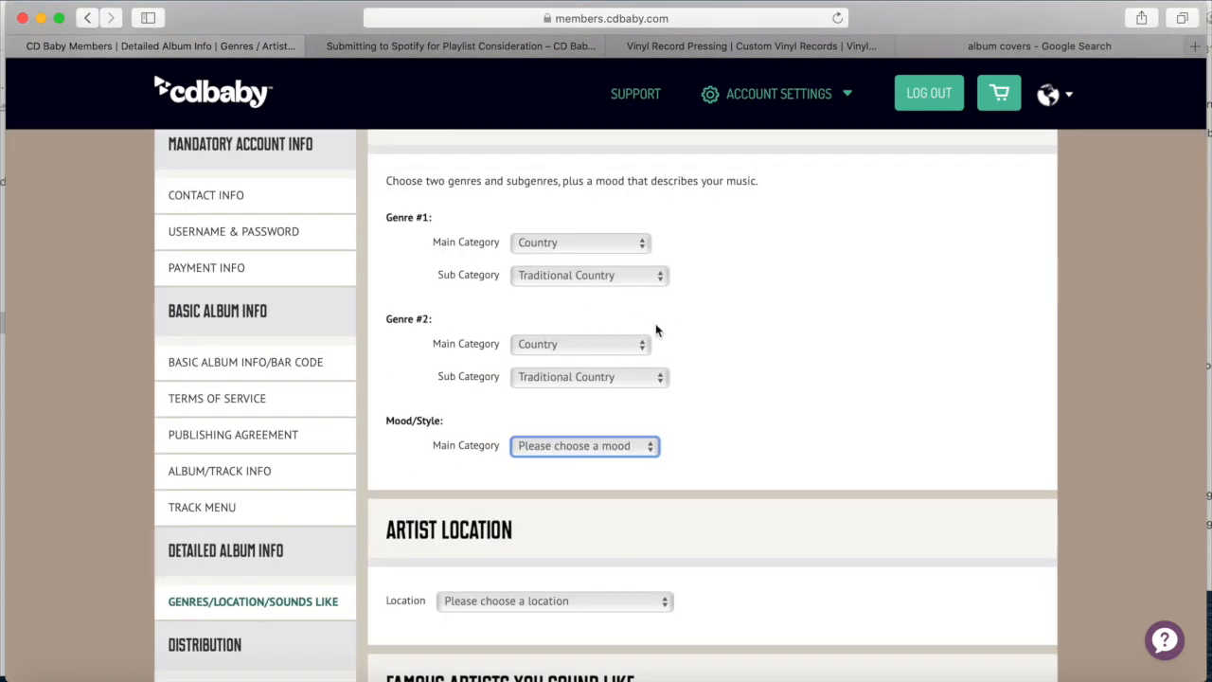
scroll(655, 323, up, 1)
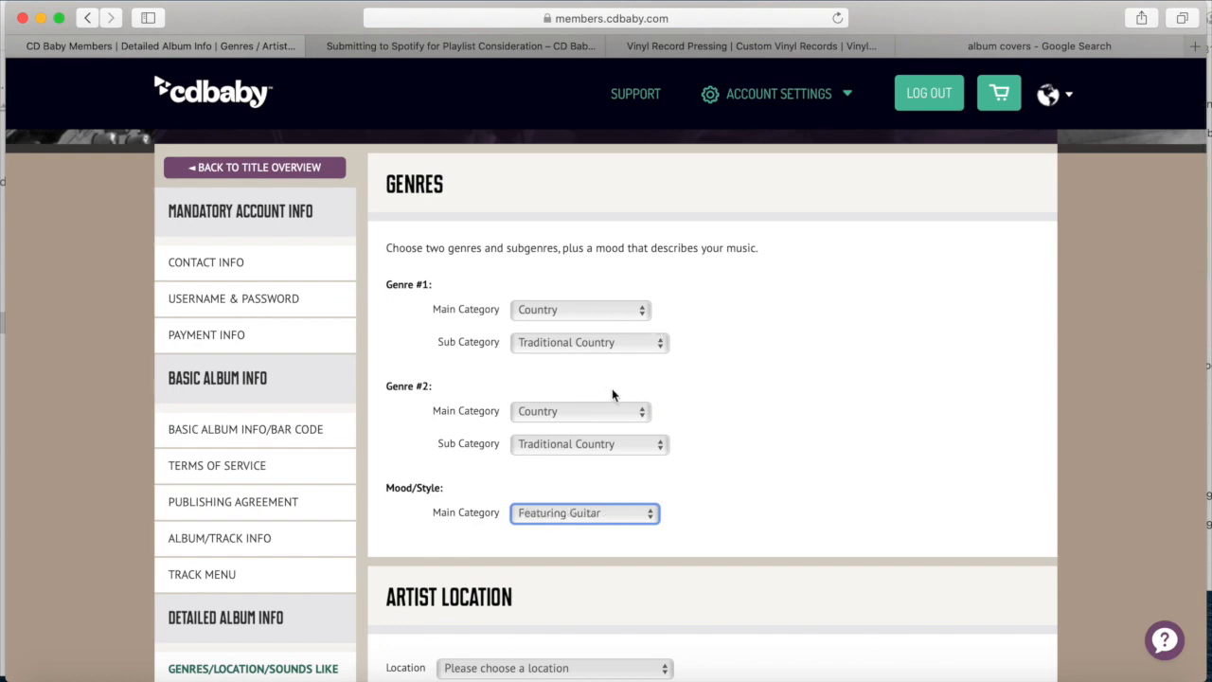
scroll(794, 438, down, 3)
Set the artist location to United States - Arkansas
key(Tab)
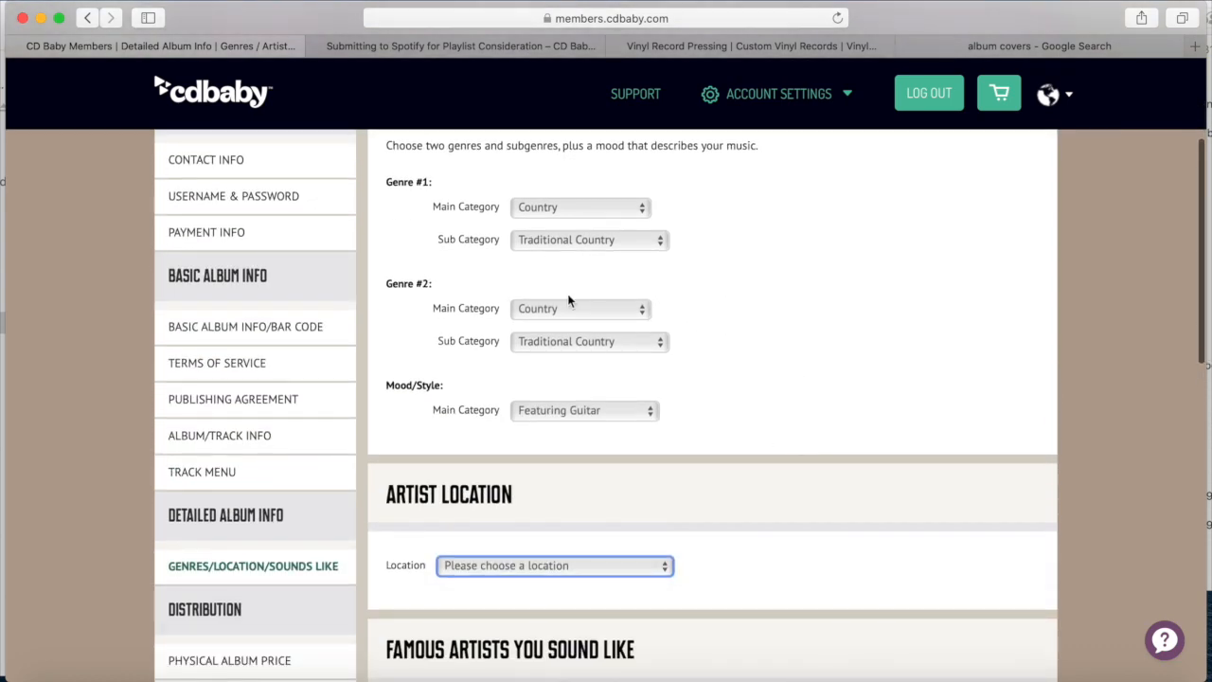
scroll(568, 300, up, 4)
scroll(568, 298, down, 6)
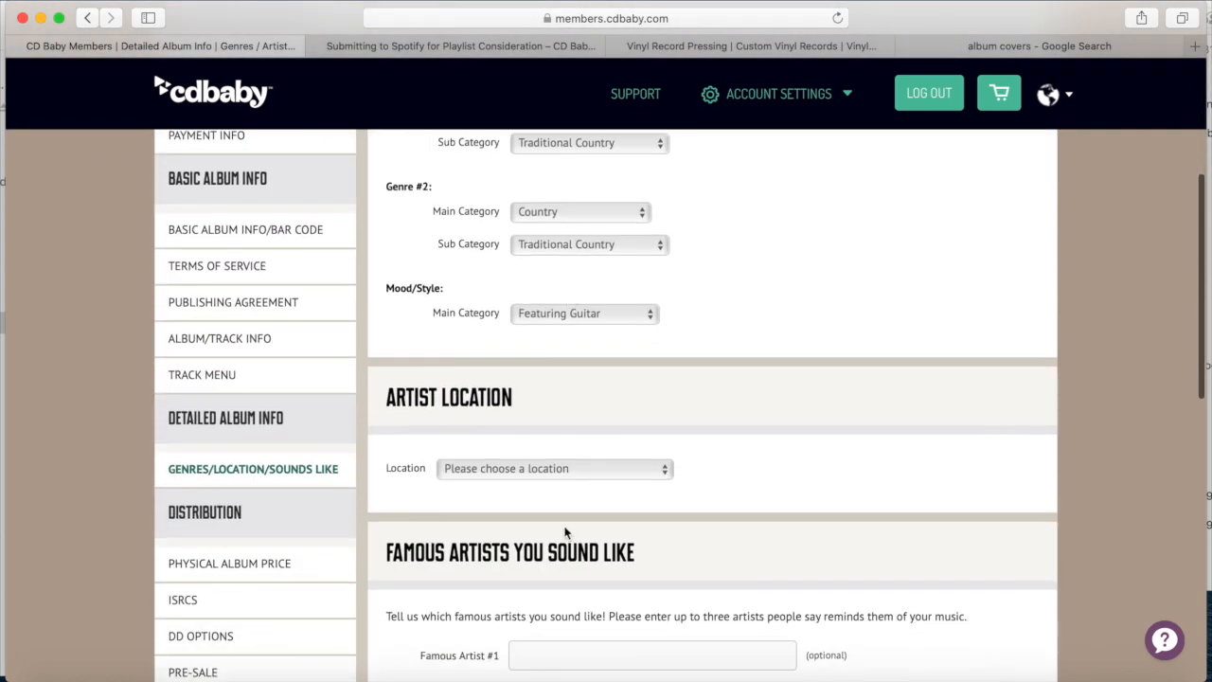
click(575, 470)
key(u)
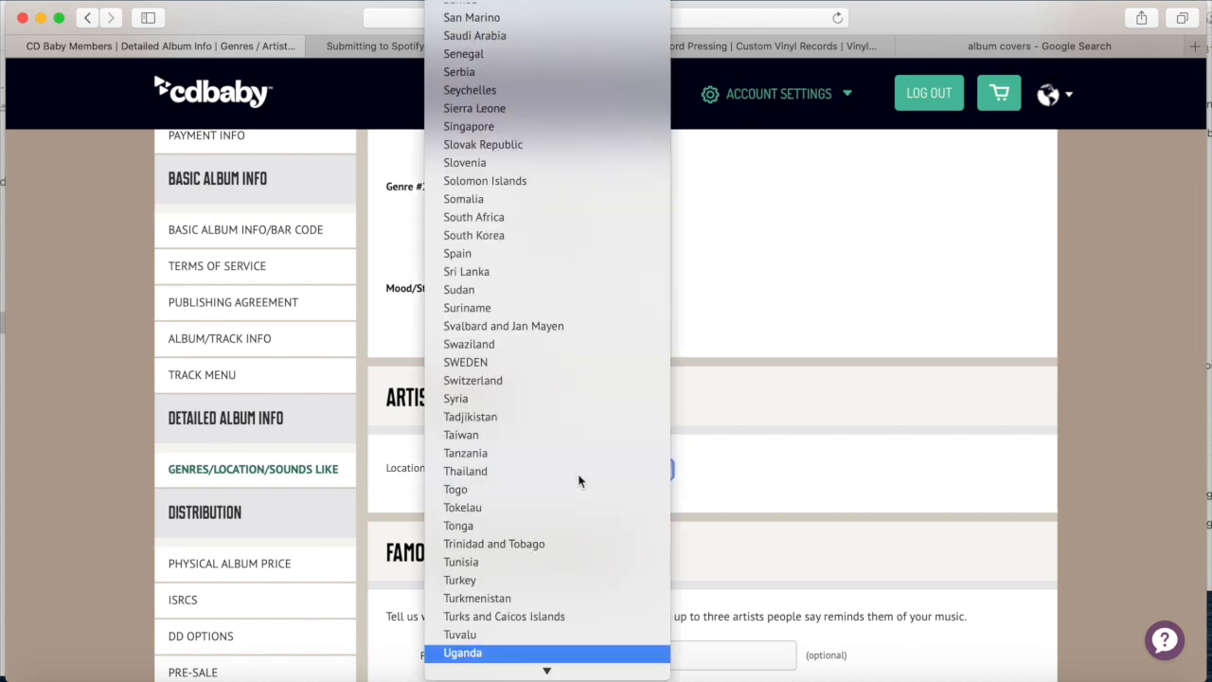
key(Down)
key(Down)
key(Down)
key(Down)
key(Down)
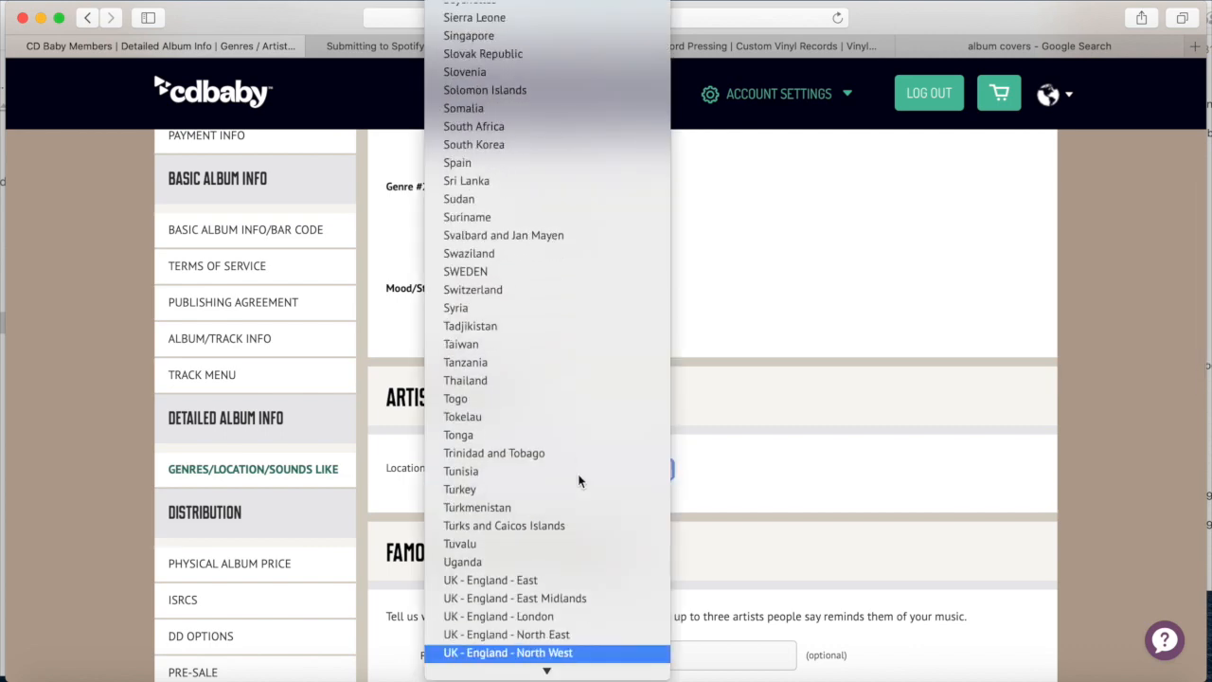
key(Escape)
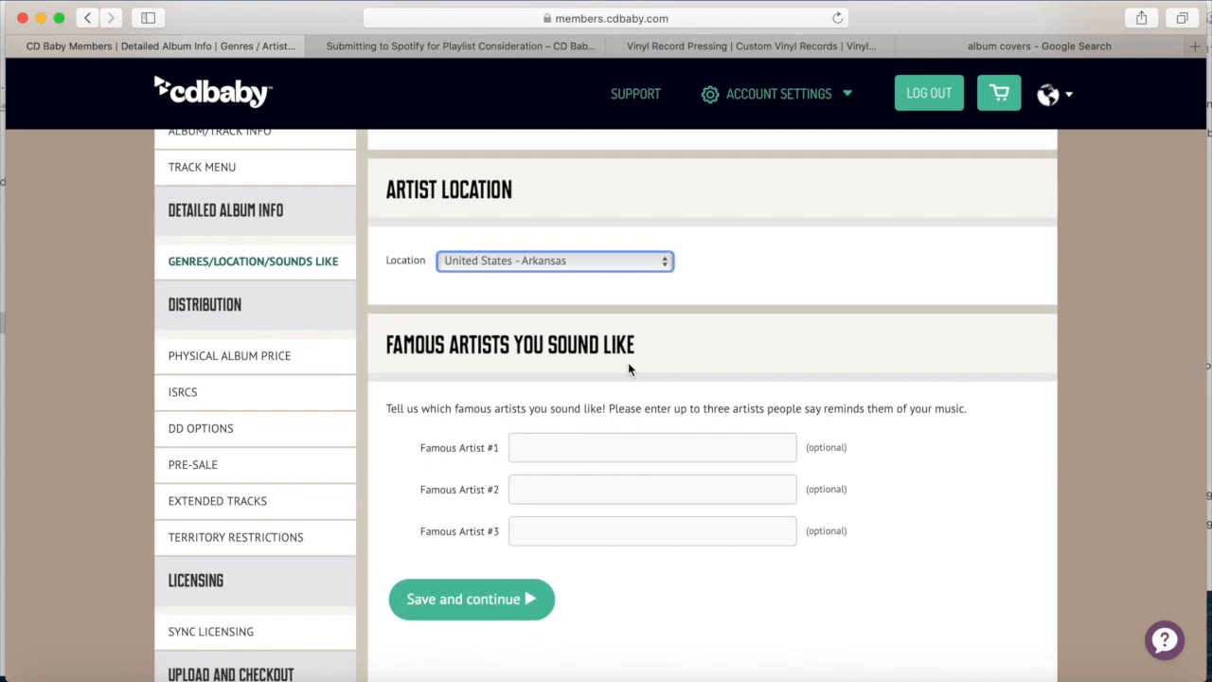
scroll(628, 362, down, 5)
click(627, 300)
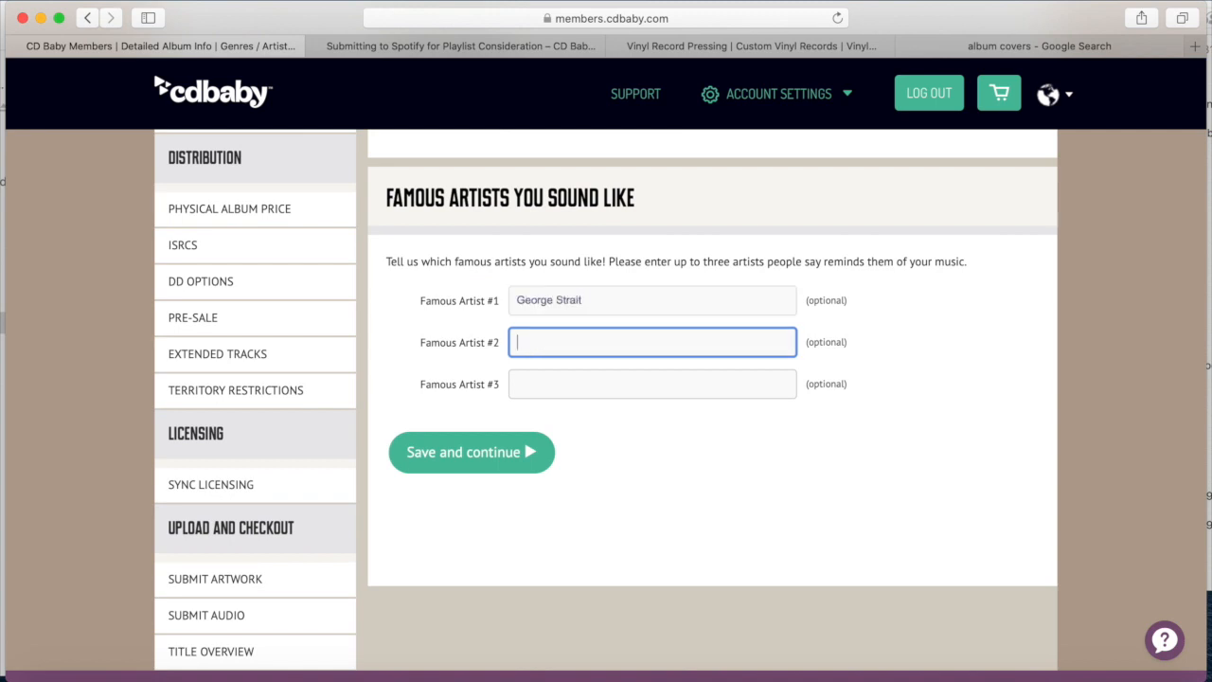
Add Waylon Jennings and Willie Nelson as sound-alike artists and save the page
text(Waylon Jennings)
key(Tab)
text(Willie Nelson)
click(471, 452)
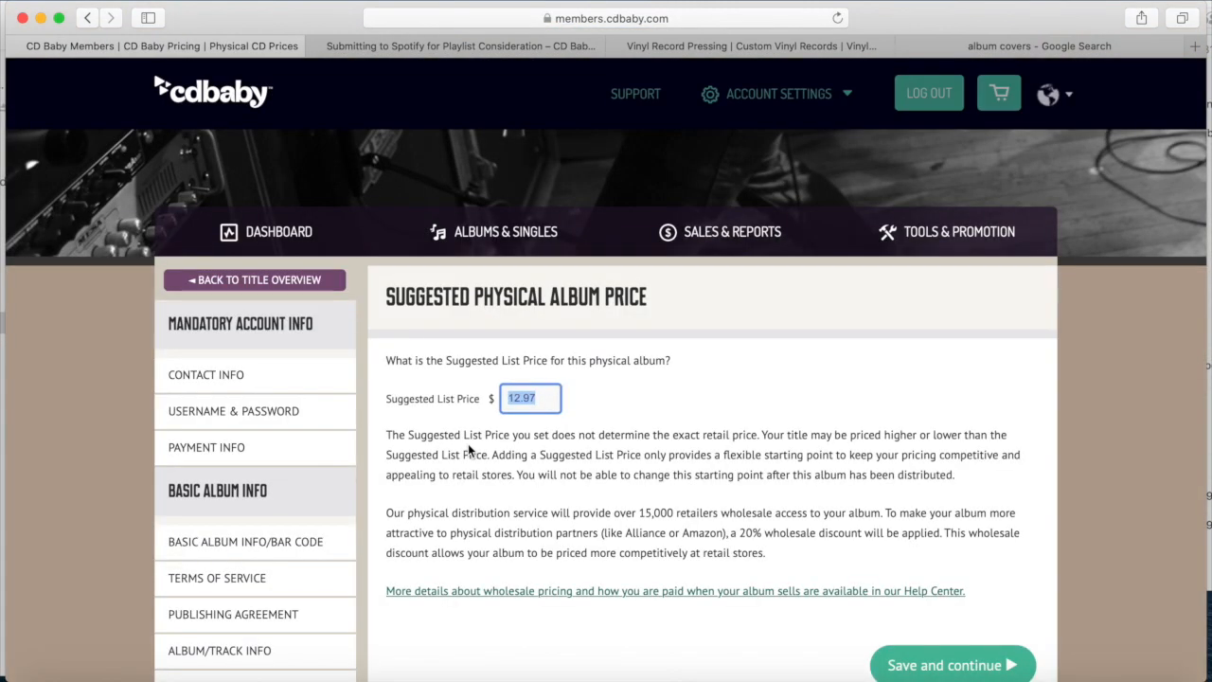
Change the suggested physical album price from 12.97 to 12.00 and save
scroll(600, 428, down, 1)
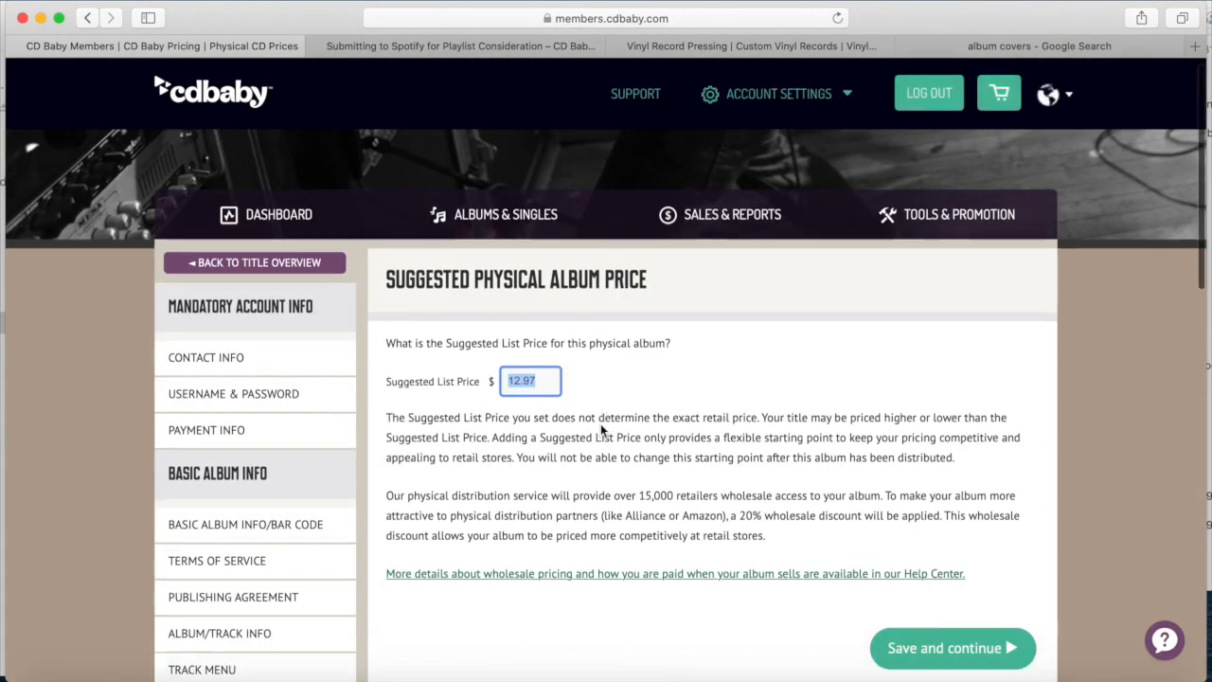
scroll(600, 429, down, 2)
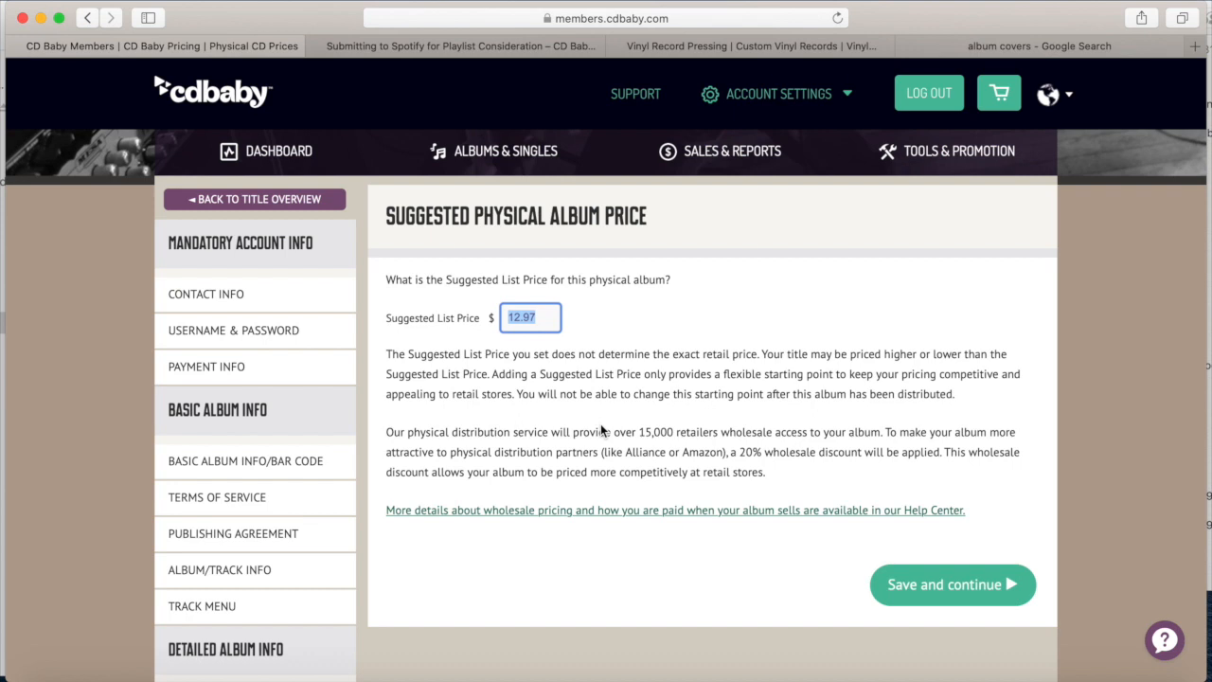
drag(545, 317, 523, 317)
text(00)
scroll(840, 477, down, 4)
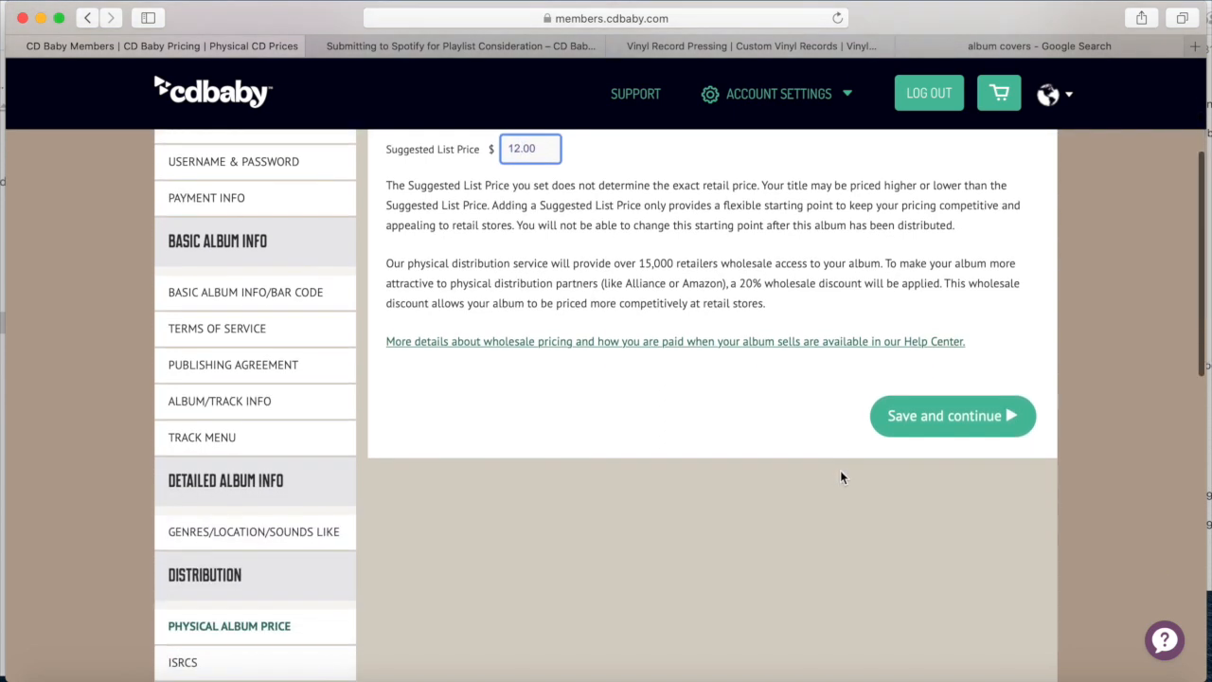
scroll(839, 477, up, 2)
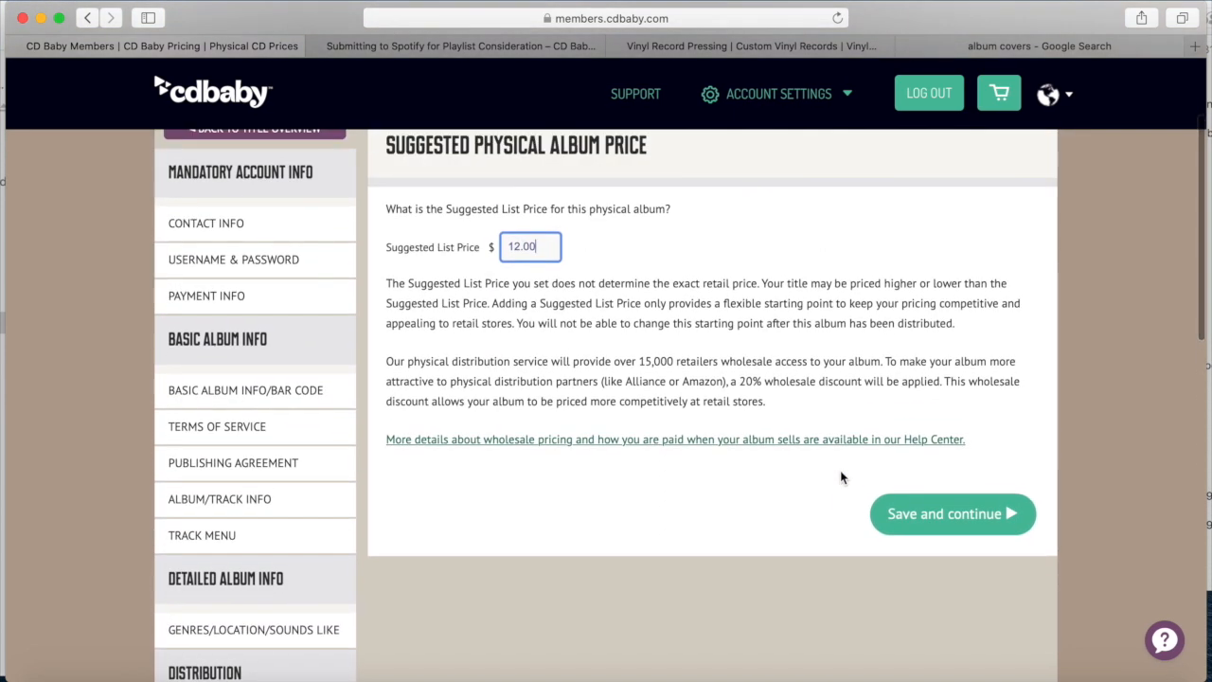
click(931, 518)
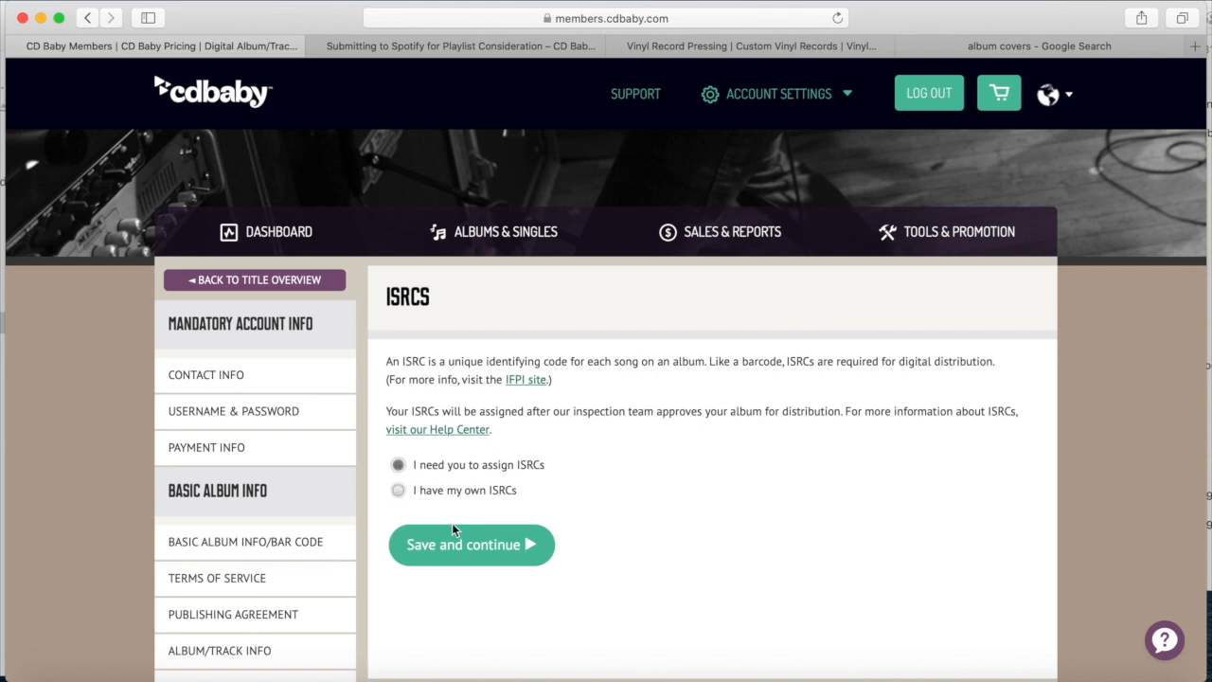
Keep 'I need you to assign ISRCs' and continue to distribution options
click(469, 550)
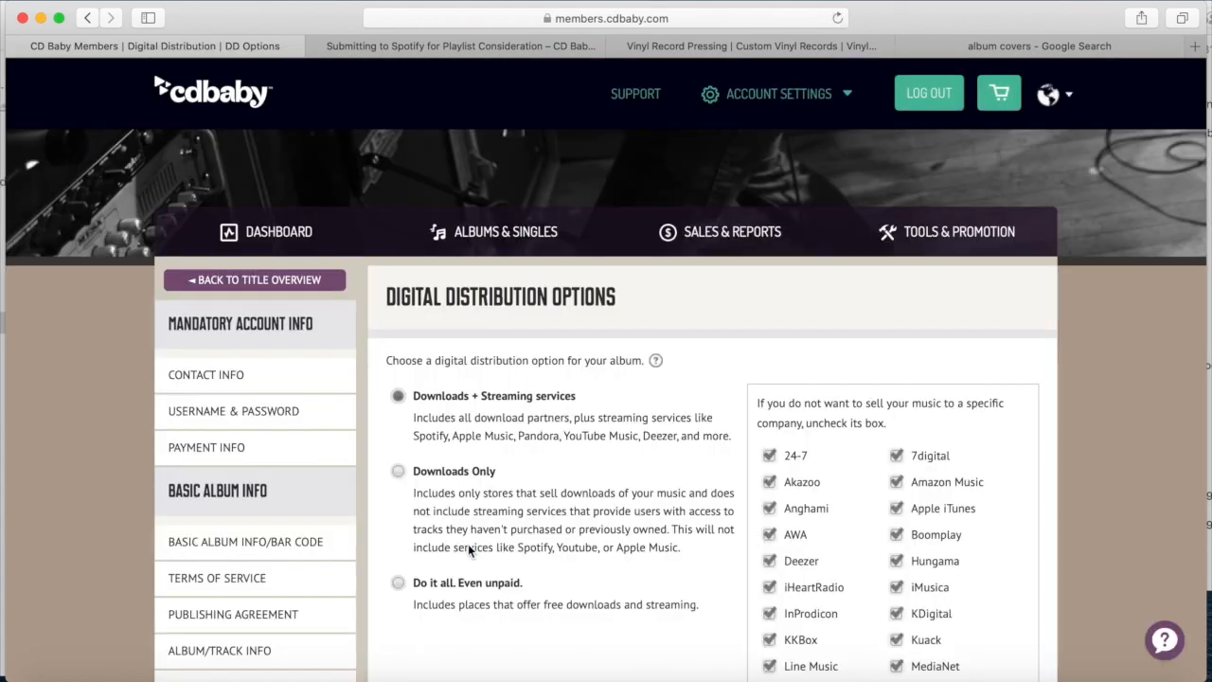
Review the store list and switch distribution to Downloads Only, leaving just download stores checked
scroll(468, 543, down, 5)
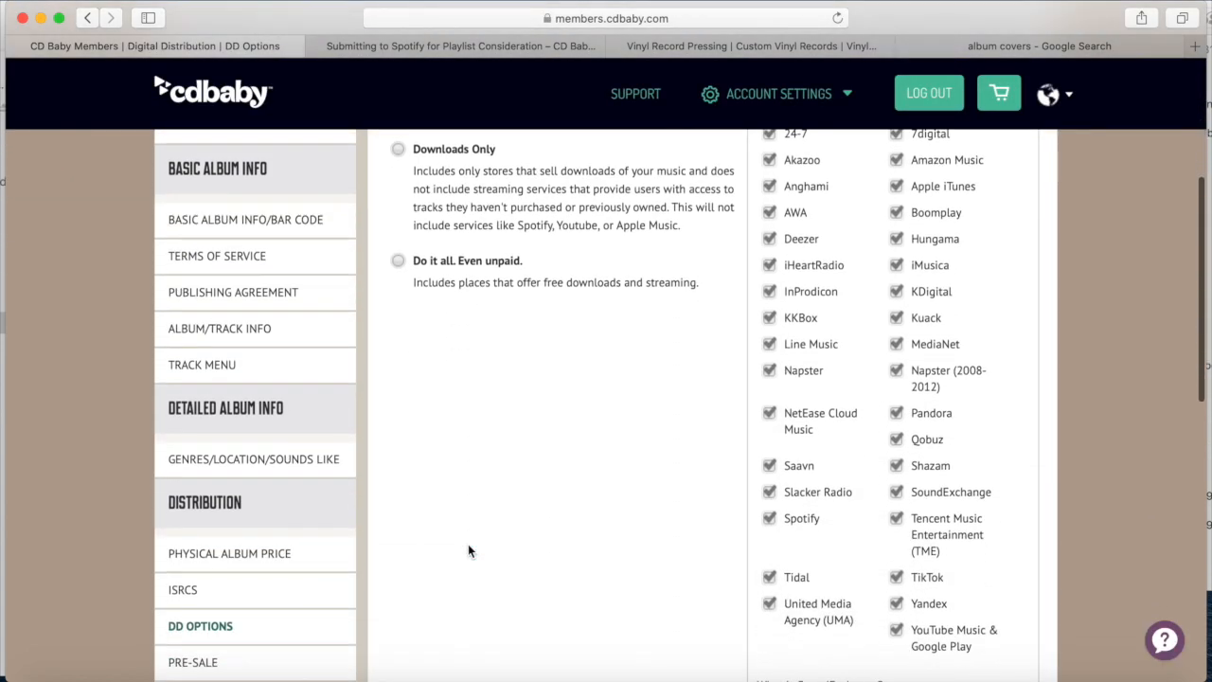
scroll(467, 544, down, 2)
scroll(468, 544, up, 4)
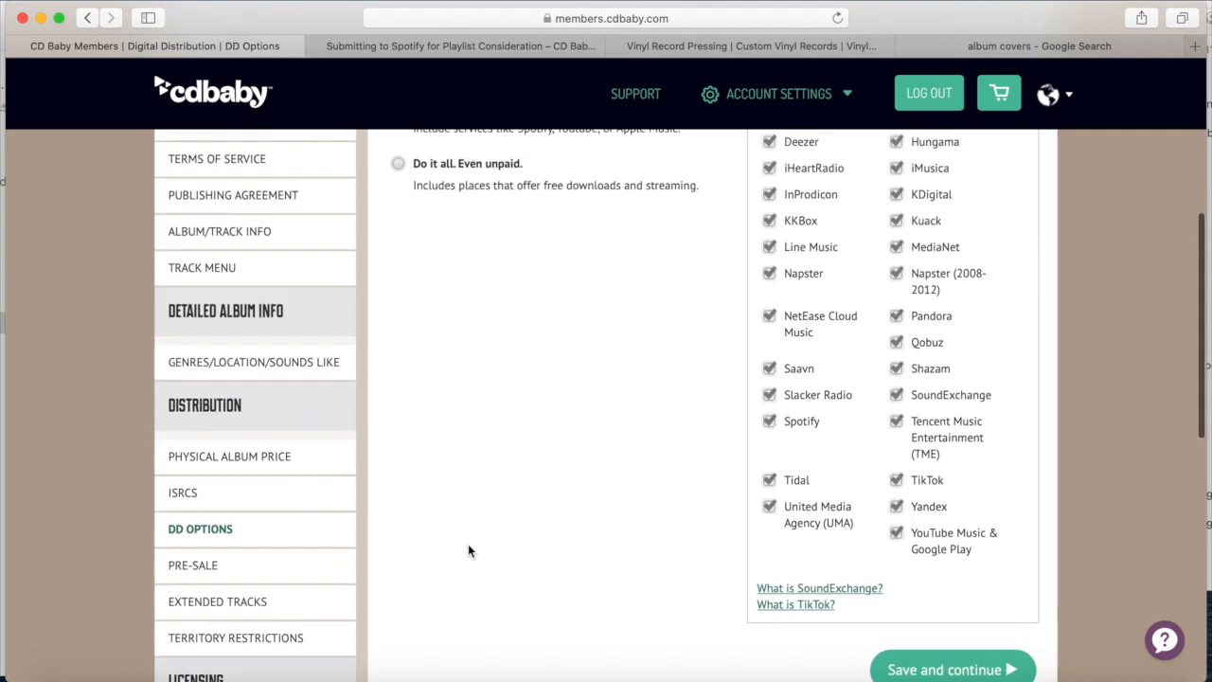
scroll(468, 549, up, 2)
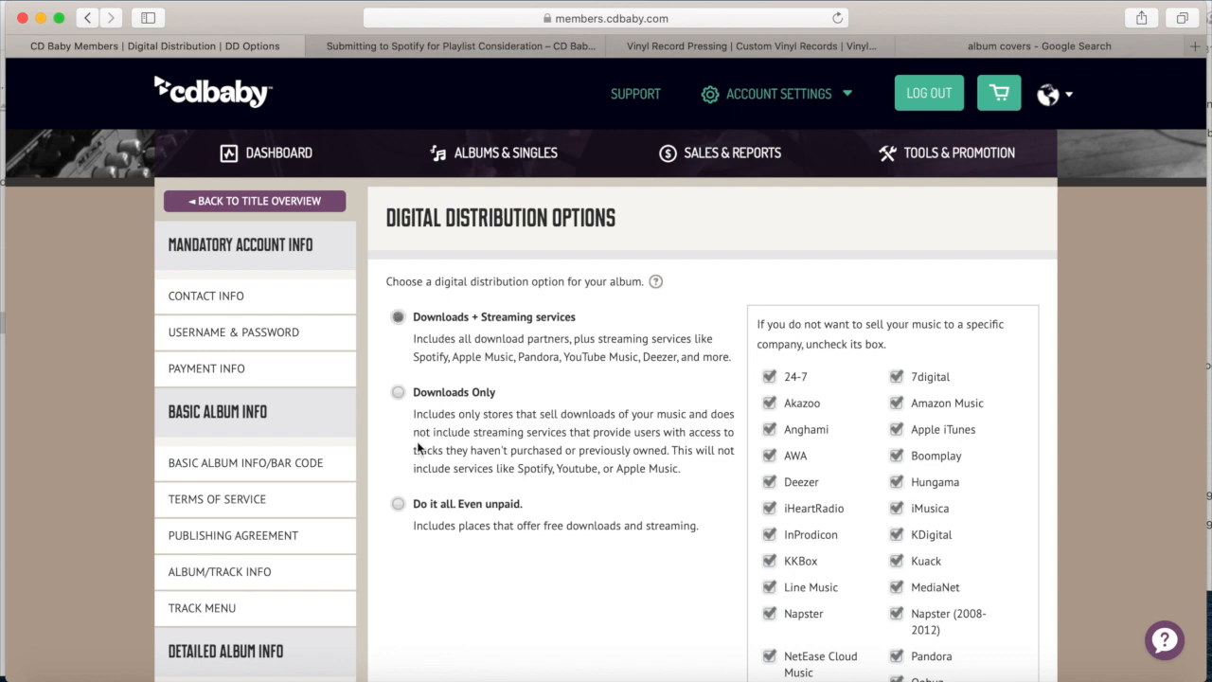
scroll(405, 507, down, 2)
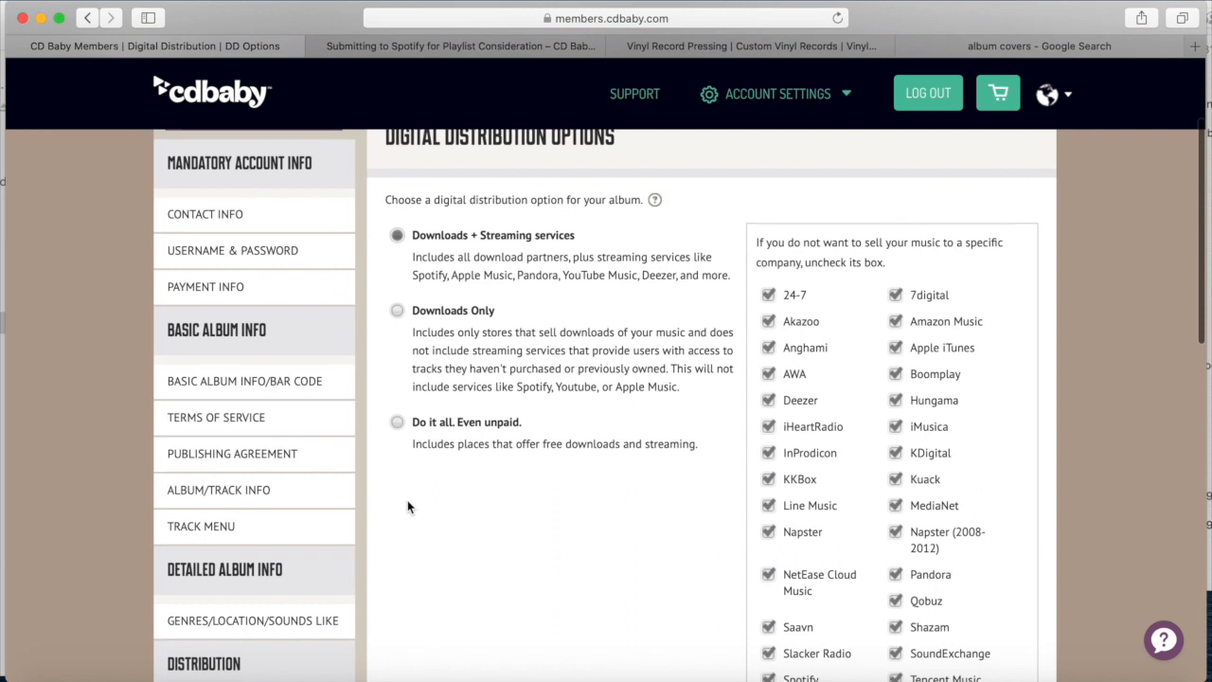
scroll(407, 507, down, 1)
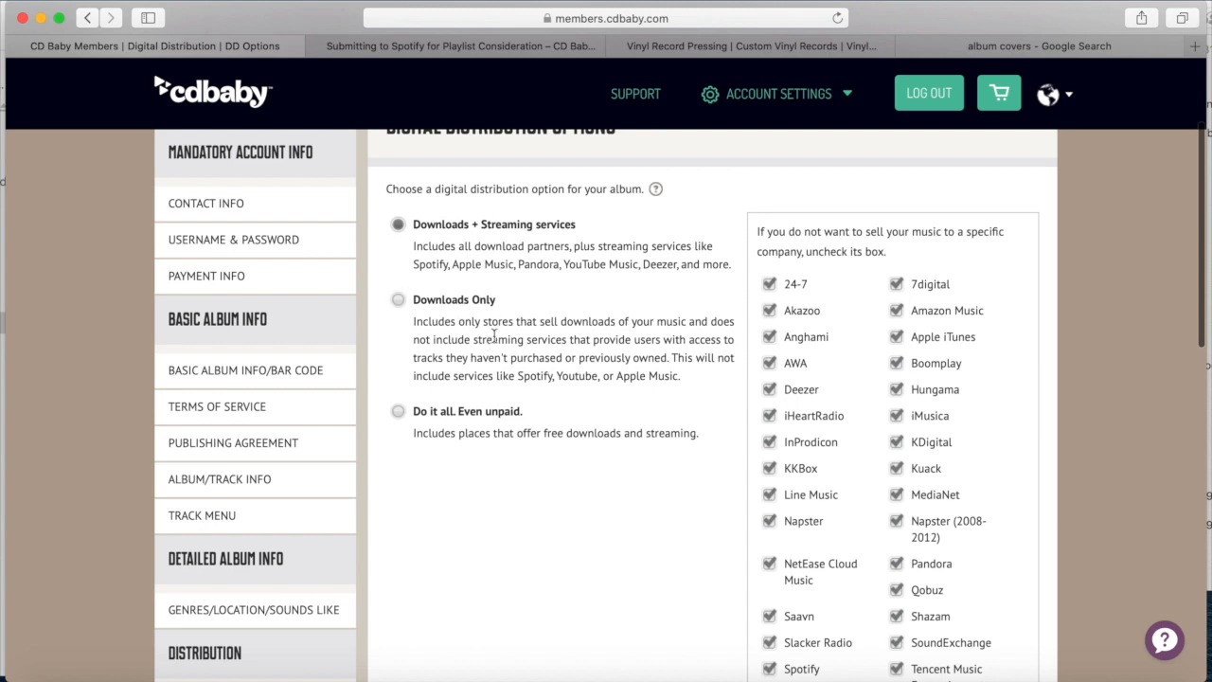
click(398, 300)
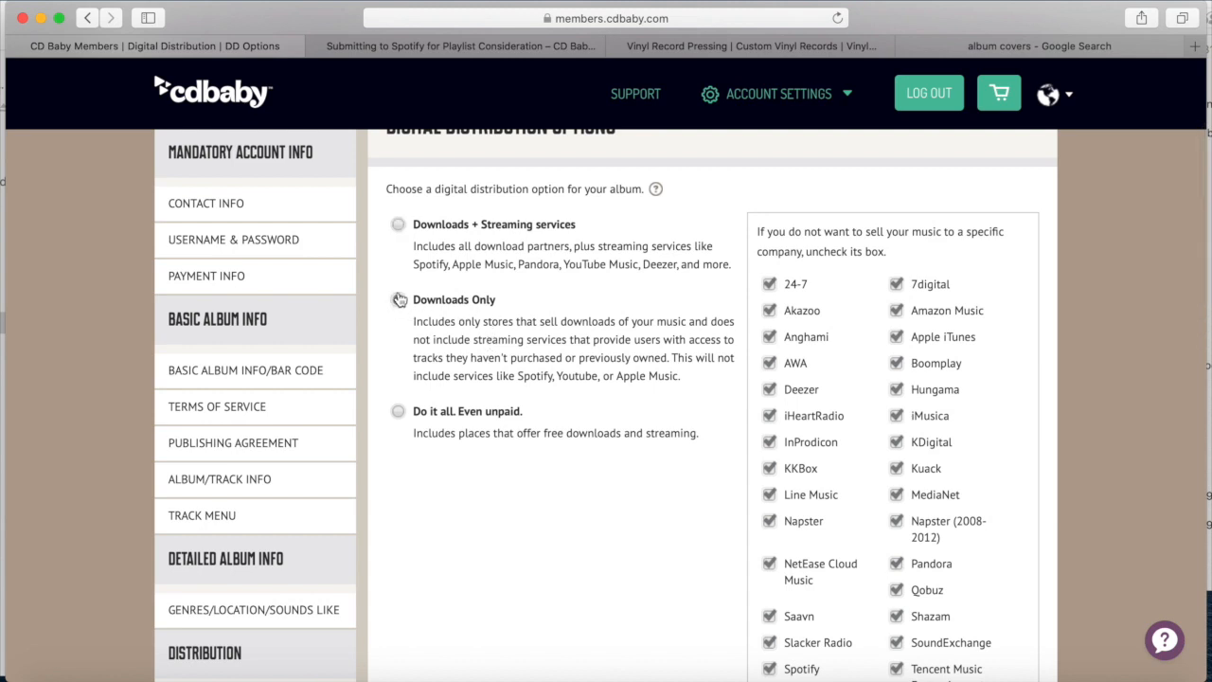
click(397, 224)
scroll(481, 431, down, 5)
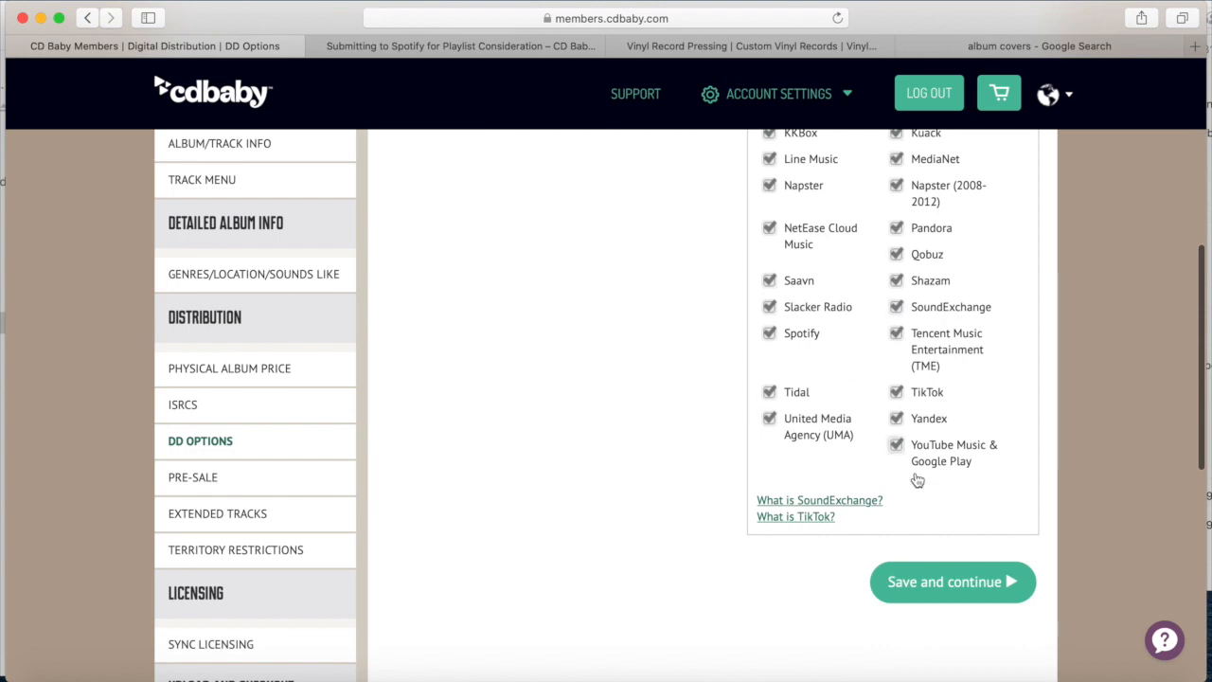
scroll(876, 454, up, 5)
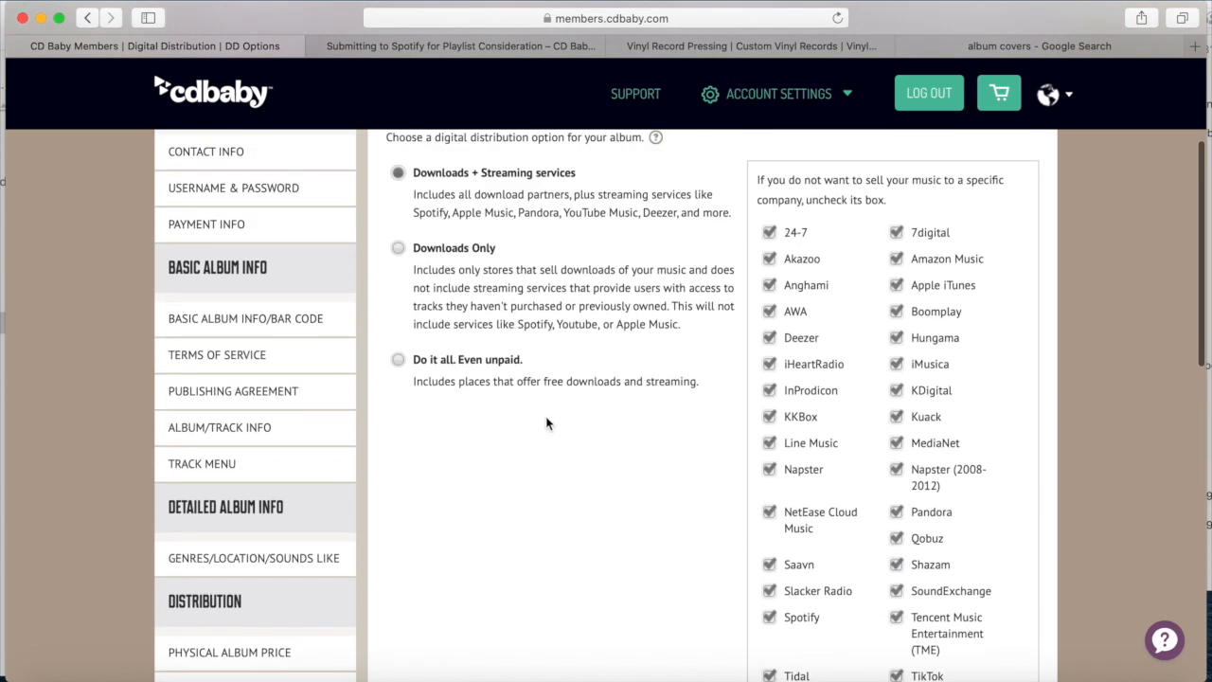
click(399, 359)
scroll(570, 251, down, 2)
Return to Downloads + Streaming and untick 24-7, 7digital, AWA, Anghami, Akazoo, Yandex, Slacker, Saavn, NetEase, Qobuz
scroll(570, 245, up, 2)
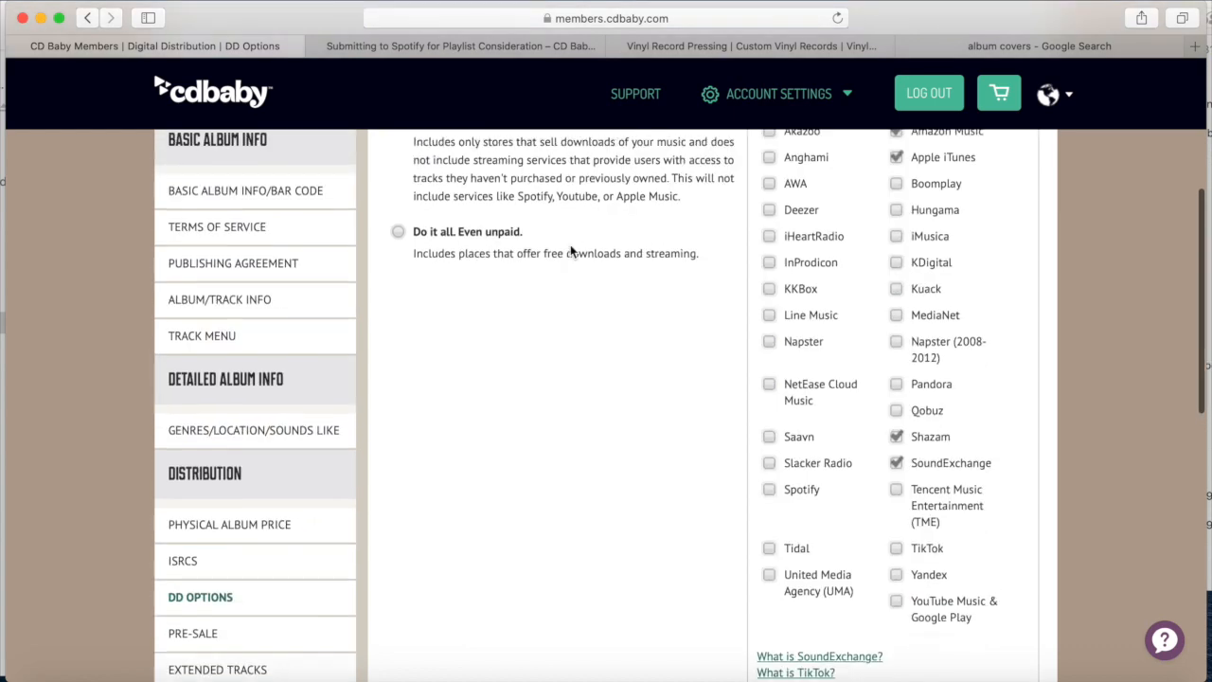
scroll(570, 244, up, 1)
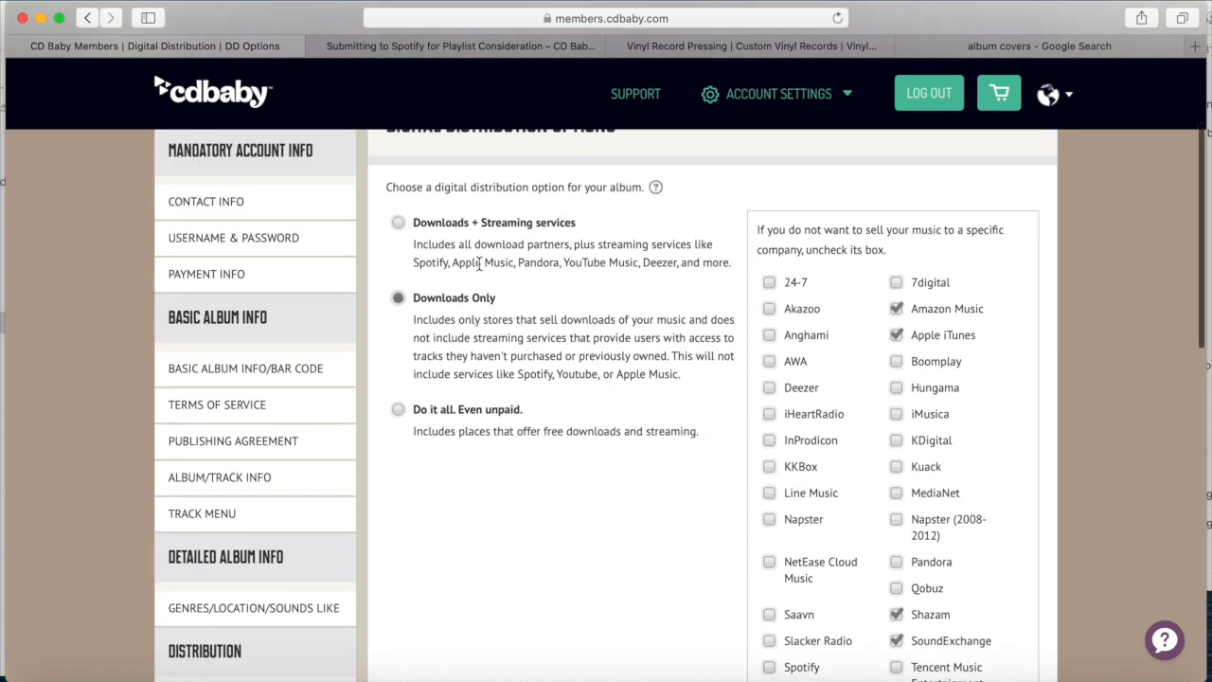
click(398, 225)
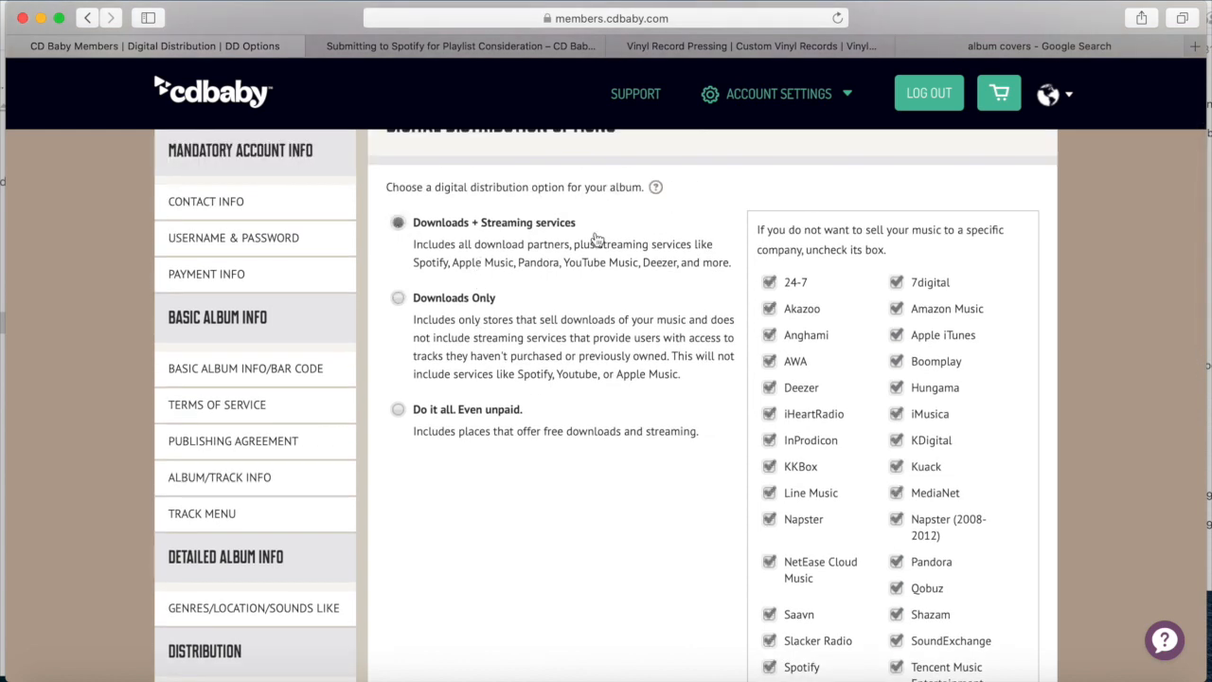
scroll(596, 239, down, 1)
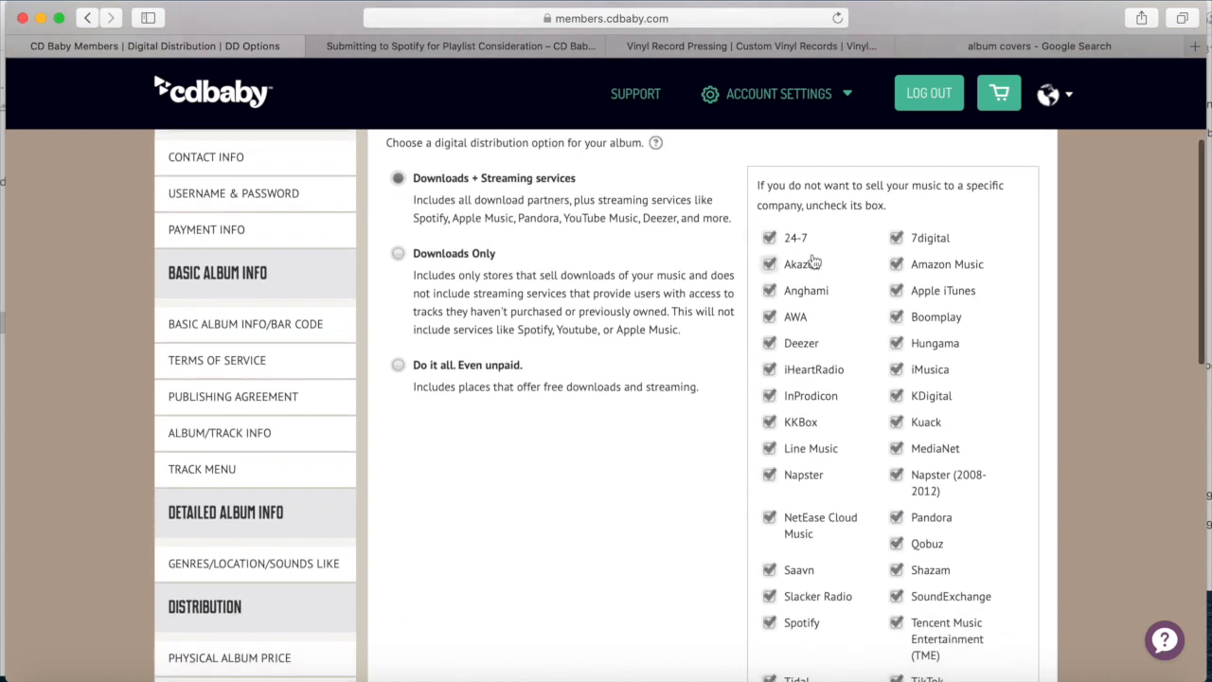
click(769, 314)
click(769, 288)
click(769, 262)
click(769, 236)
click(895, 236)
scroll(911, 287, down, 3)
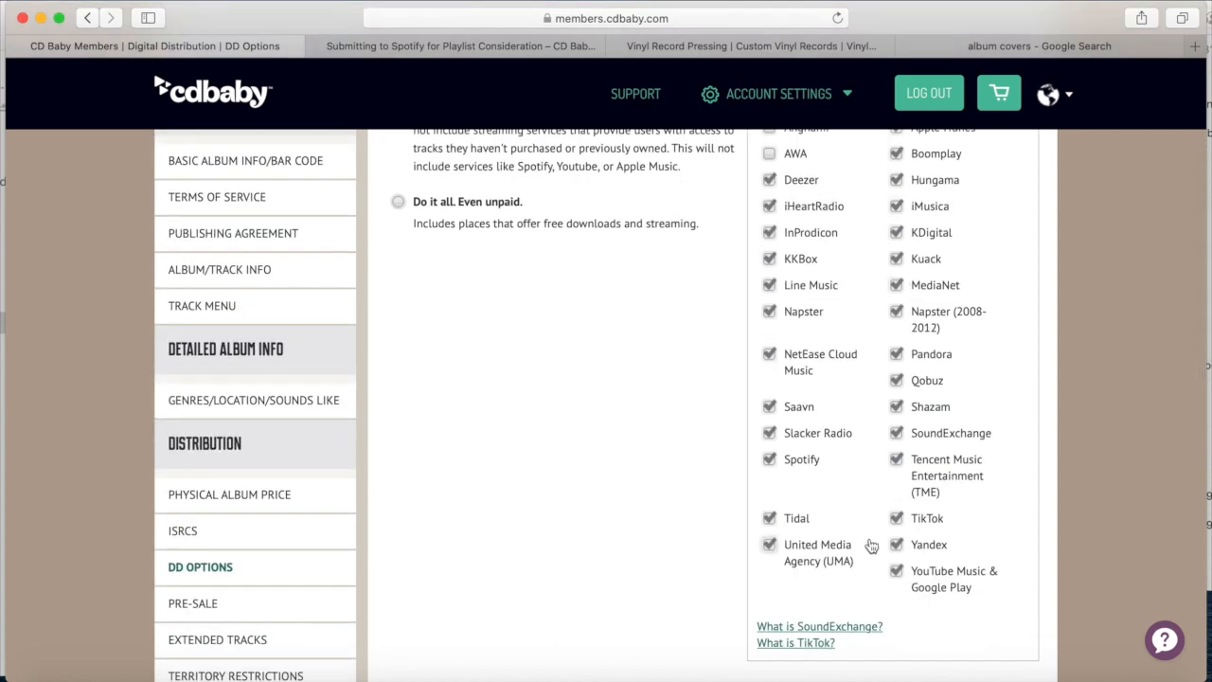
click(897, 545)
click(769, 433)
click(769, 407)
click(769, 354)
click(896, 380)
Untick Napster, MediaNet, Kuack, Line Music, KKBox, InProdicon, iMusica and Boomplay
scroll(846, 303, up, 2)
scroll(846, 303, down, 2)
click(768, 311)
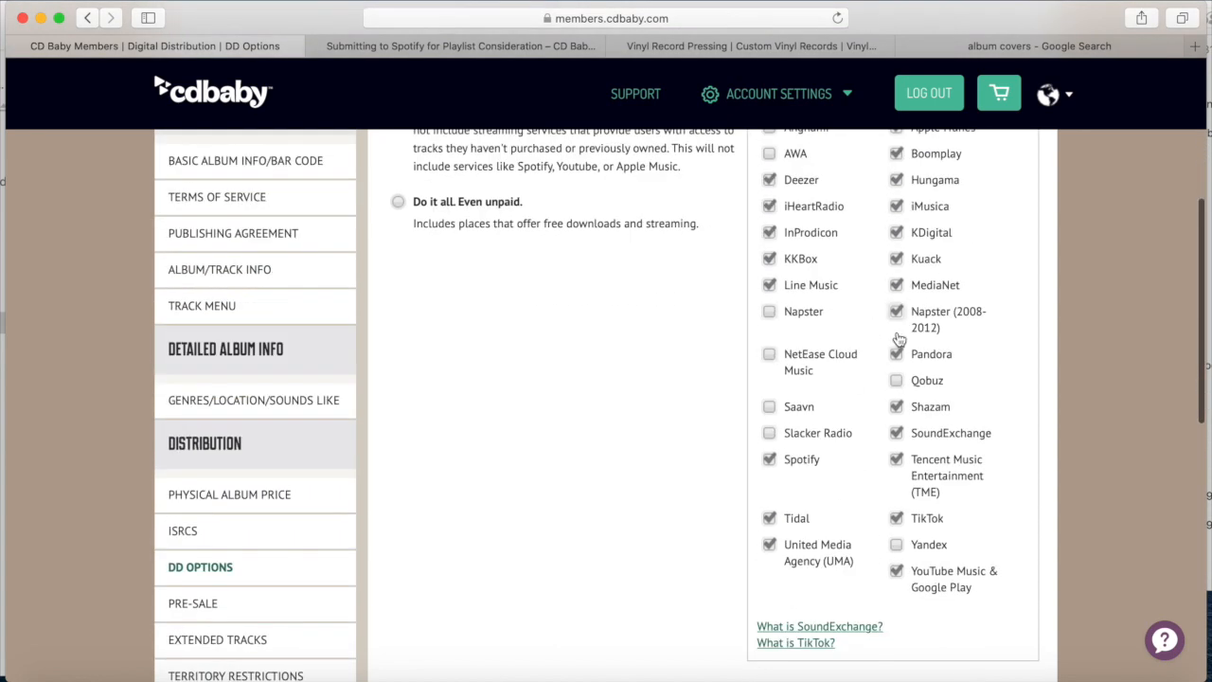
click(896, 285)
click(896, 258)
click(769, 285)
click(769, 259)
click(769, 233)
scroll(858, 227, up, 2)
click(896, 315)
click(895, 264)
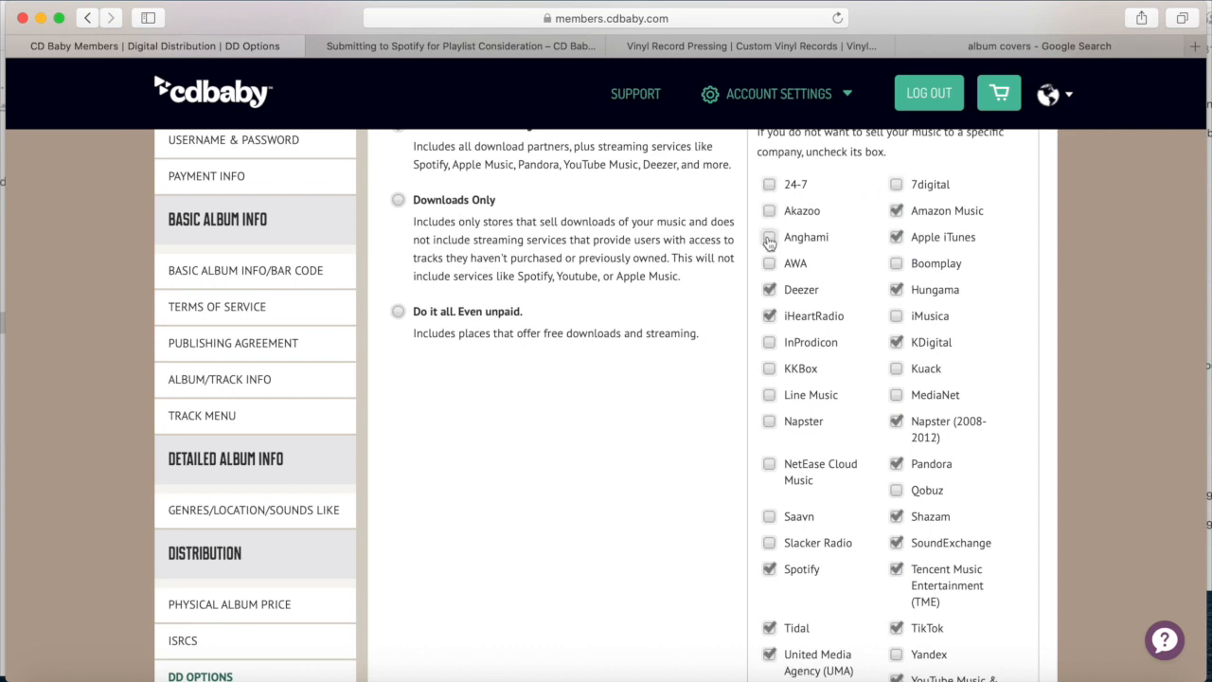
Restore Napster, drop Napster (2008-2012), and review the final store selection
scroll(827, 268, down, 2)
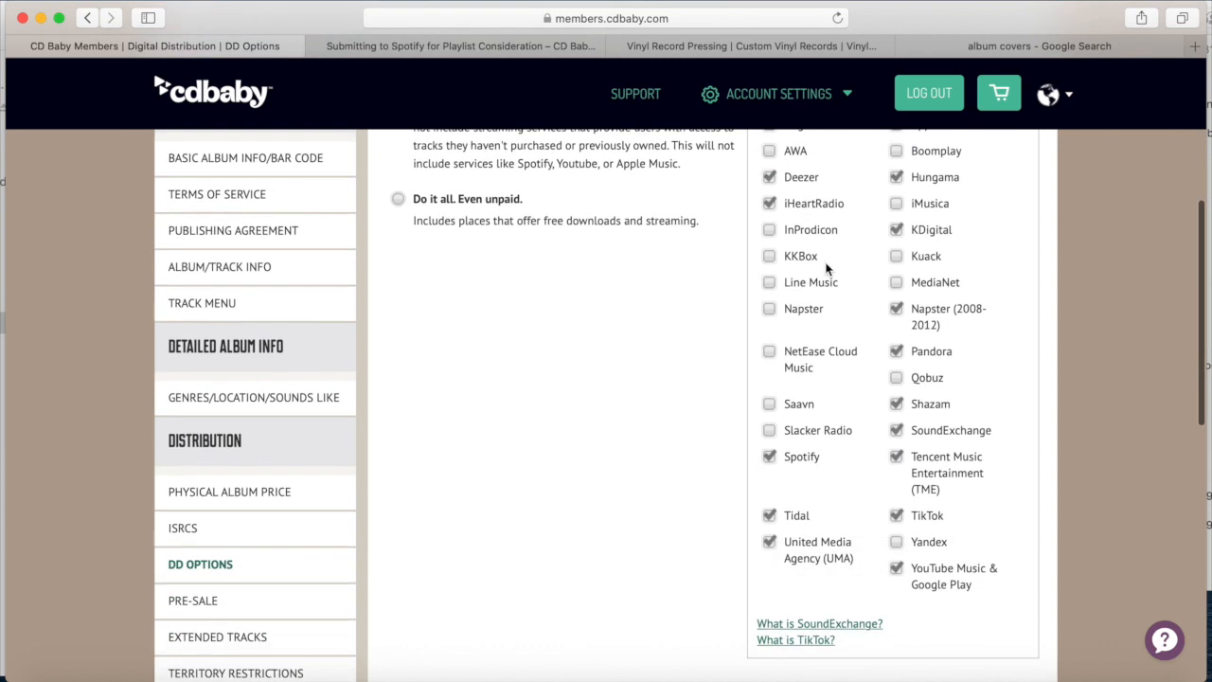
click(769, 308)
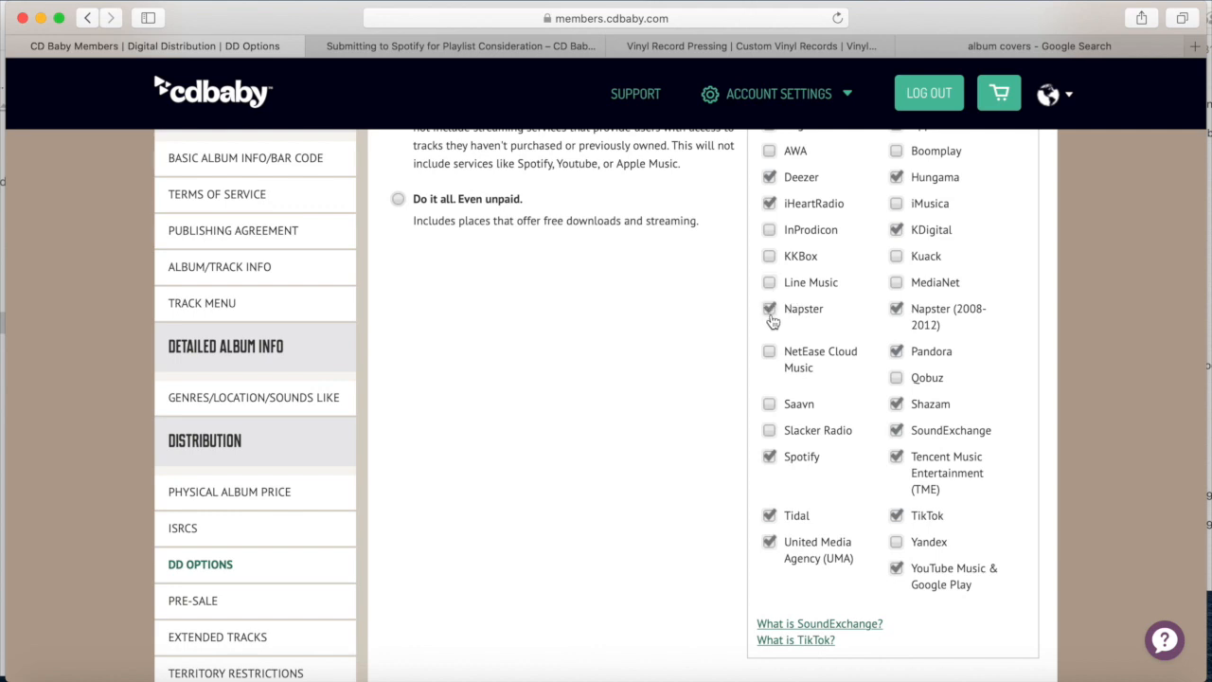
click(896, 310)
scroll(937, 362, up, 2)
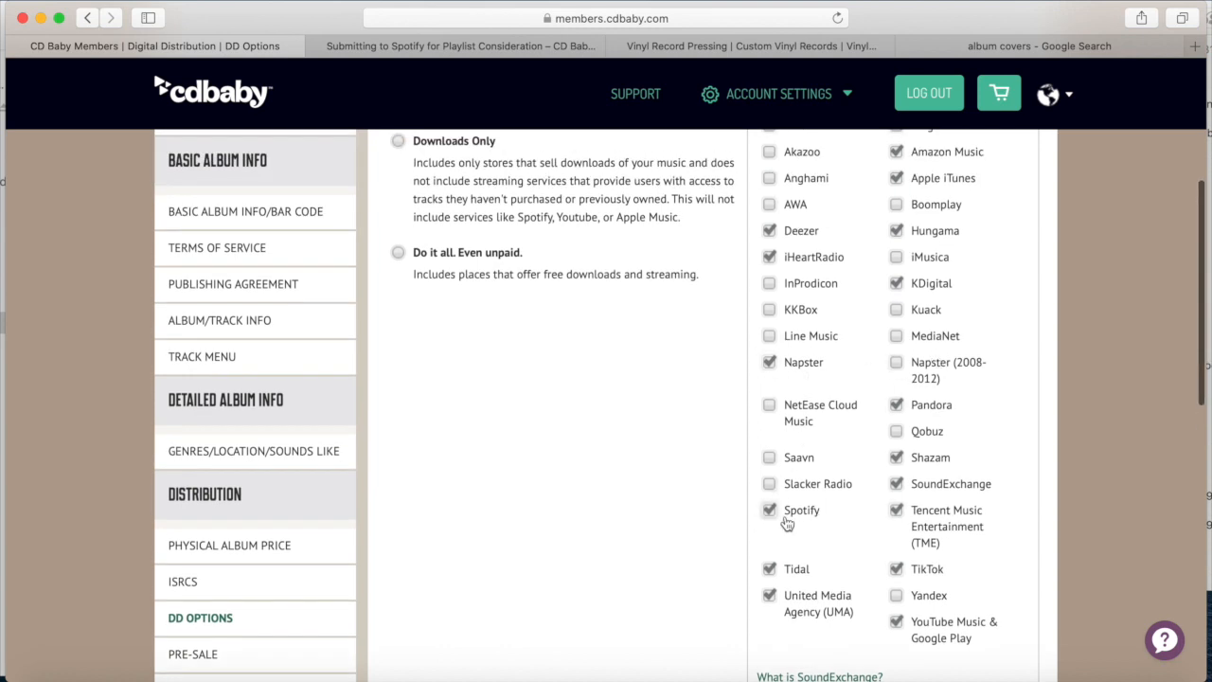
scroll(876, 455, up, 4)
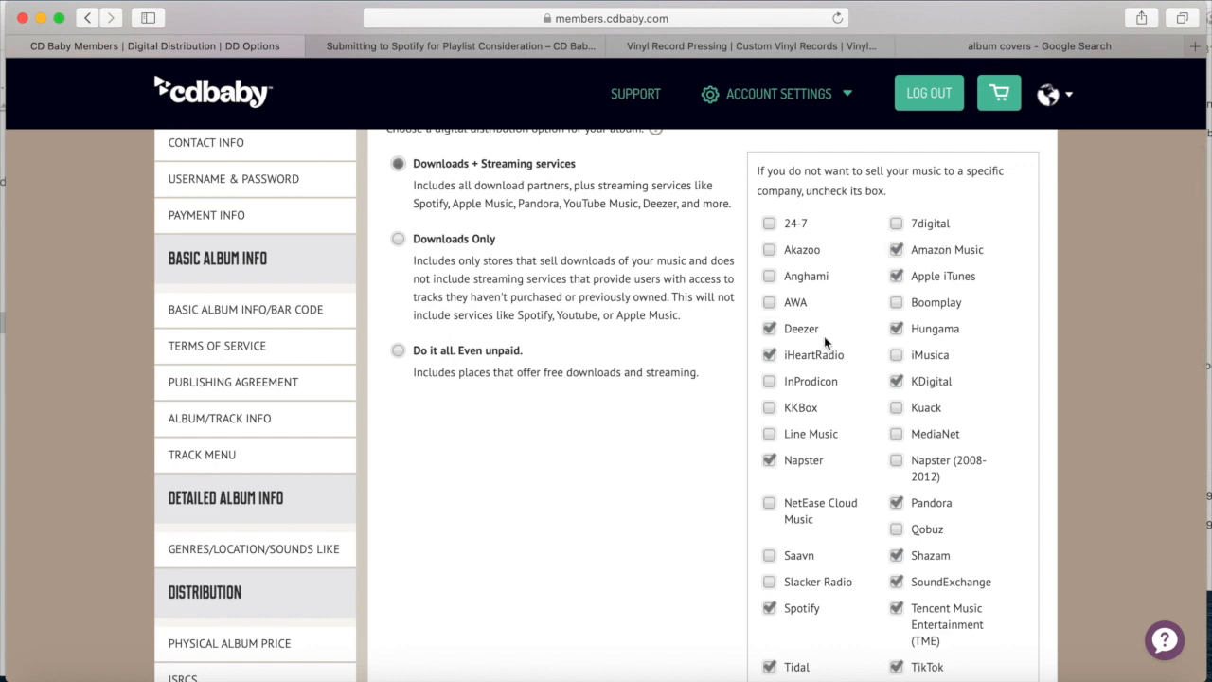
scroll(824, 338, down, 4)
scroll(824, 343, down, 10)
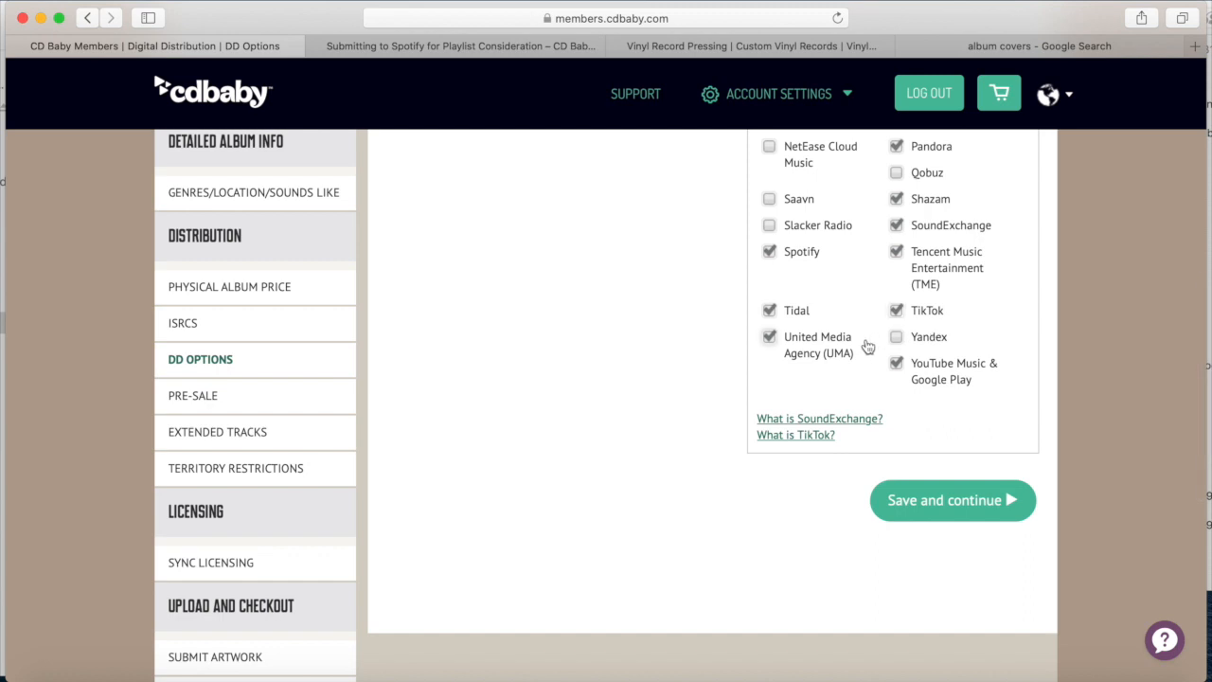
scroll(867, 347, up, 12)
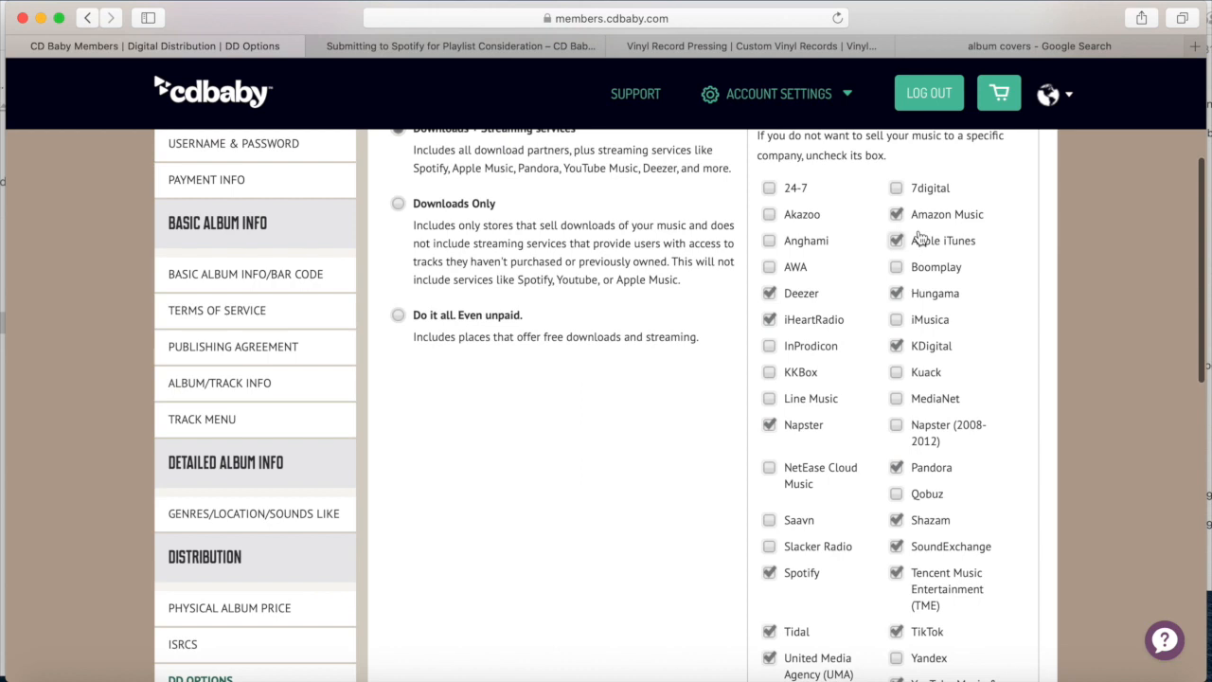
scroll(829, 301, down, 2)
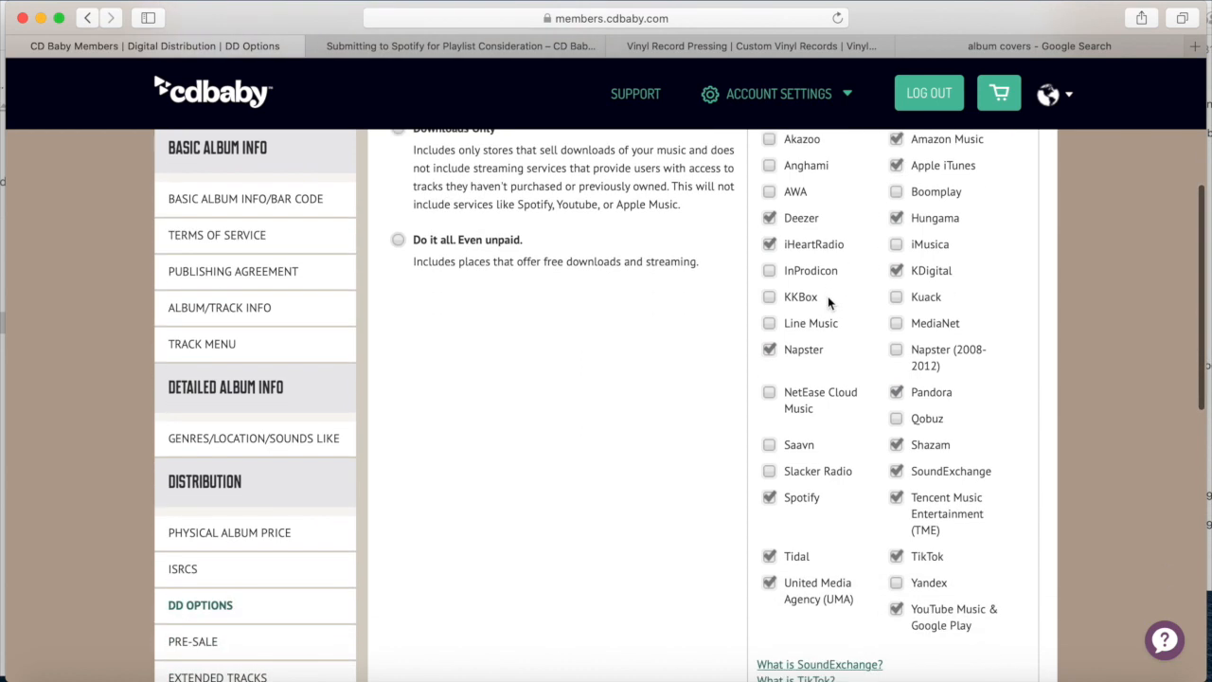
scroll(828, 297, down, 15)
Save the store choices, dismiss the low battery alert, and open the artist's Partner Artist ID options
click(919, 238)
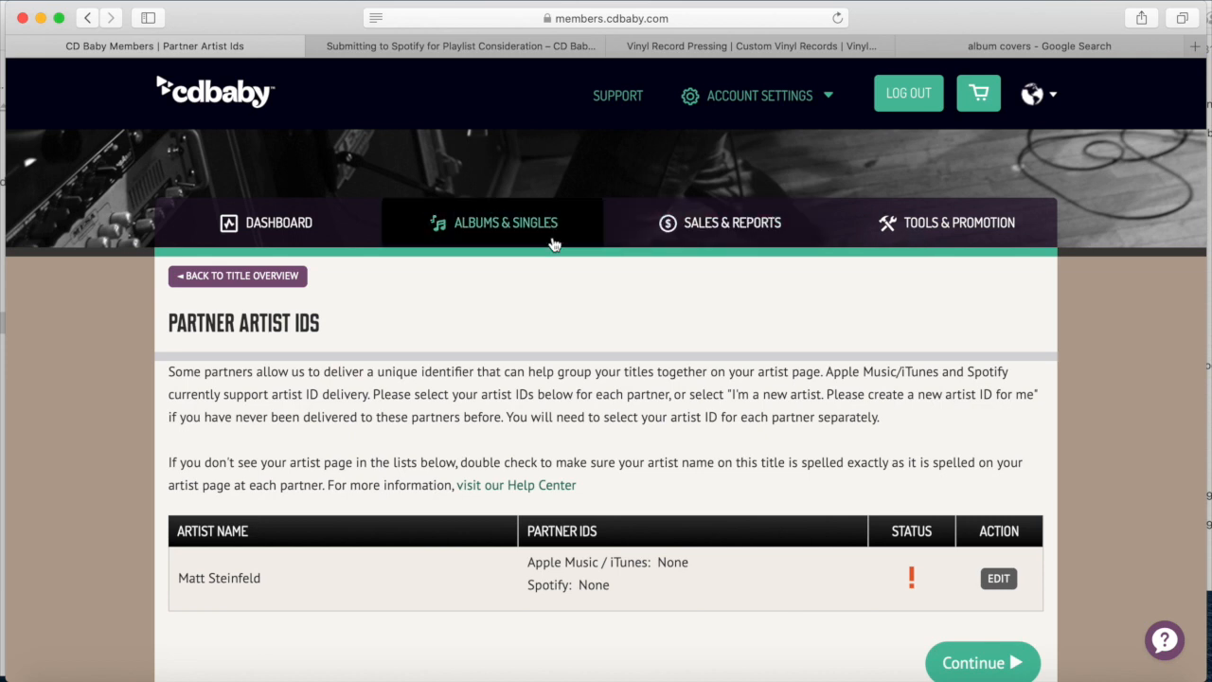
scroll(552, 238, down, 4)
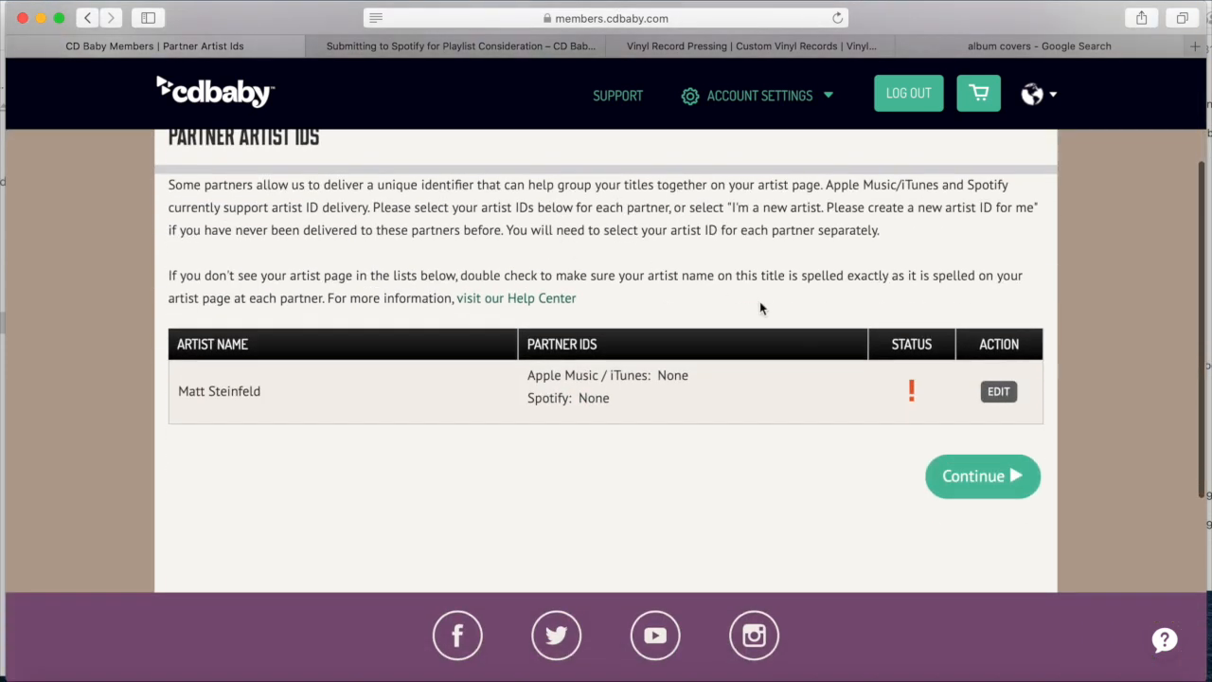
scroll(552, 239, up, 2)
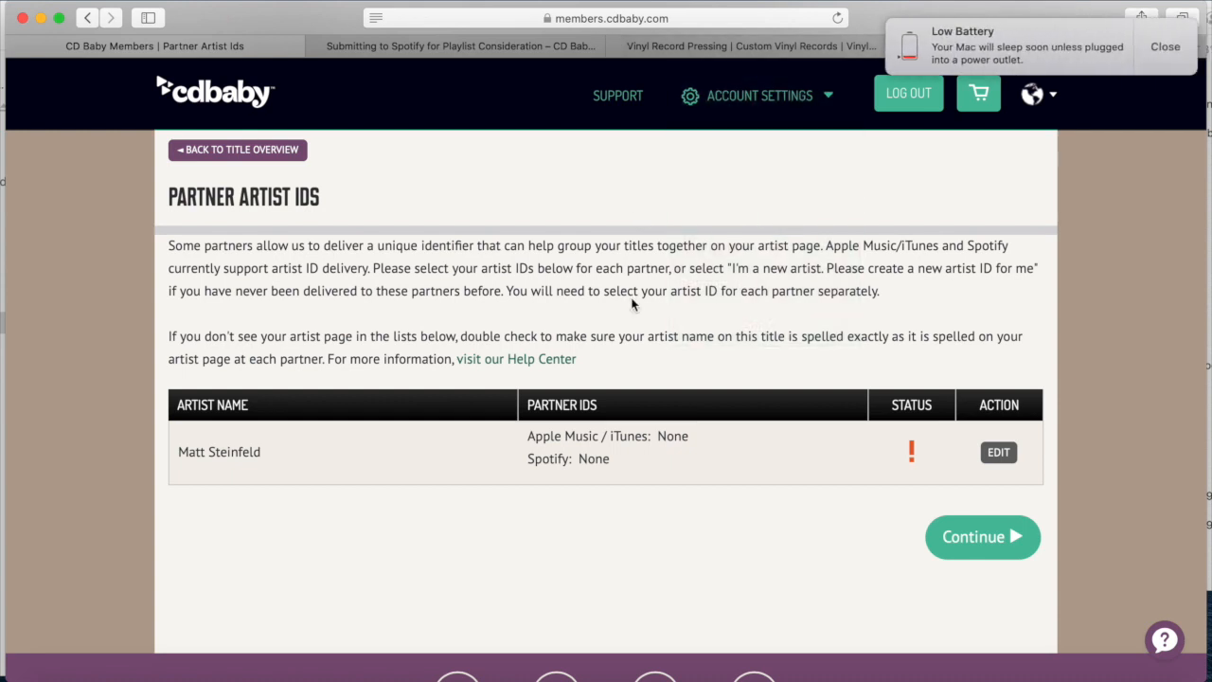
click(1166, 46)
click(998, 452)
scroll(694, 376, down, 4)
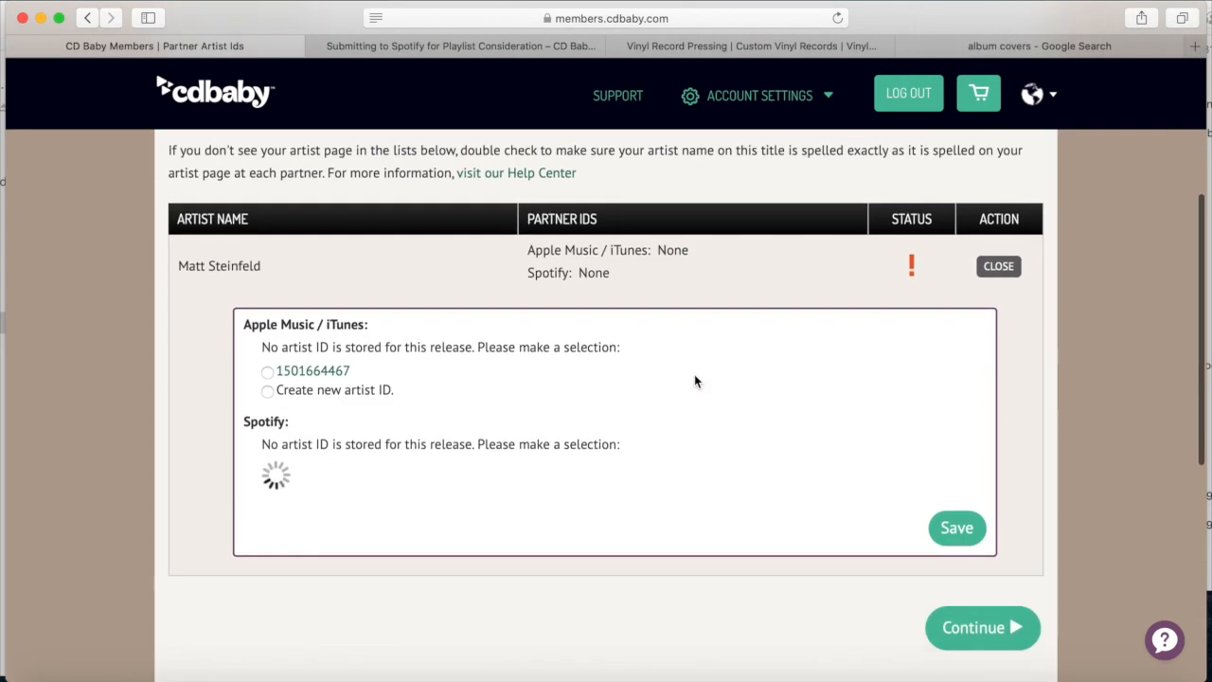
scroll(469, 408, up, 3)
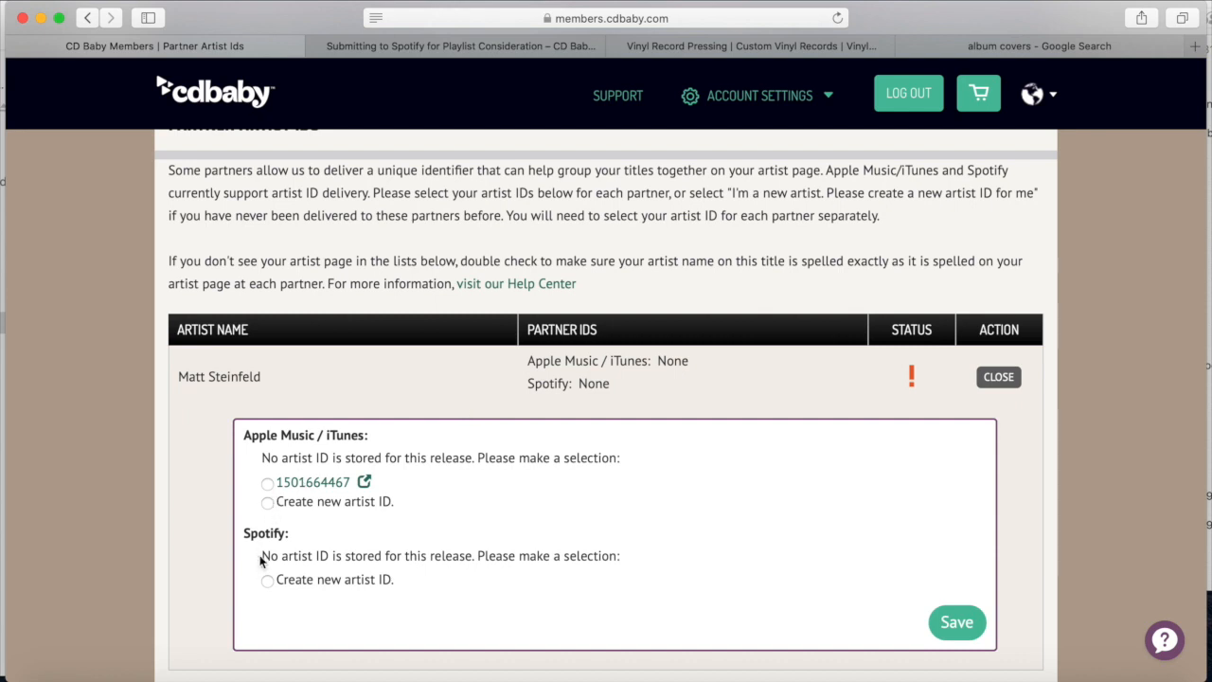
Check the artist's Apple Music page, then request a new Spotify artist ID, save, and continue
click(364, 483)
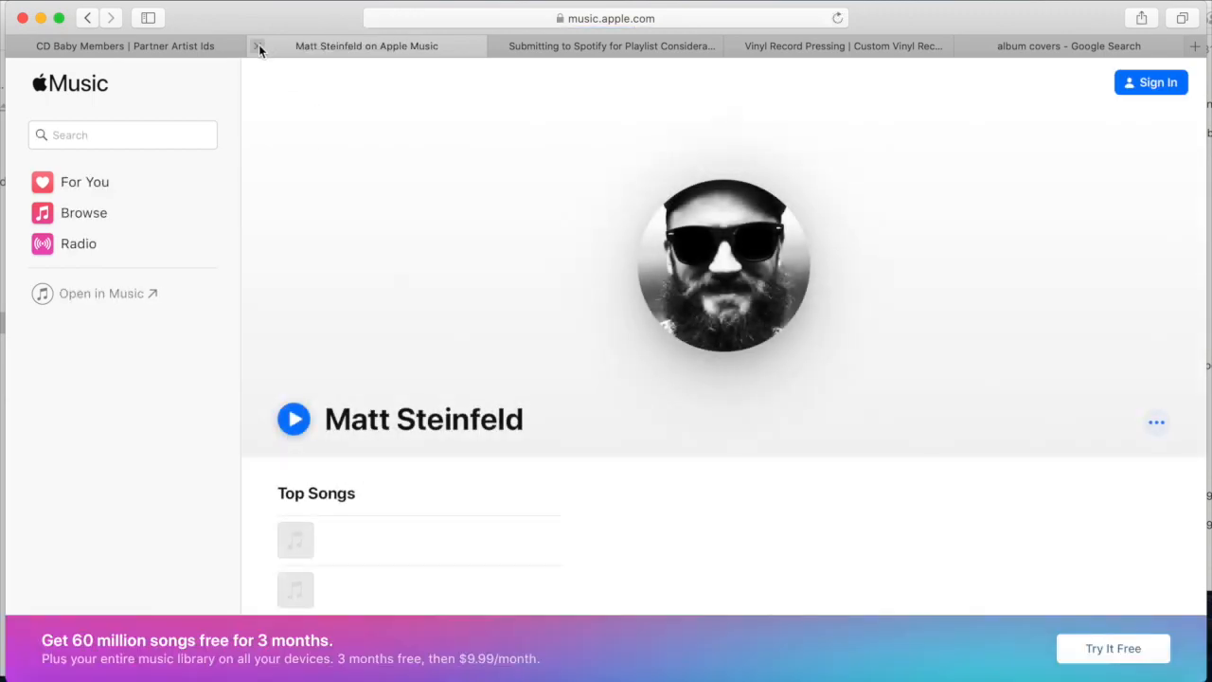
click(258, 45)
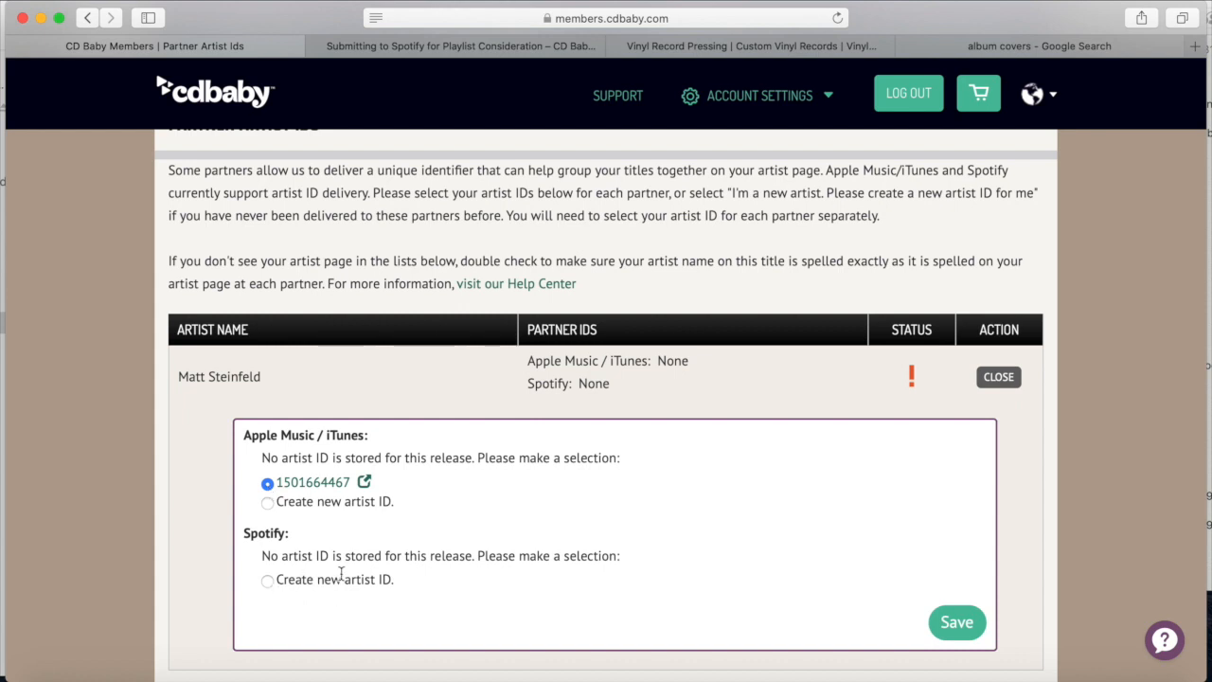
click(268, 581)
click(957, 622)
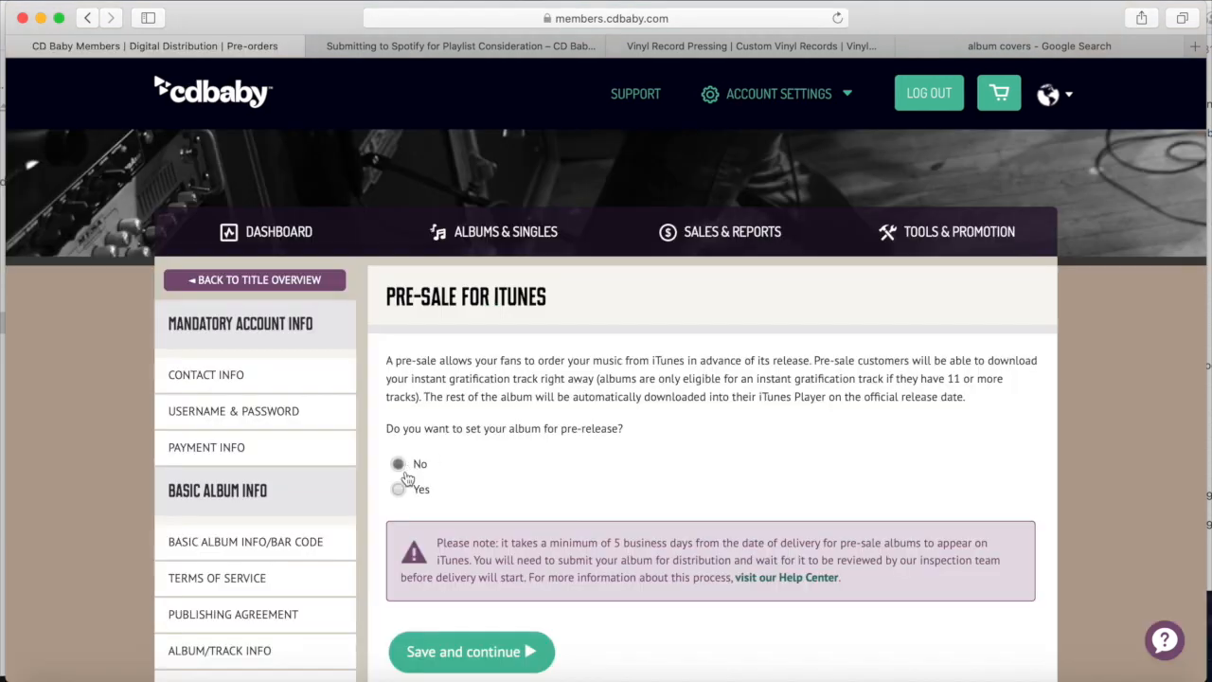
click(400, 490)
scroll(402, 500, down, 1)
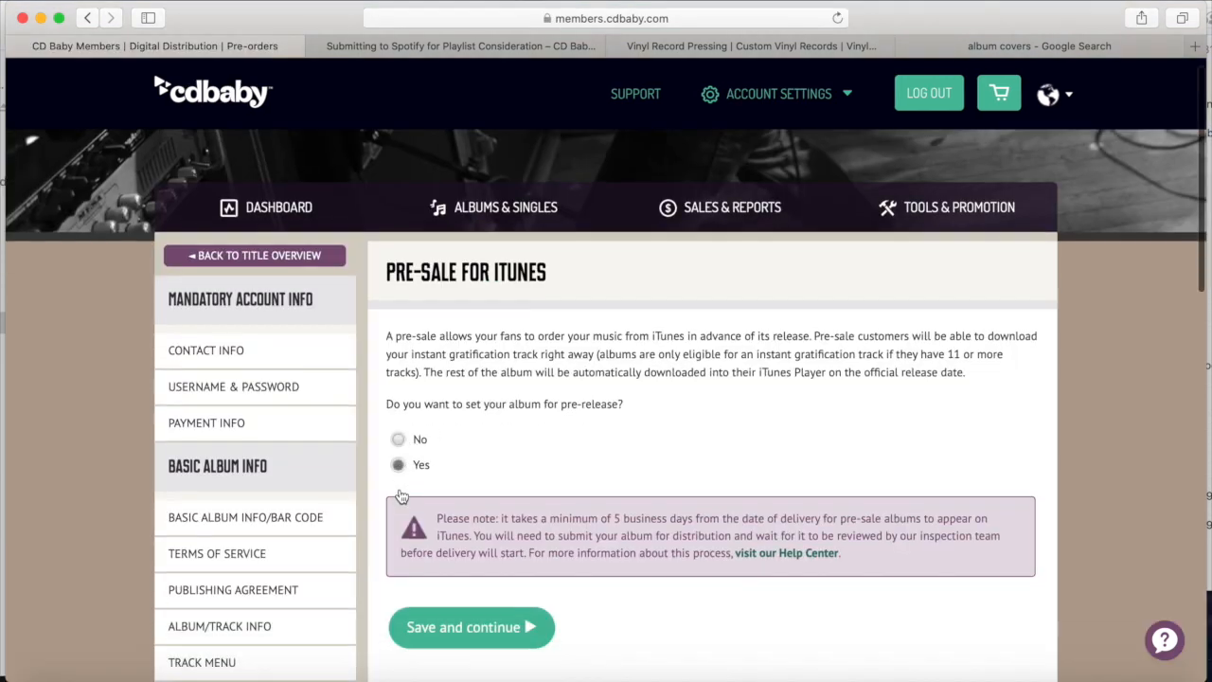
Set the iTunes pre-sale date to 05/08/2020 with '12. Perfect Storm' as instant track, and save
scroll(402, 497, down, 2)
scroll(401, 496, up, 3)
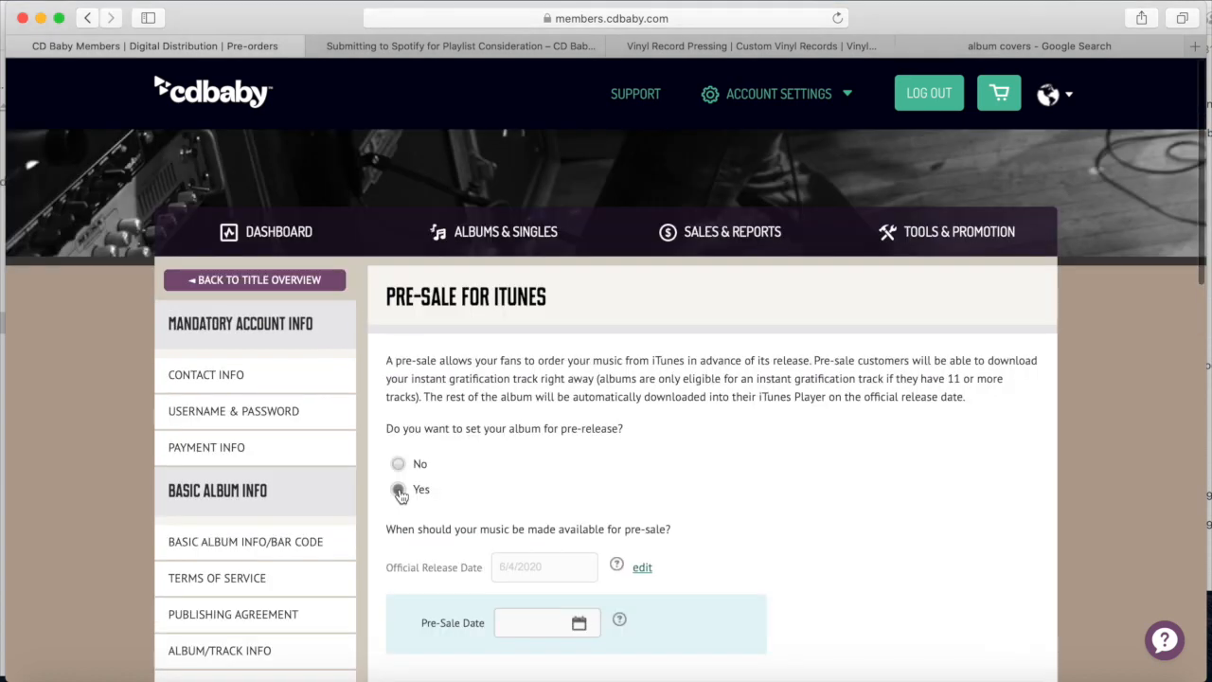
scroll(399, 494, down, 2)
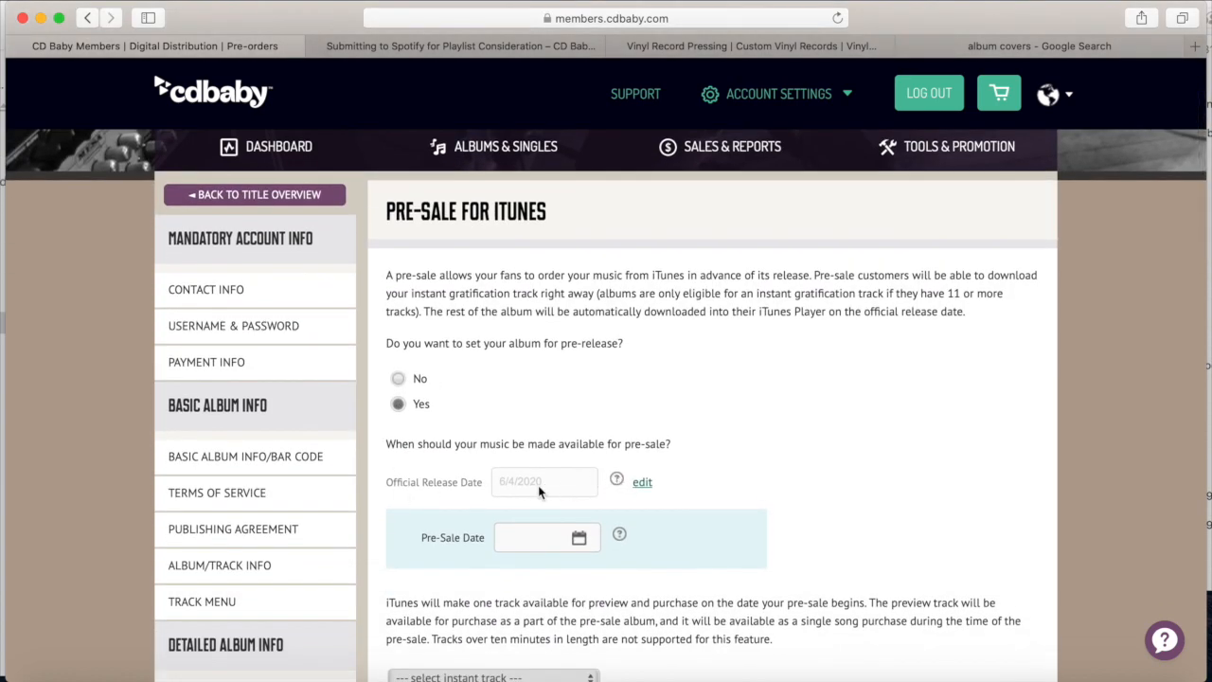
click(643, 485)
scroll(643, 485, down, 3)
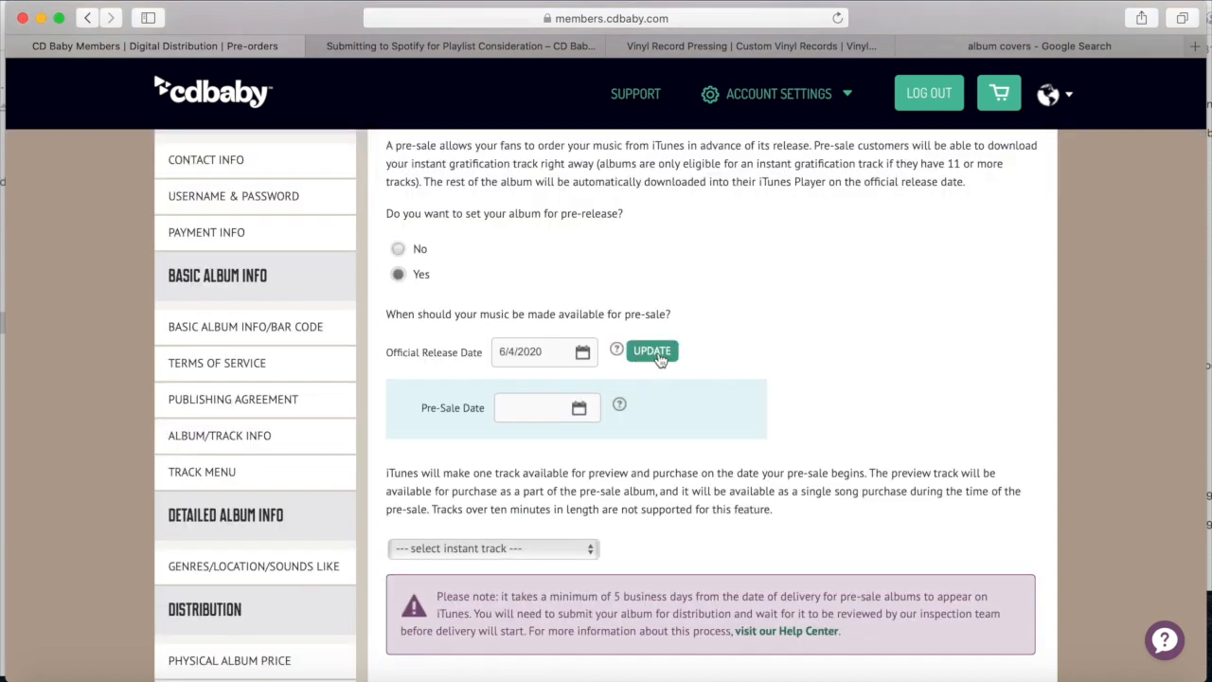
click(540, 407)
click(672, 522)
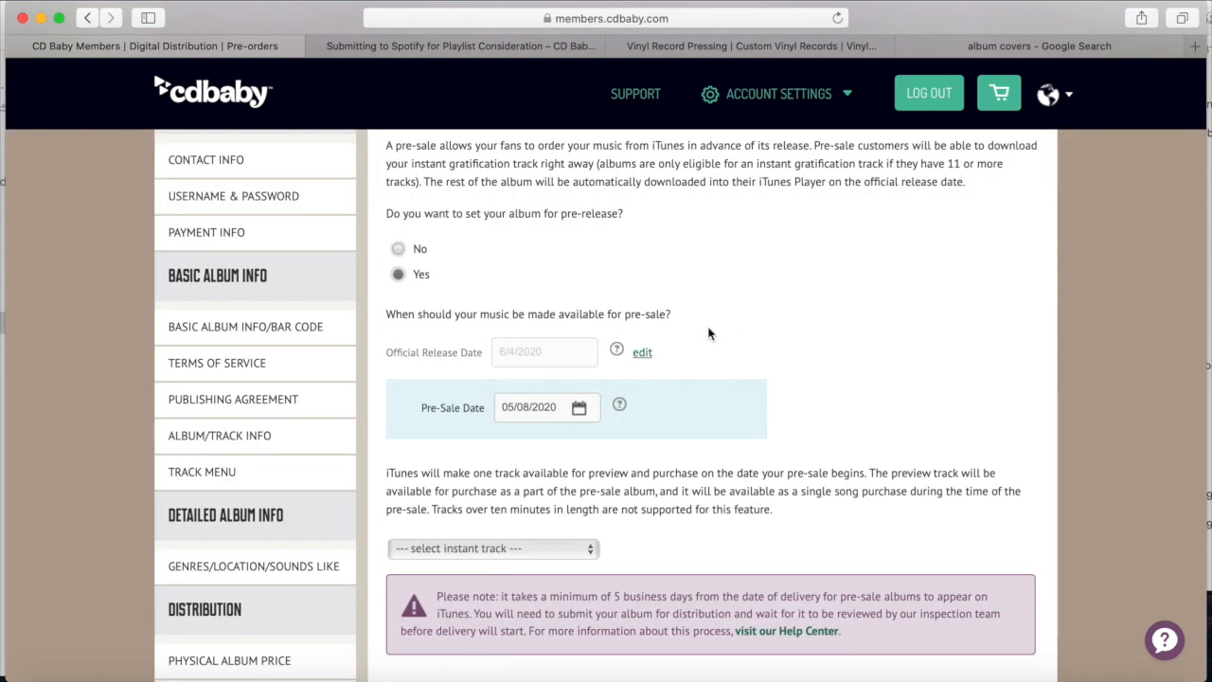
scroll(709, 333, down, 2)
click(492, 453)
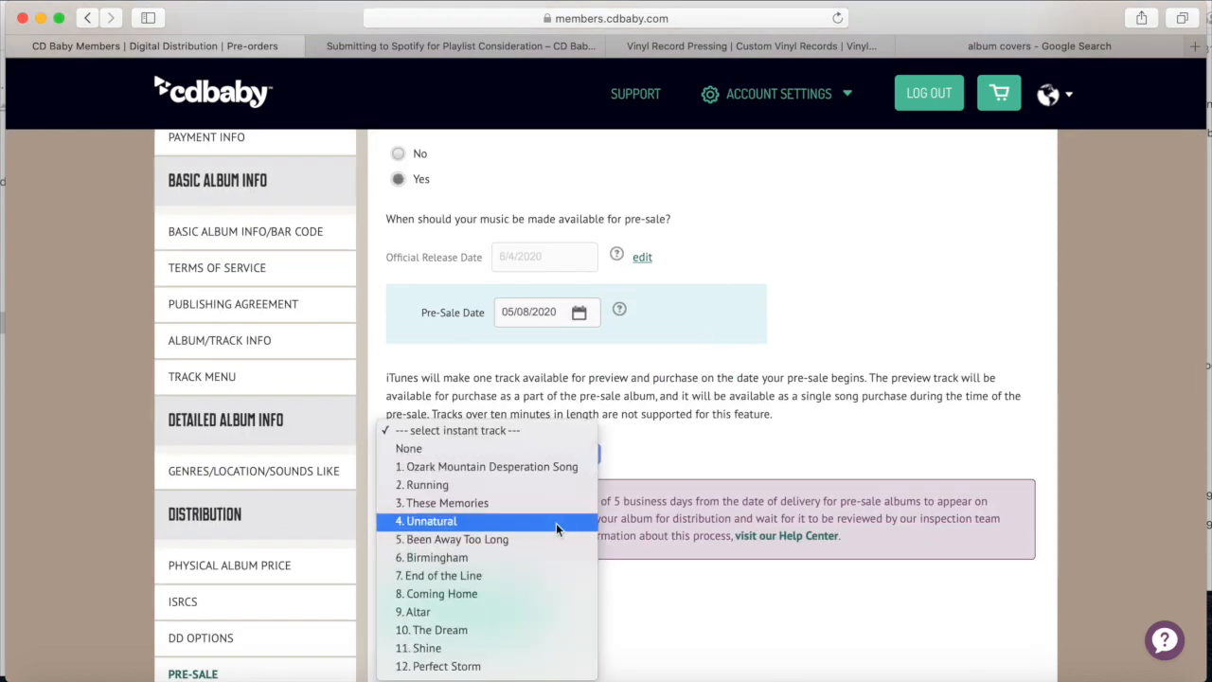
click(445, 663)
scroll(520, 498, down, 3)
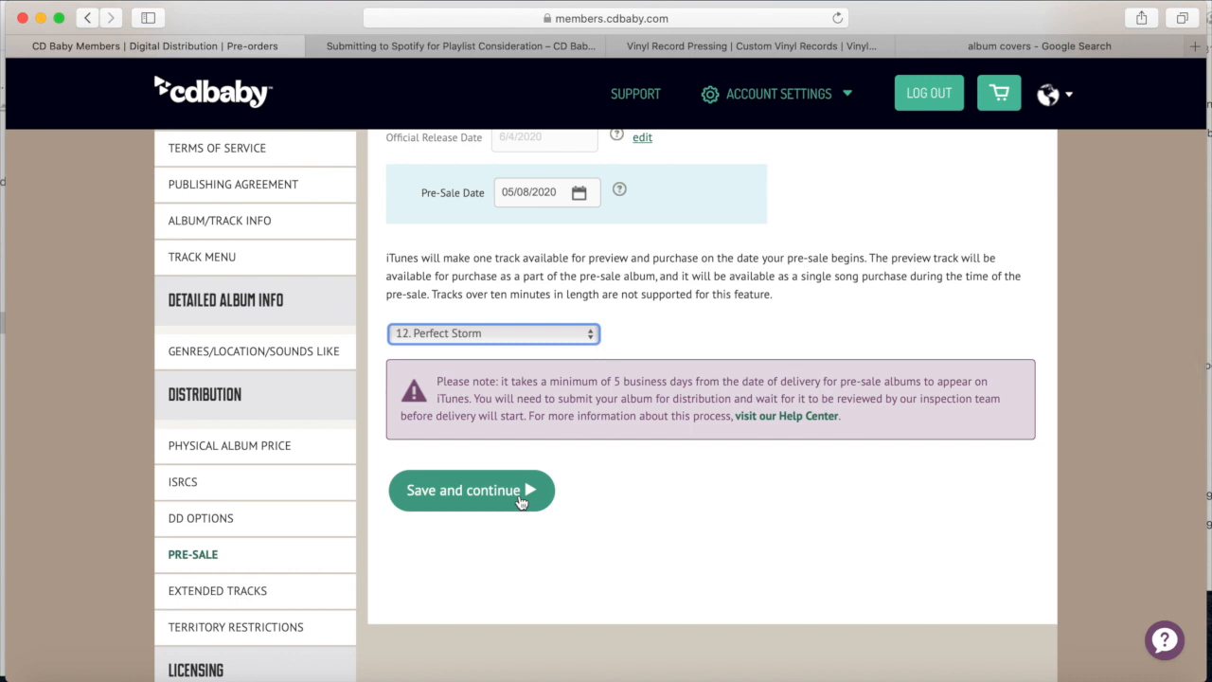
click(519, 494)
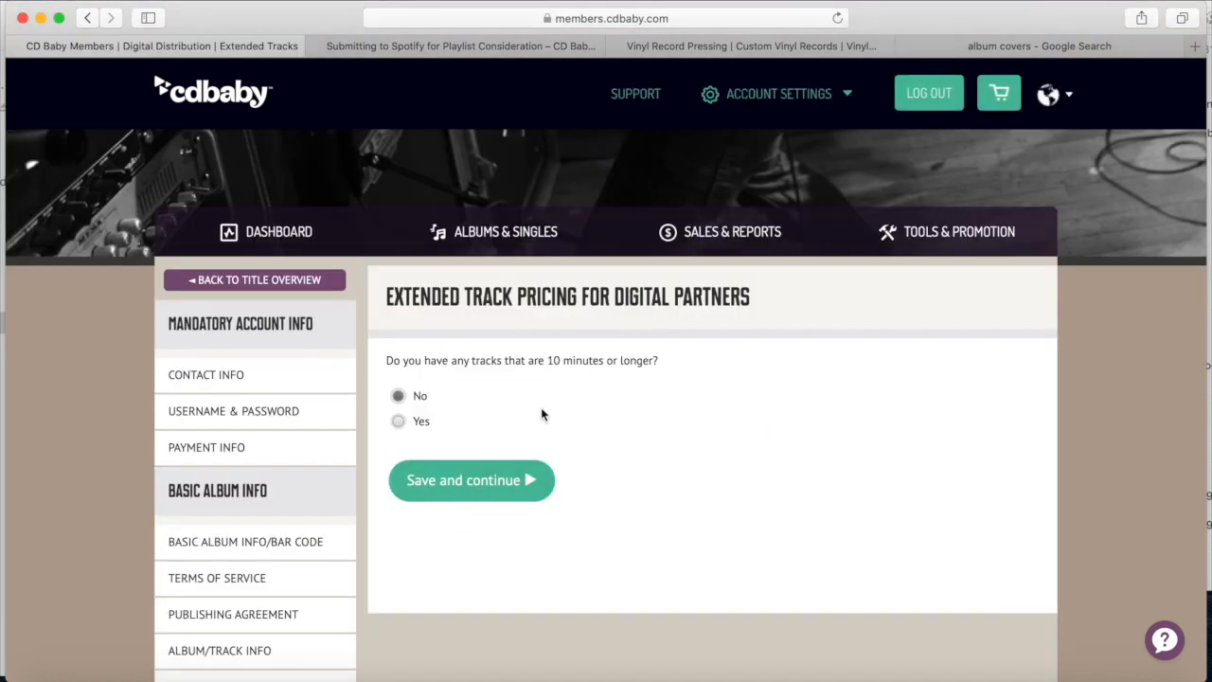
Confirm no tracks run 10 minutes or longer and keep sales in all territories/countries
click(463, 483)
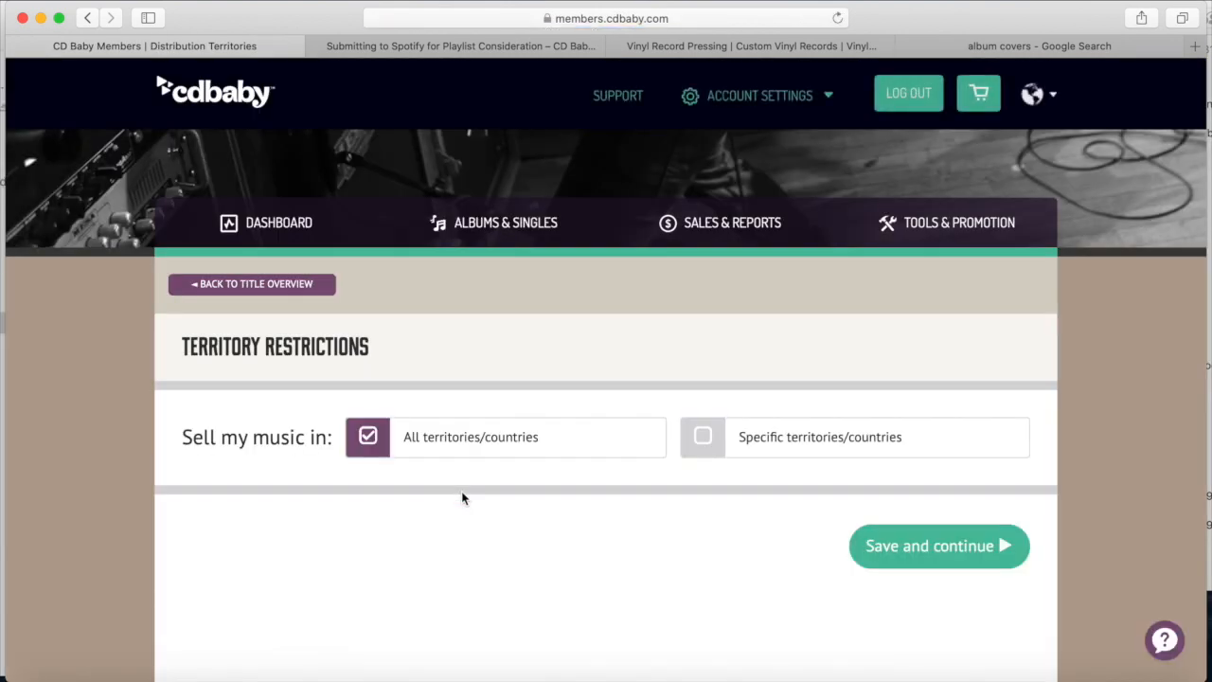
scroll(462, 492, down, 3)
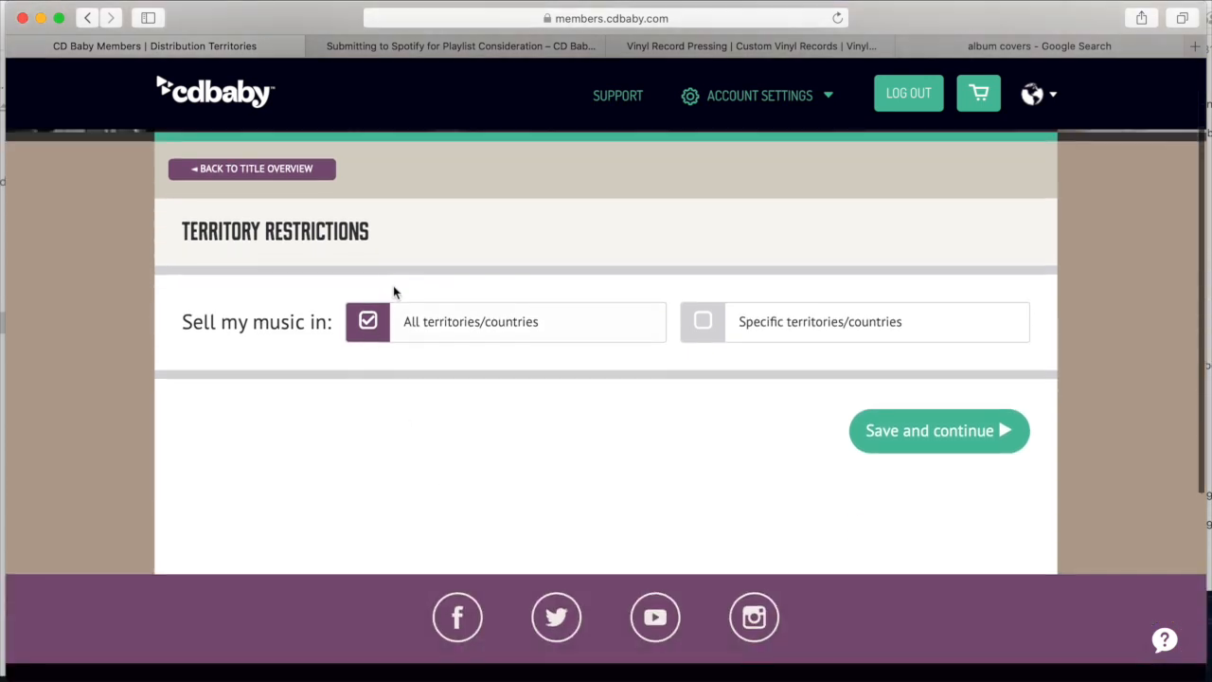
click(919, 432)
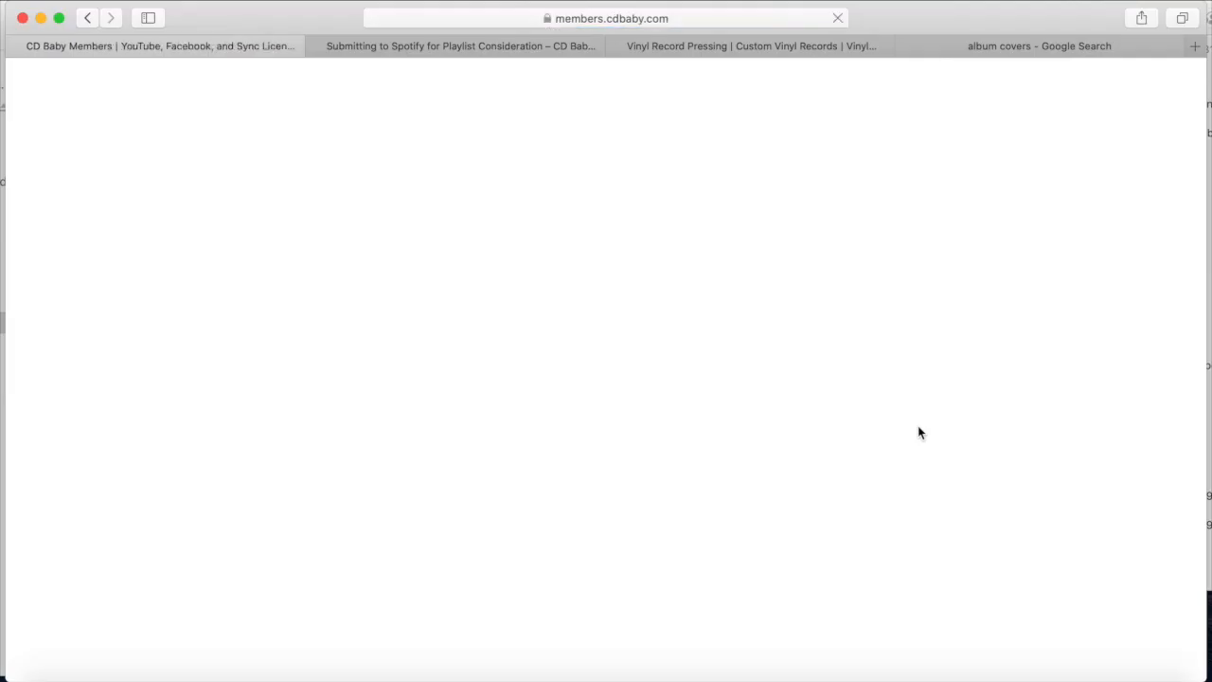
Opt in to sync, YouTube and Facebook & Instagram monetization and agree to the Sync Addendum
scroll(918, 432, down, 4)
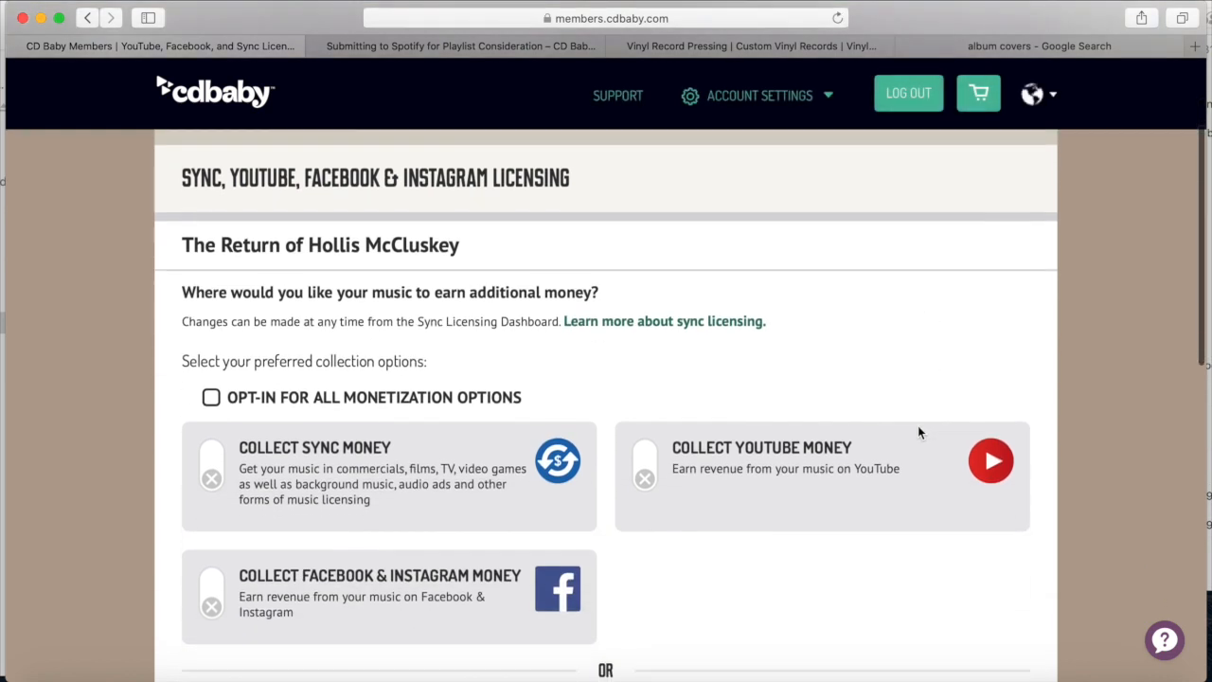
click(212, 401)
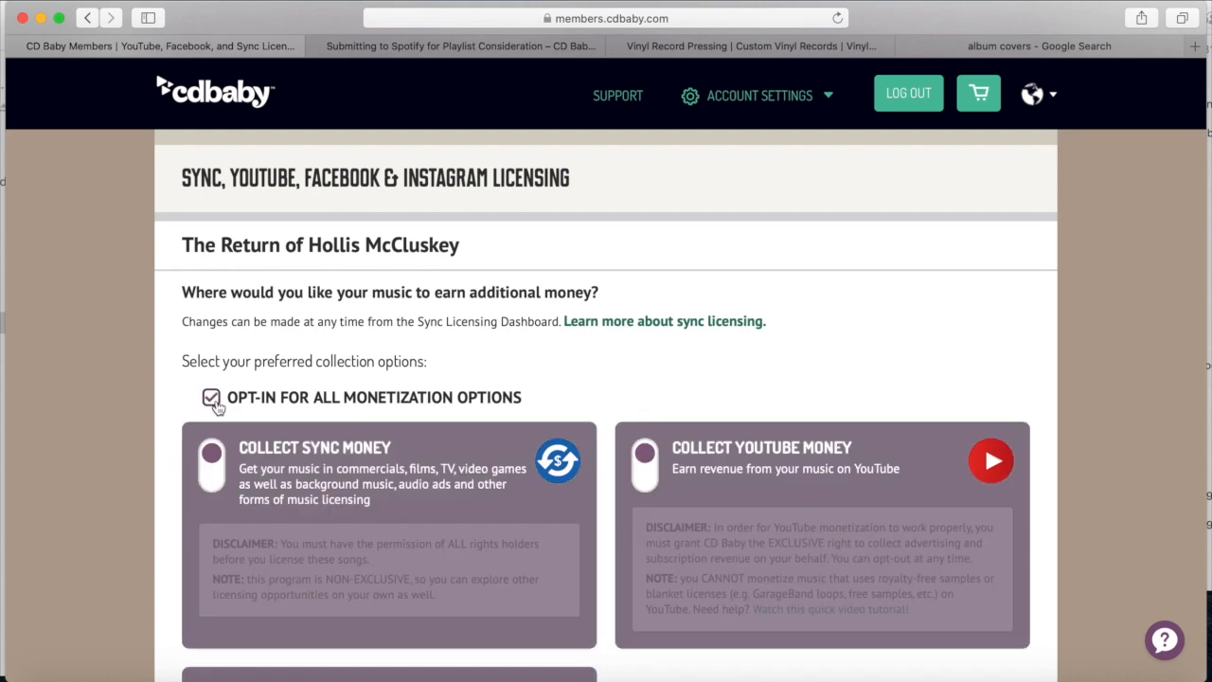
scroll(687, 493, down, 3)
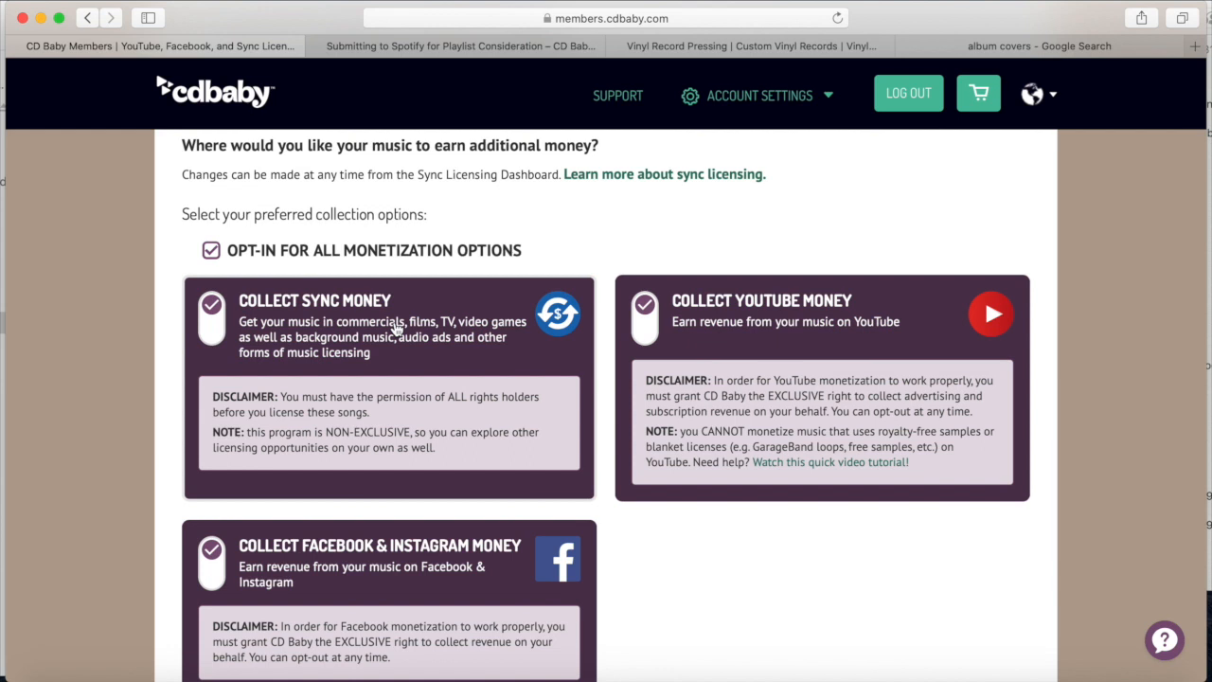
scroll(398, 327, down, 4)
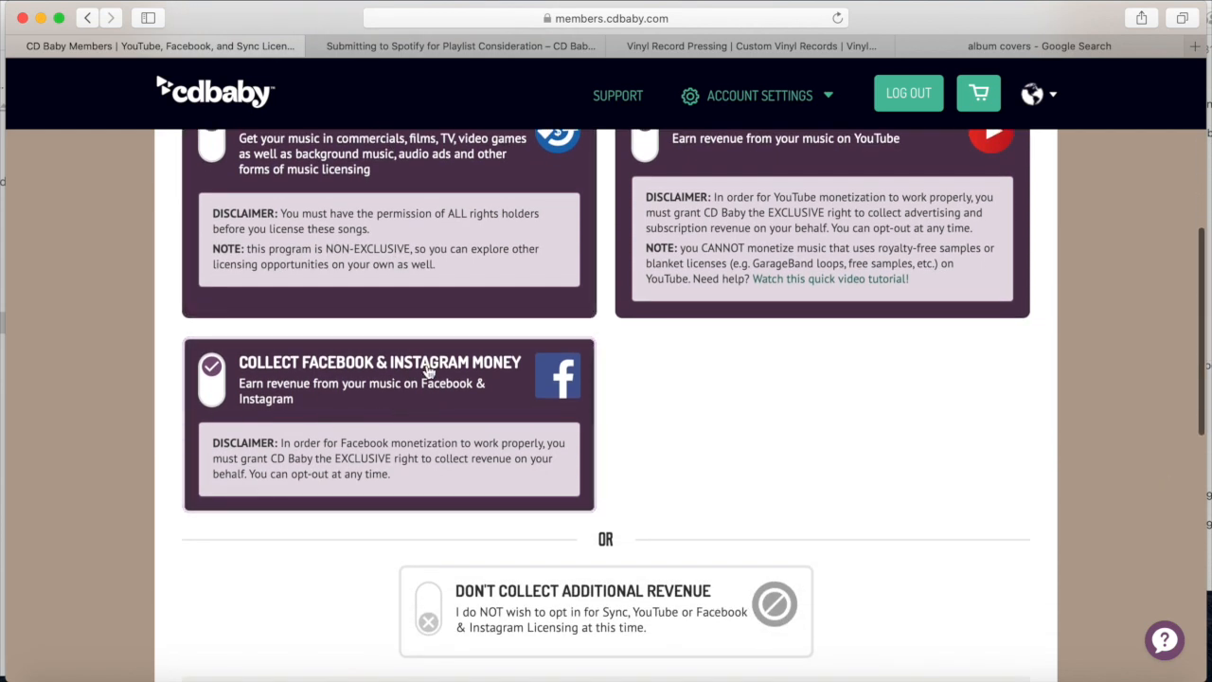
scroll(429, 372, down, 3)
scroll(429, 372, up, 10)
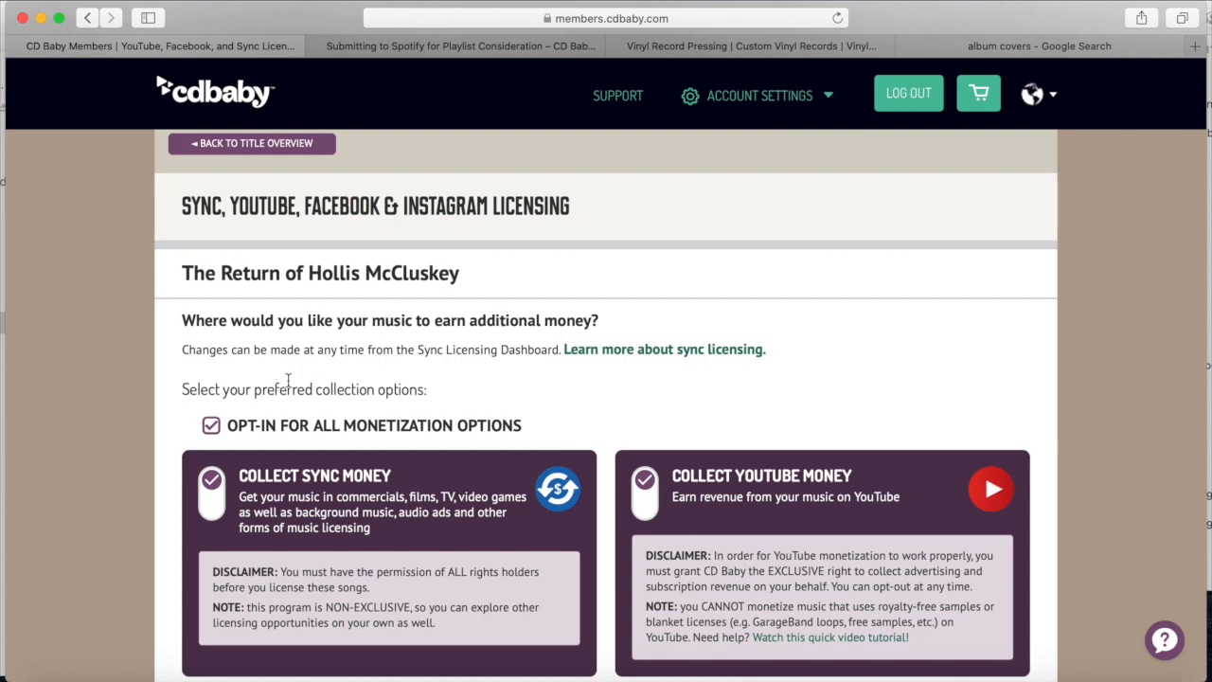
scroll(247, 371, down, 3)
scroll(247, 371, down, 10)
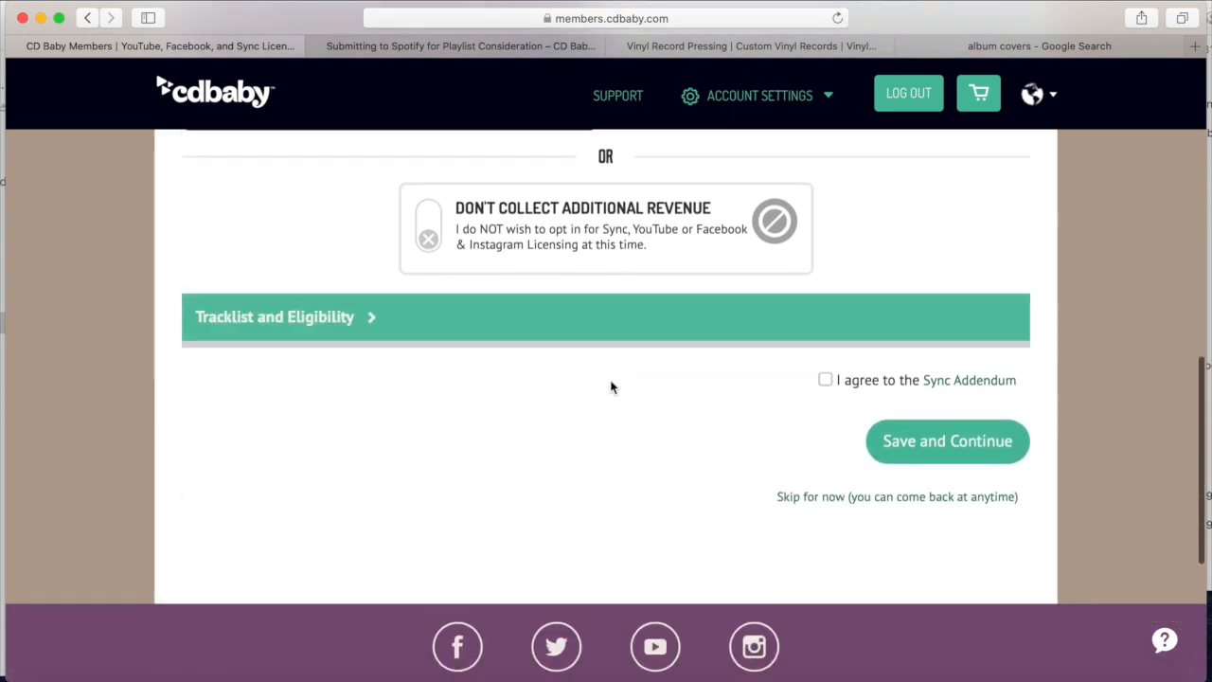
click(824, 380)
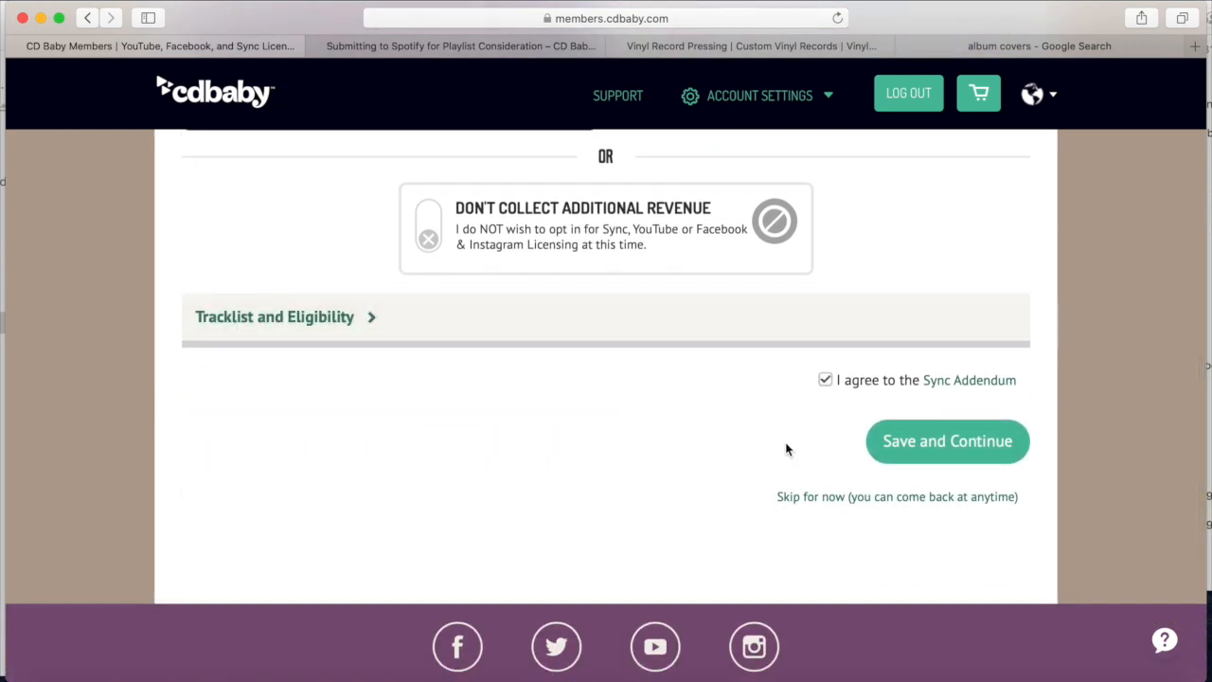
scroll(790, 449, up, 10)
scroll(785, 449, down, 9)
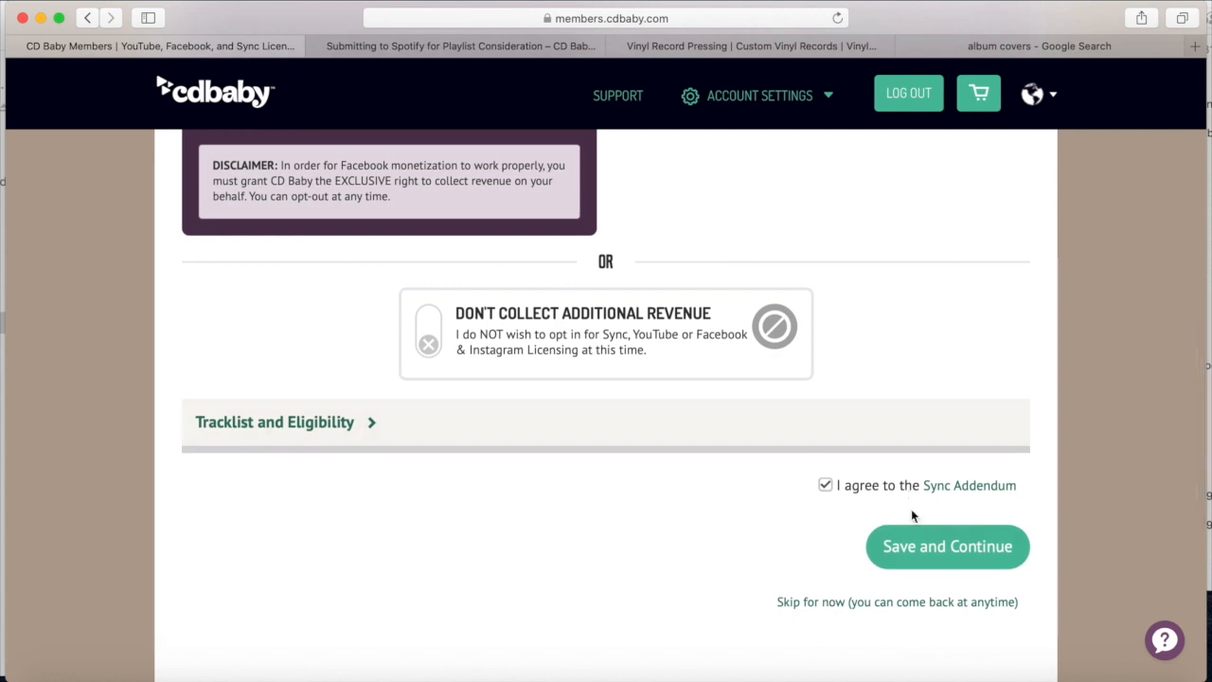
Save the licensing choices and agree to the YouTube Conflict Notices to continue
click(904, 536)
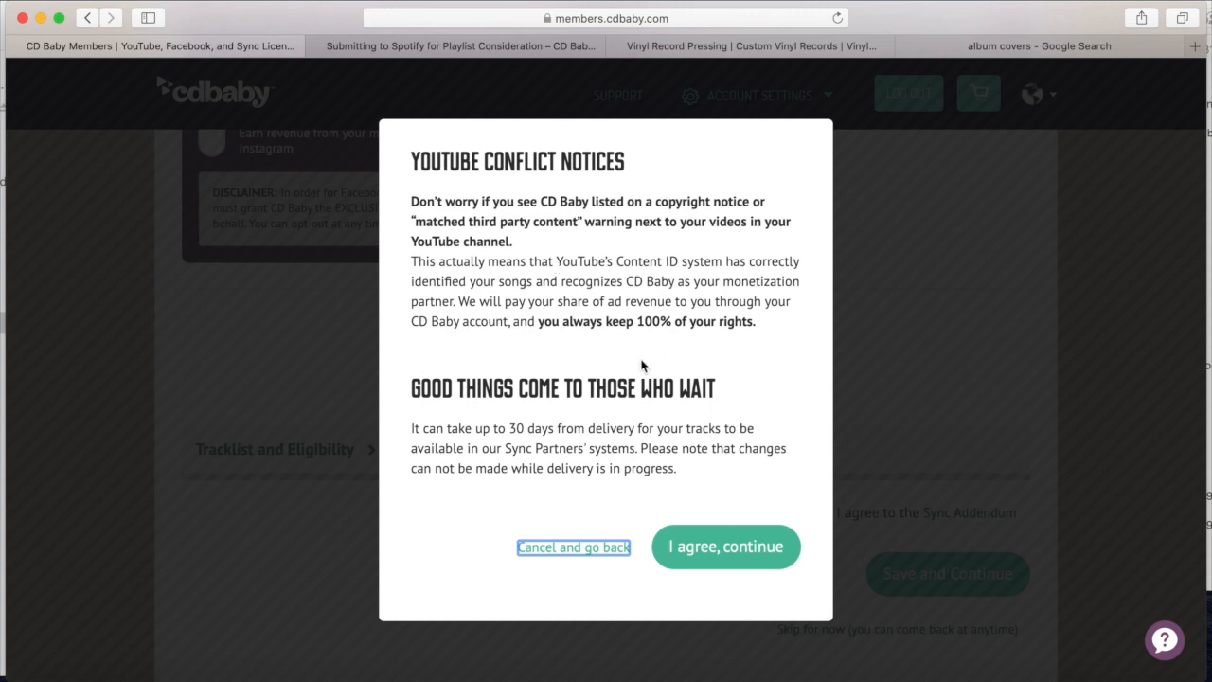
drag(491, 428, 595, 428)
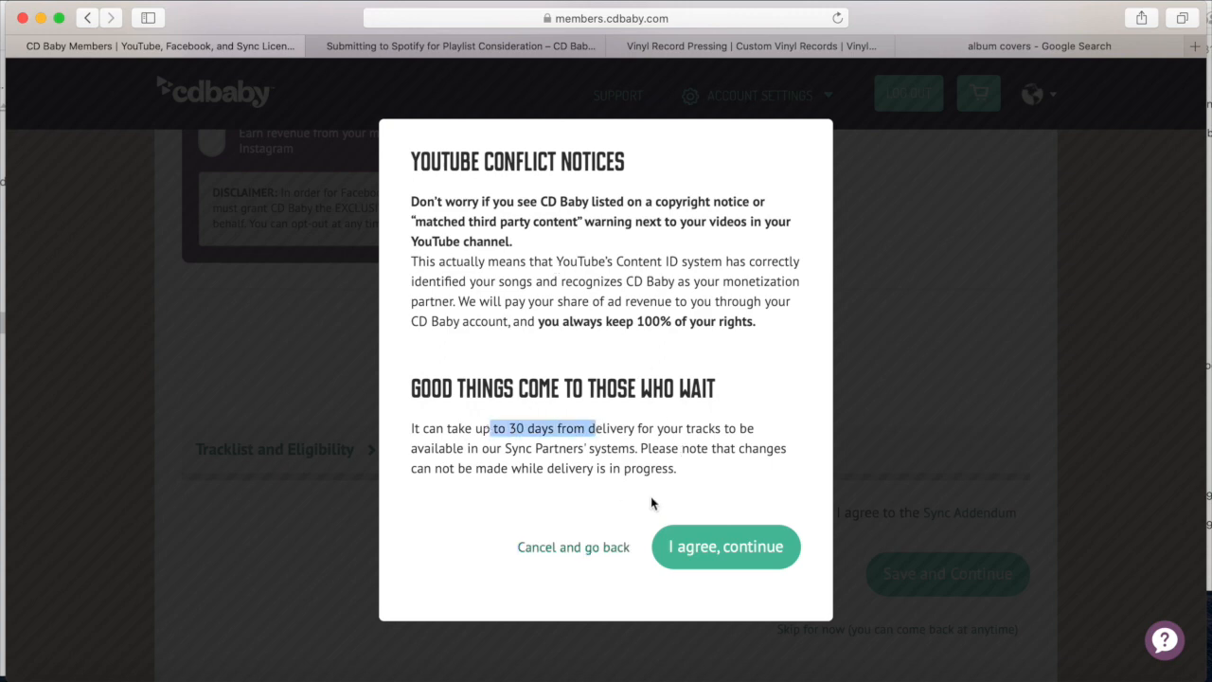
click(748, 549)
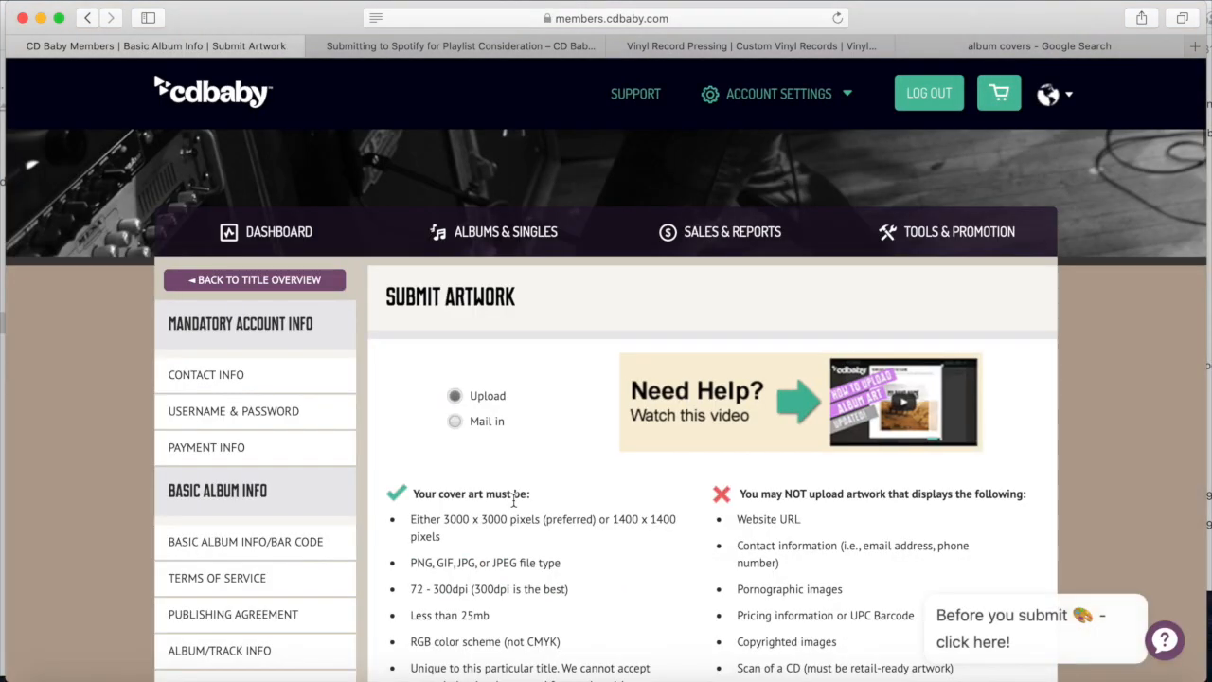
Drop the hand-lettered album cover image into the Art Upload box
double_click(505, 301)
scroll(454, 297, down, 10)
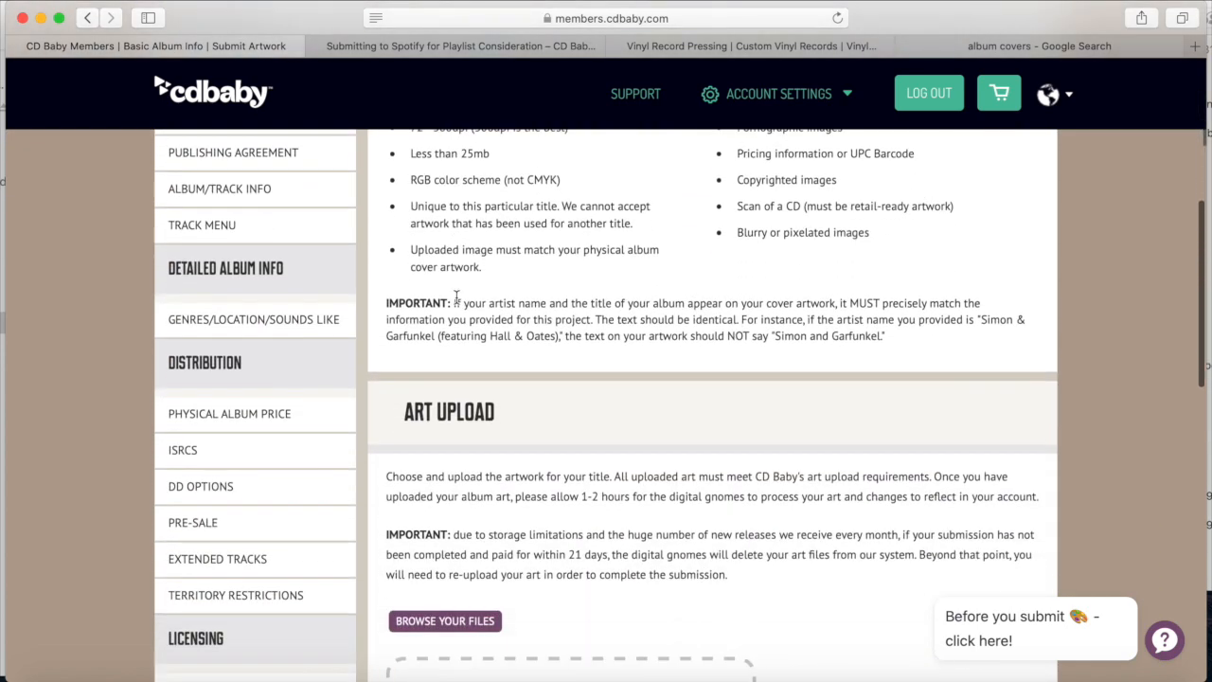
scroll(455, 297, down, 5)
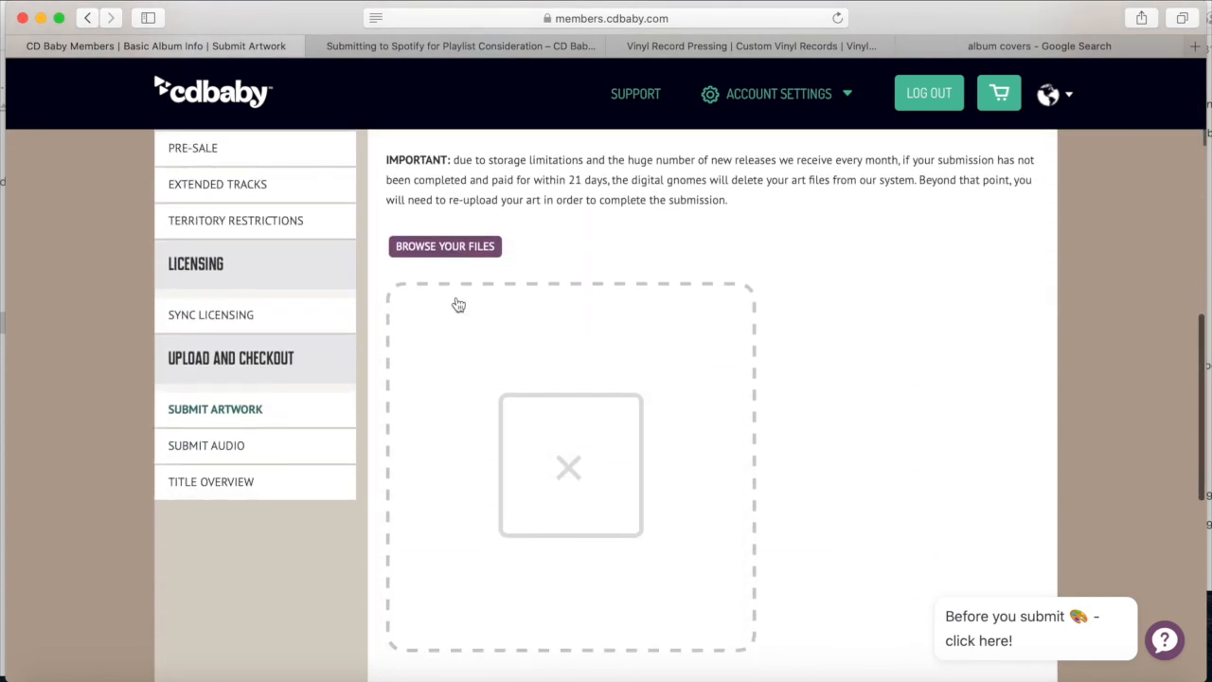
scroll(455, 301, up, 4)
scroll(454, 297, down, 1)
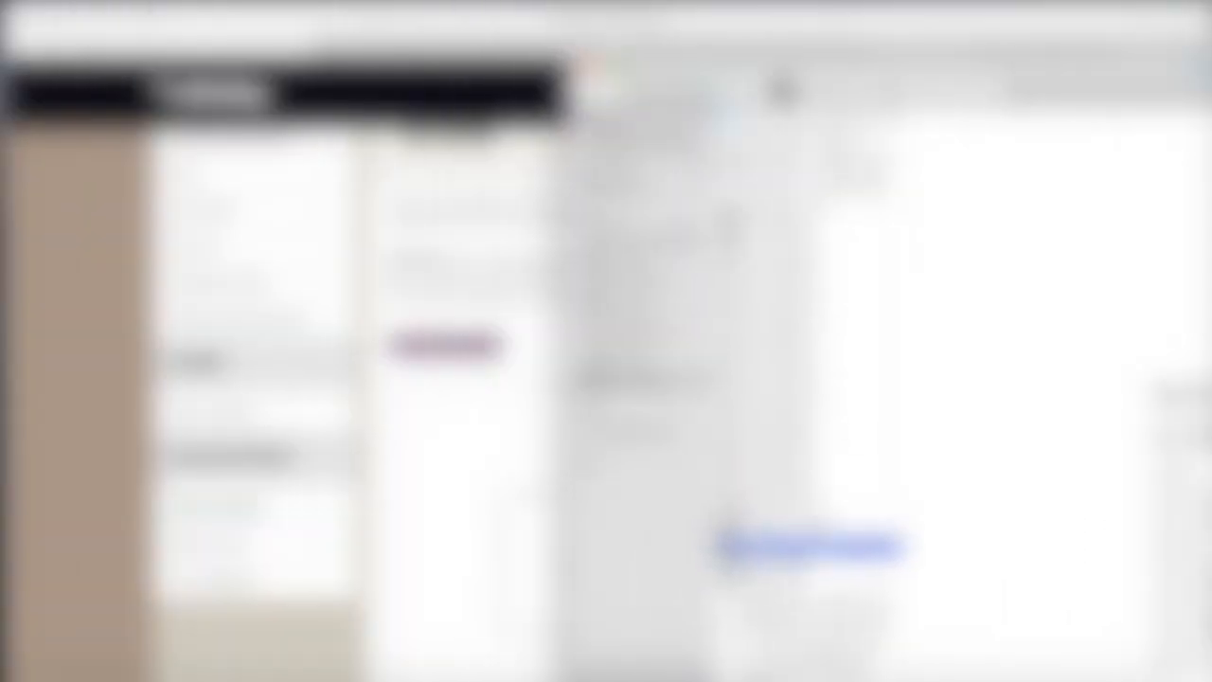
drag(801, 548, 492, 555)
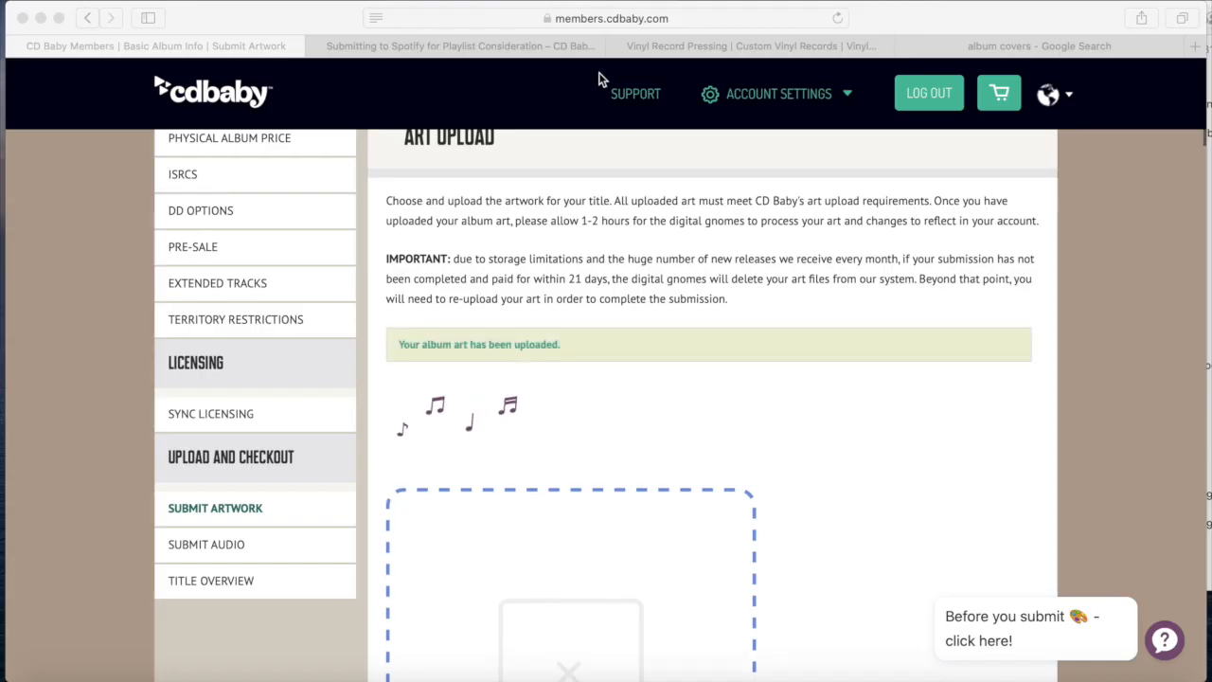
Check the cover in High Res Preview, then save the artwork
scroll(499, 349, down, 3)
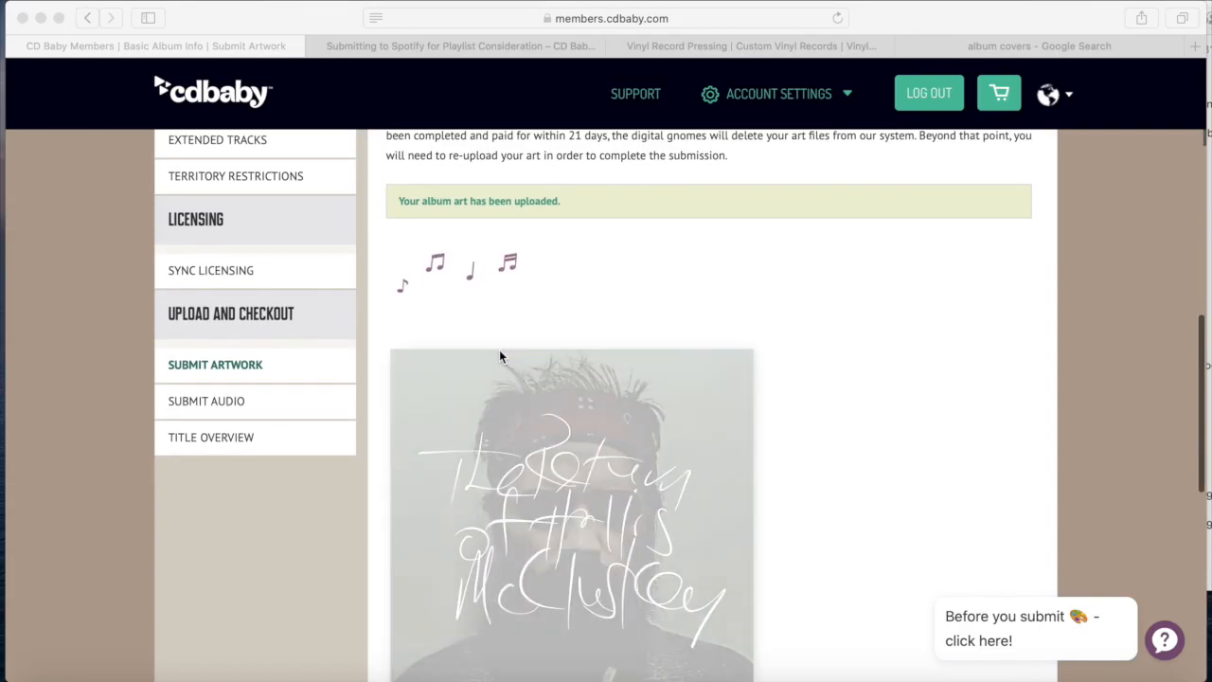
scroll(499, 349, down, 3)
scroll(499, 349, up, 3)
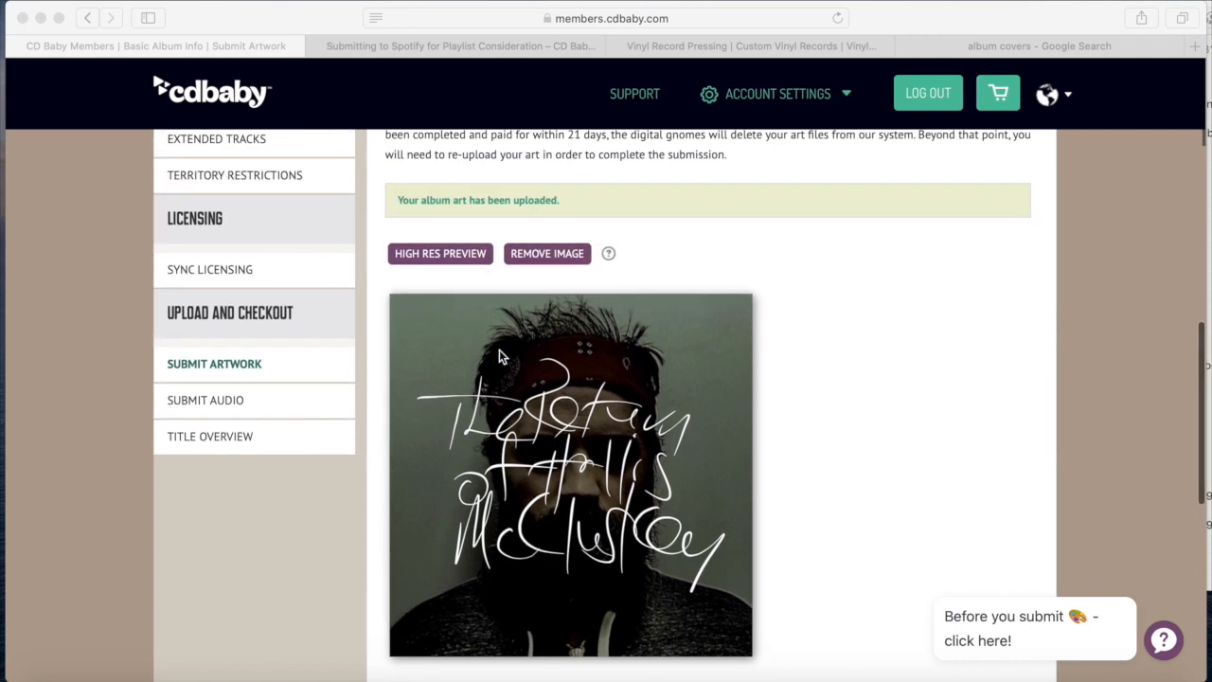
scroll(499, 349, down, 1)
scroll(499, 355, down, 1)
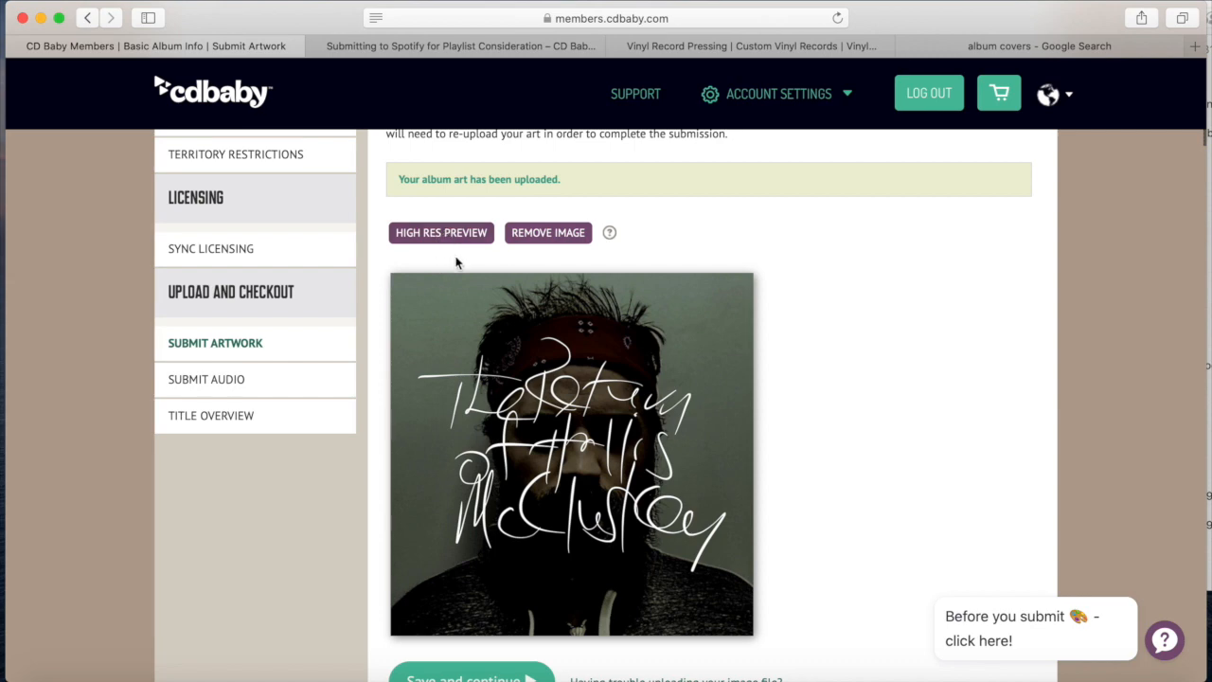
click(459, 236)
scroll(460, 241, down, 3)
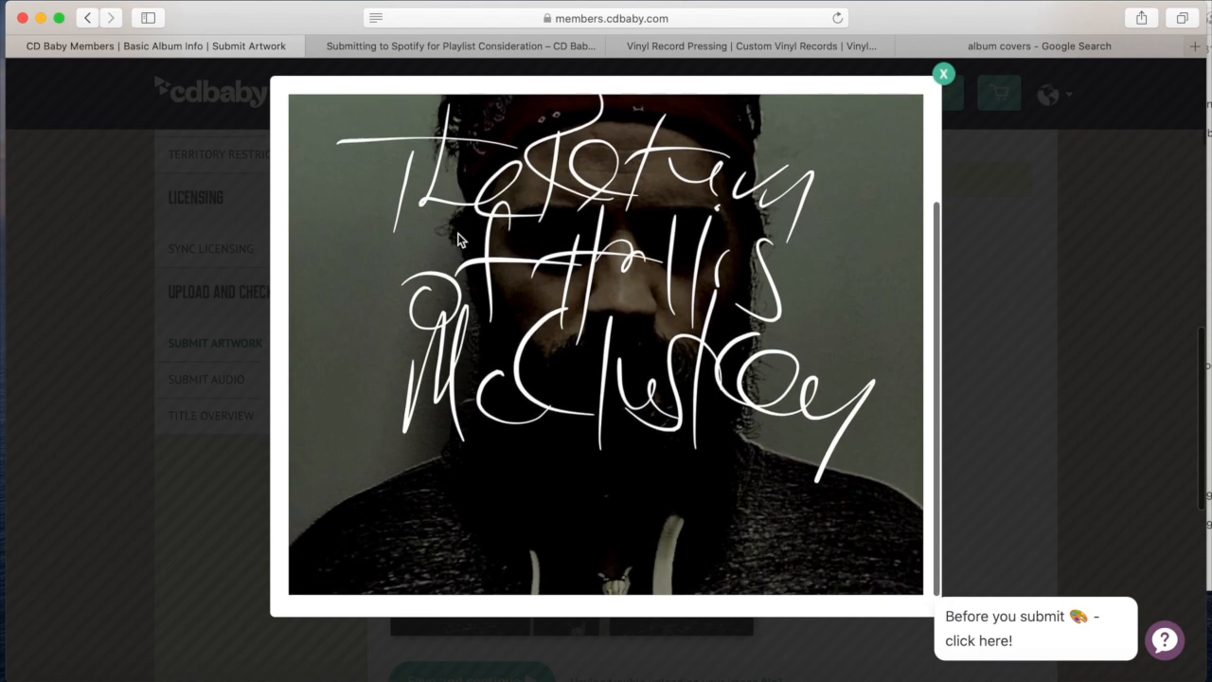
scroll(460, 239, up, 3)
click(943, 73)
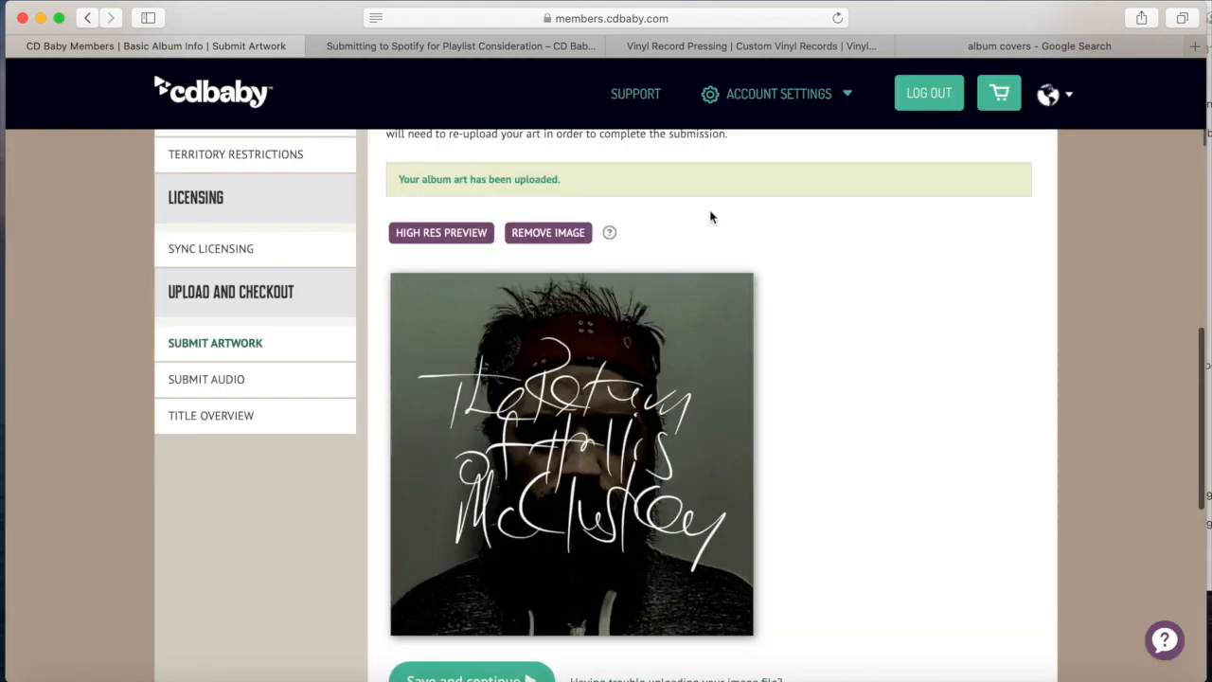
scroll(711, 217, down, 3)
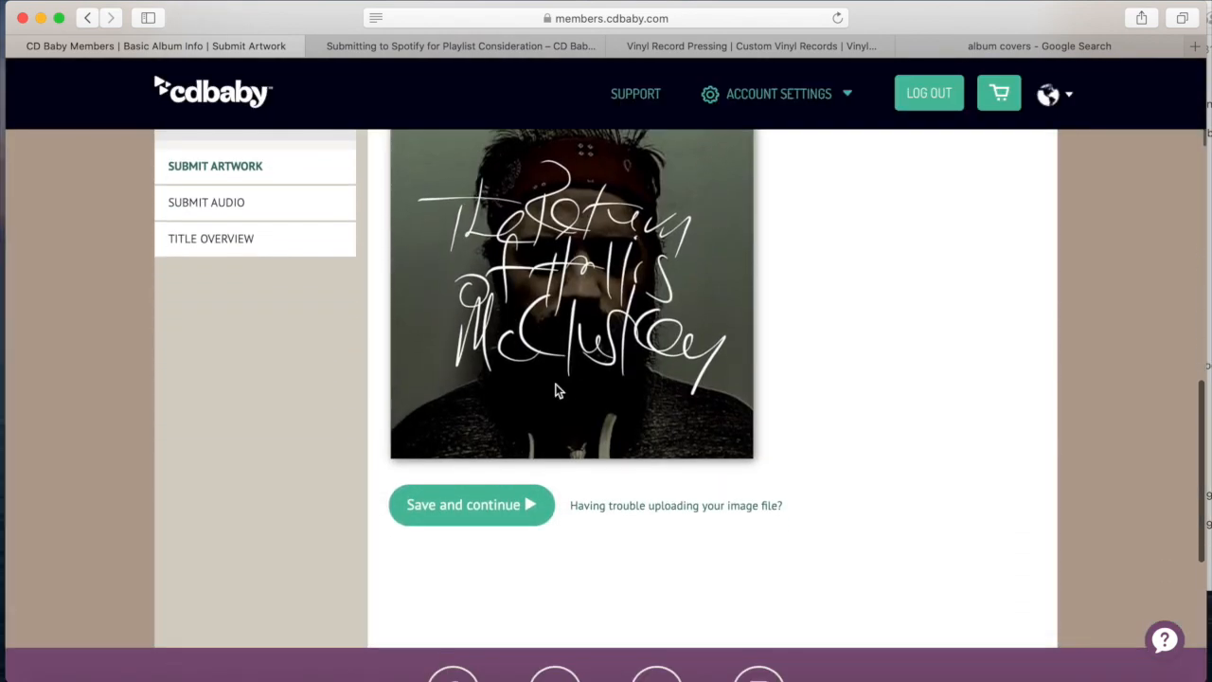
click(449, 512)
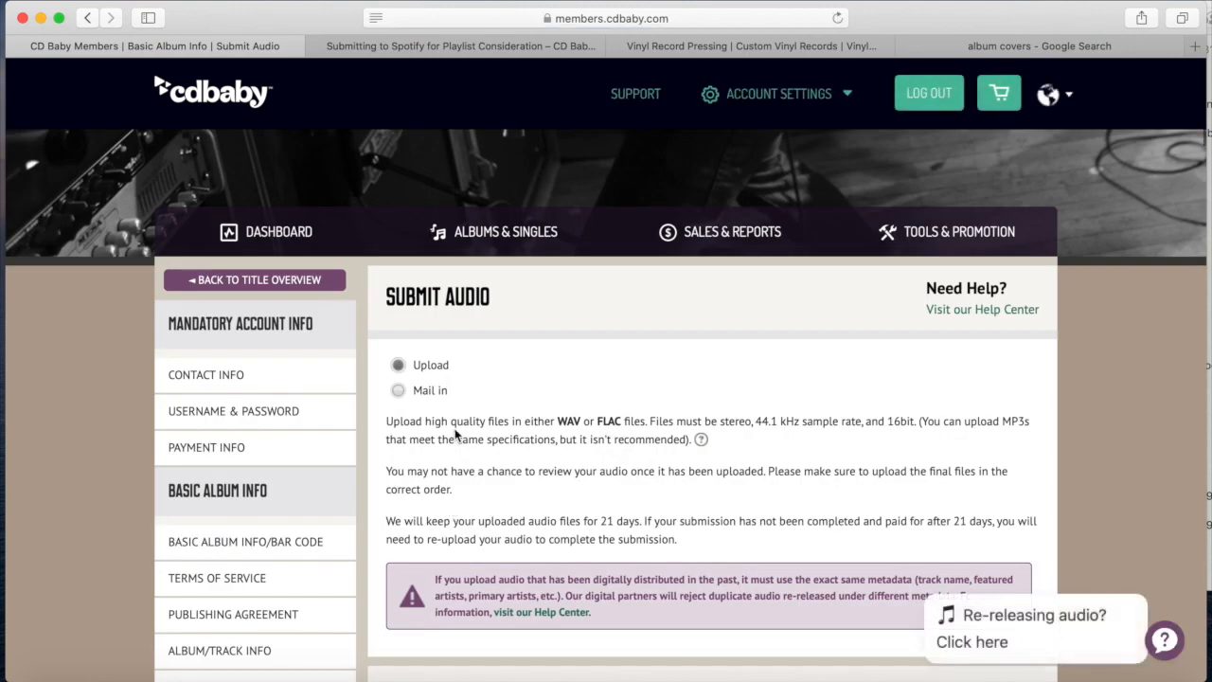
Bring up the file chooser for track 1, Ozark Mountain Desperation Song, under Audio Upload
scroll(455, 435, down, 2)
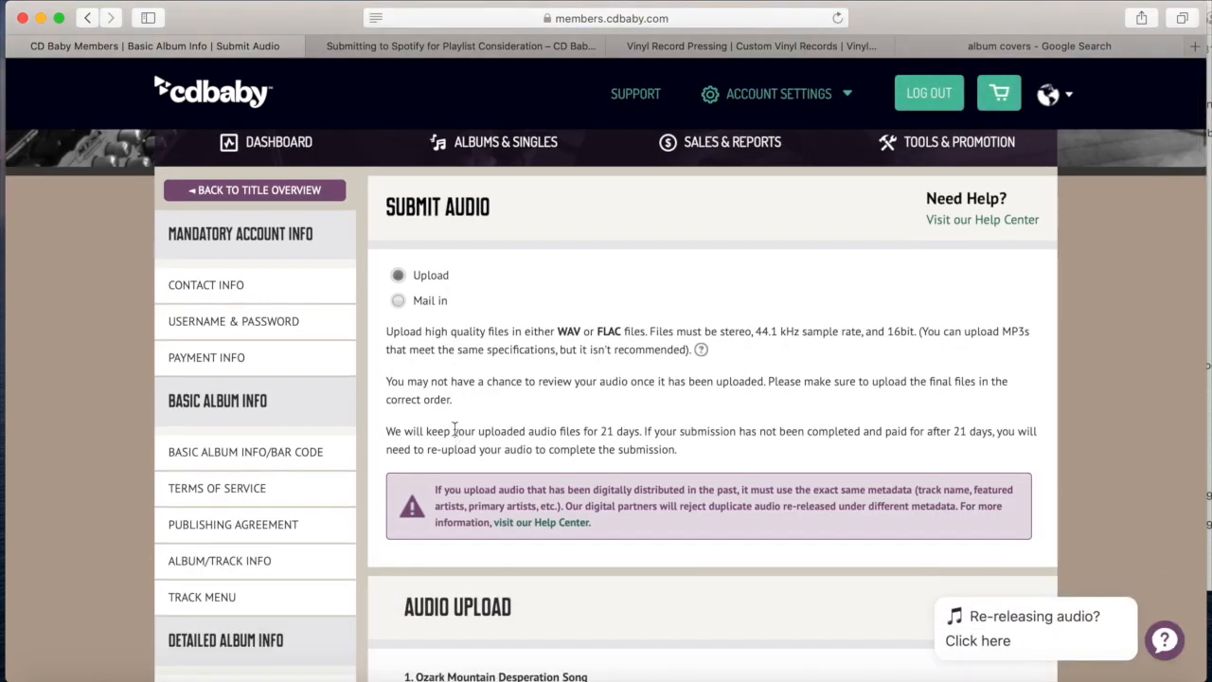
scroll(455, 431, down, 1)
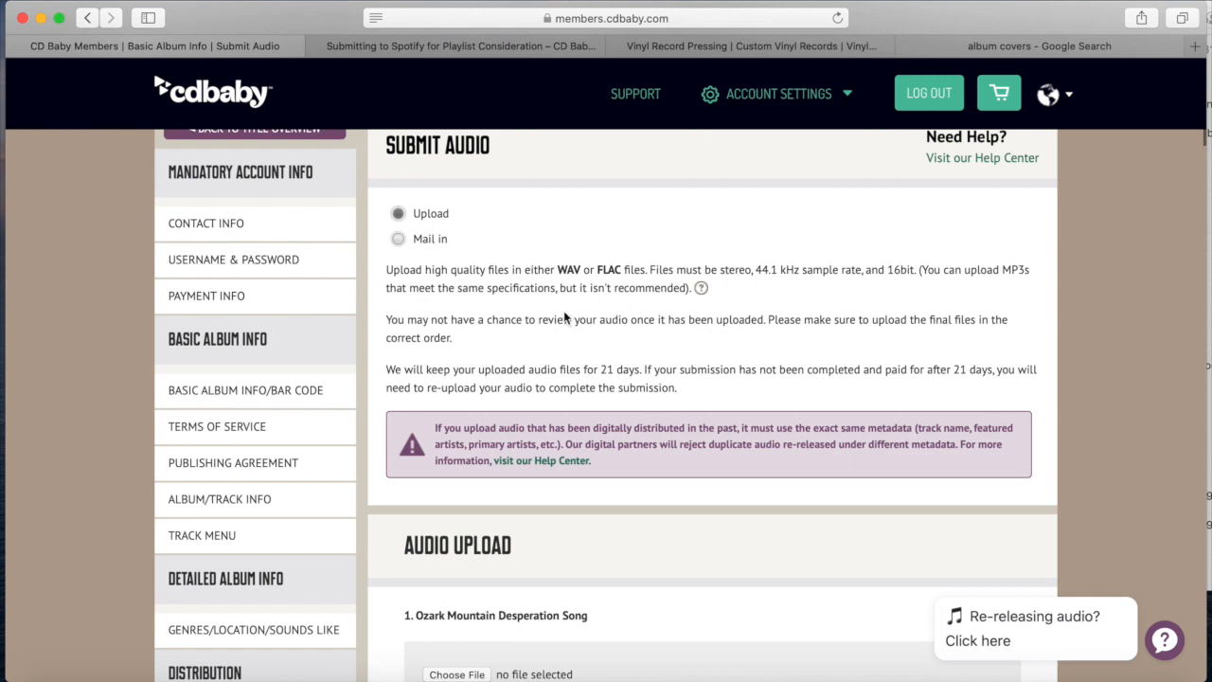
scroll(646, 292, down, 2)
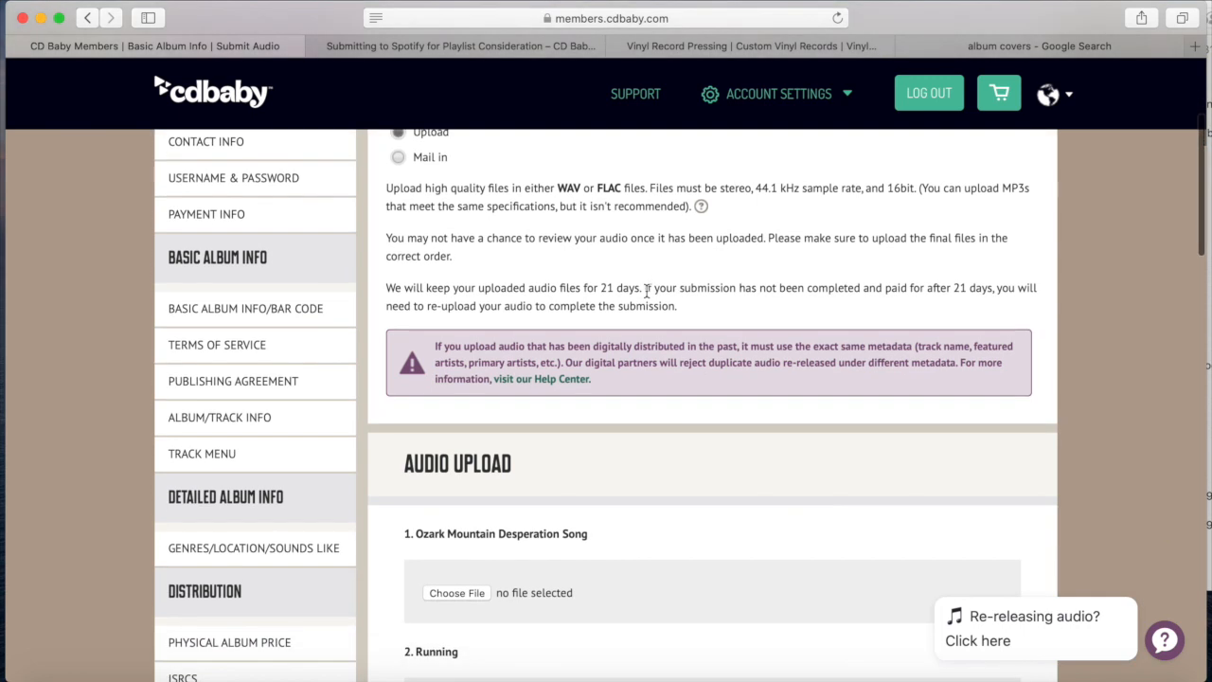
scroll(647, 291, down, 1)
scroll(577, 394, down, 5)
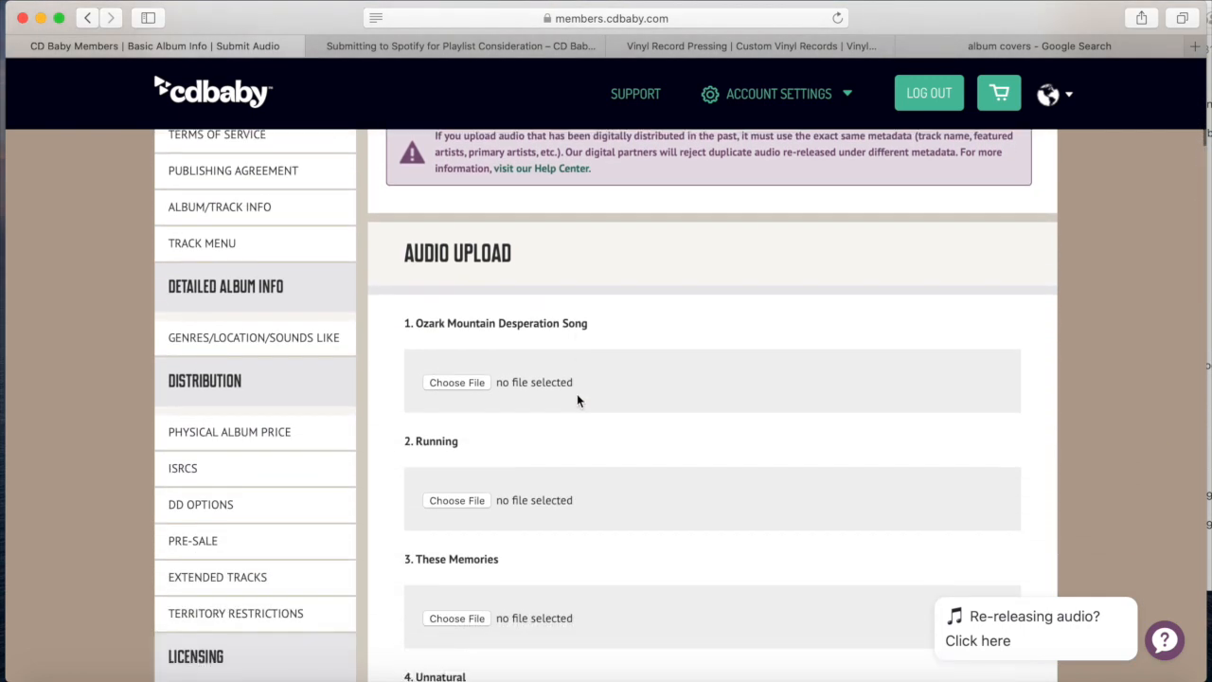
click(492, 386)
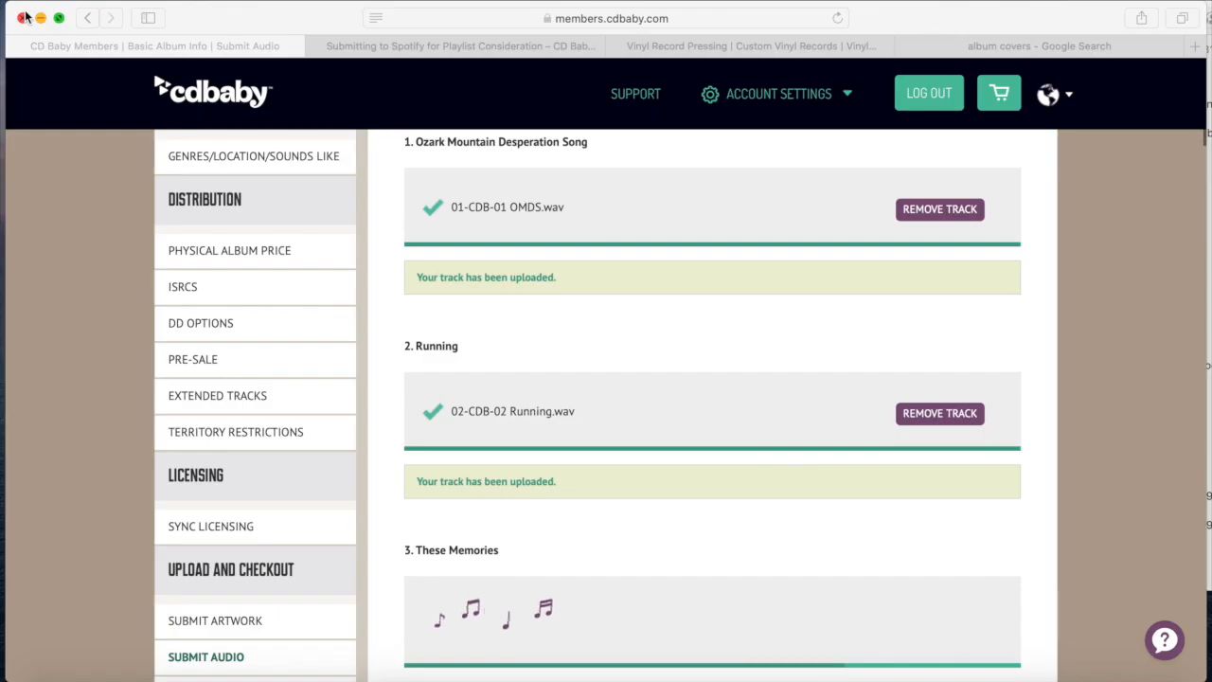
Upload mastered WAV files for all twelve tracks and save the audio submission
scroll(384, 115, down, 4)
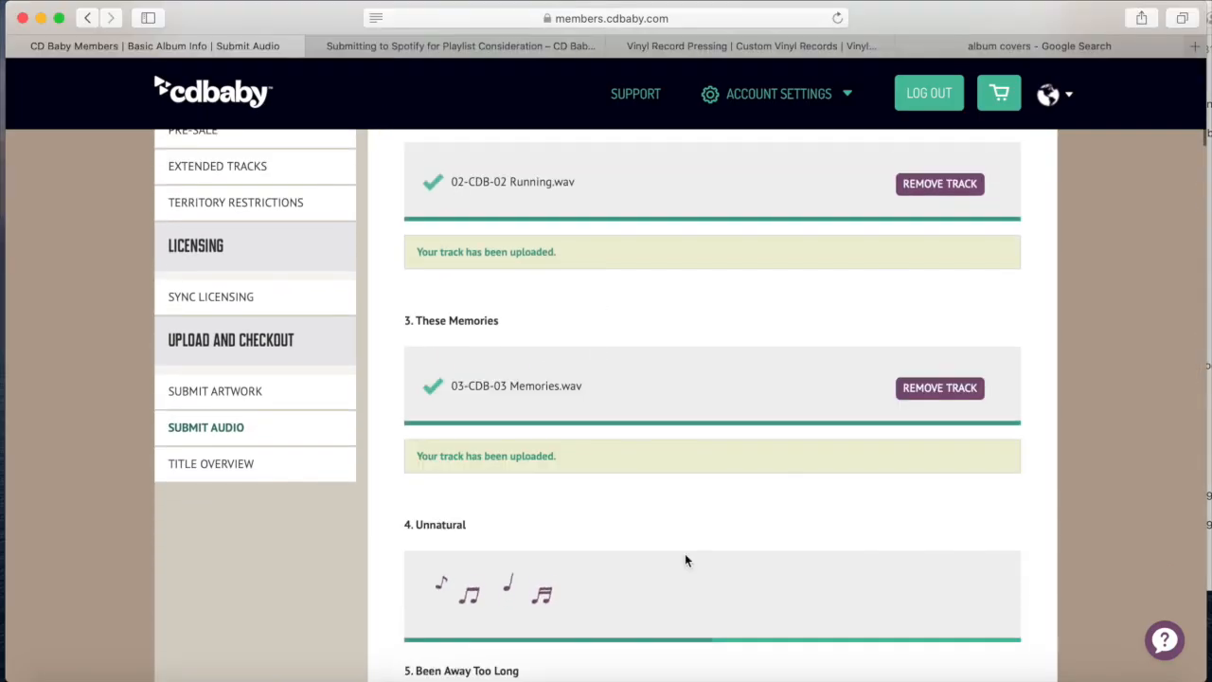
scroll(446, 306, down, 5)
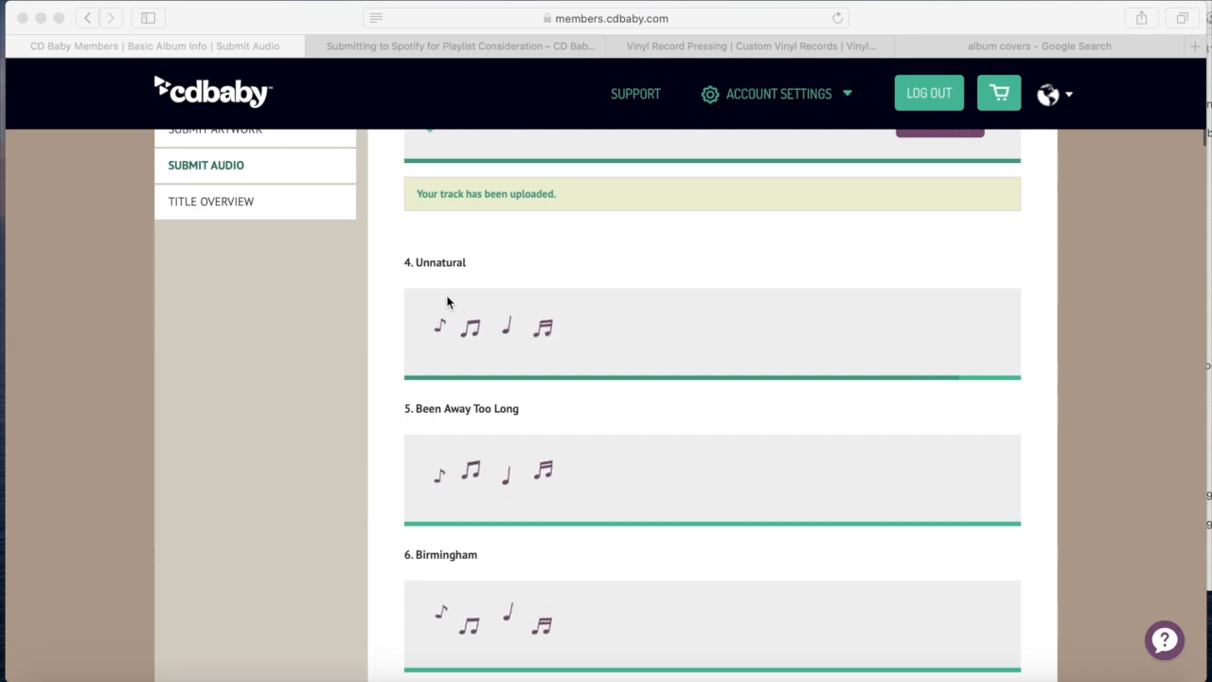
scroll(638, 341, down, 20)
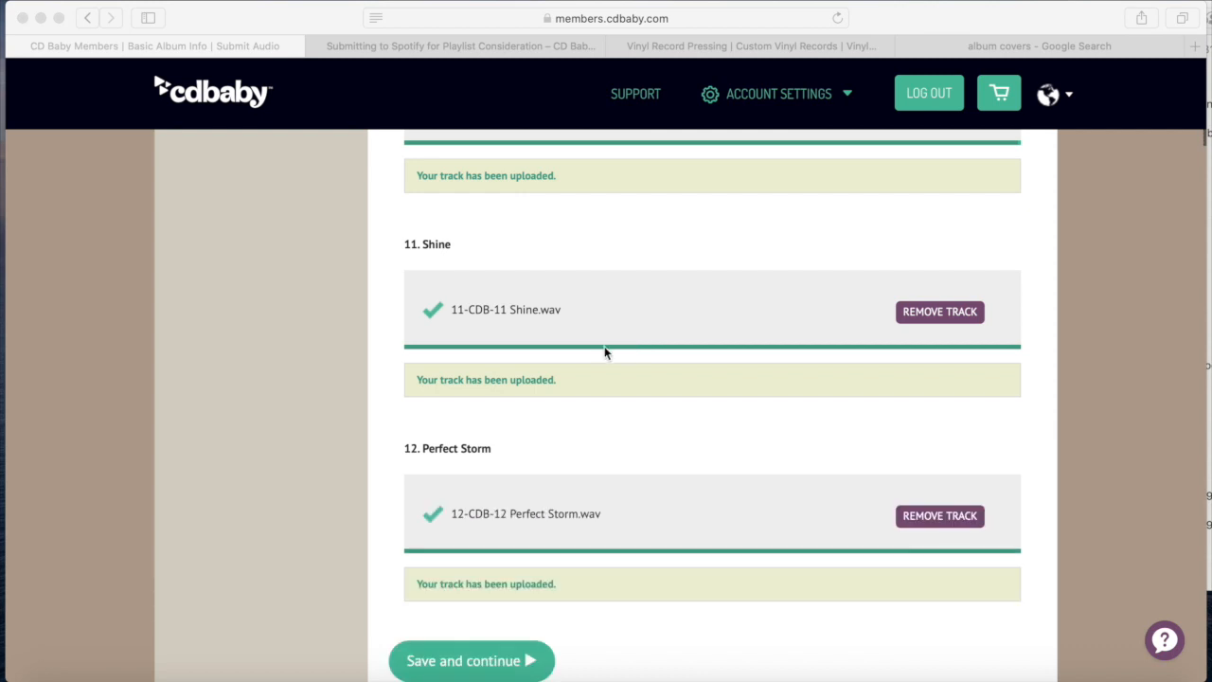
click(409, 660)
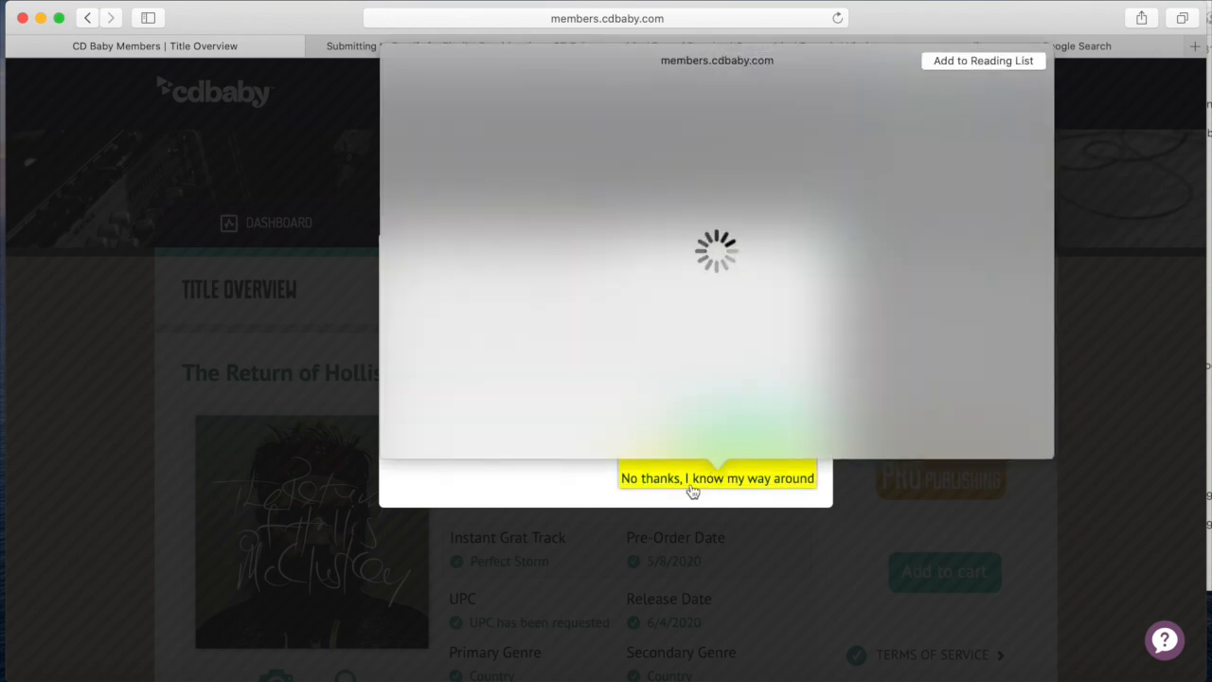
Decline the Title Overview guided tour with 'No thanks, I know my way around'
click(692, 488)
click(669, 485)
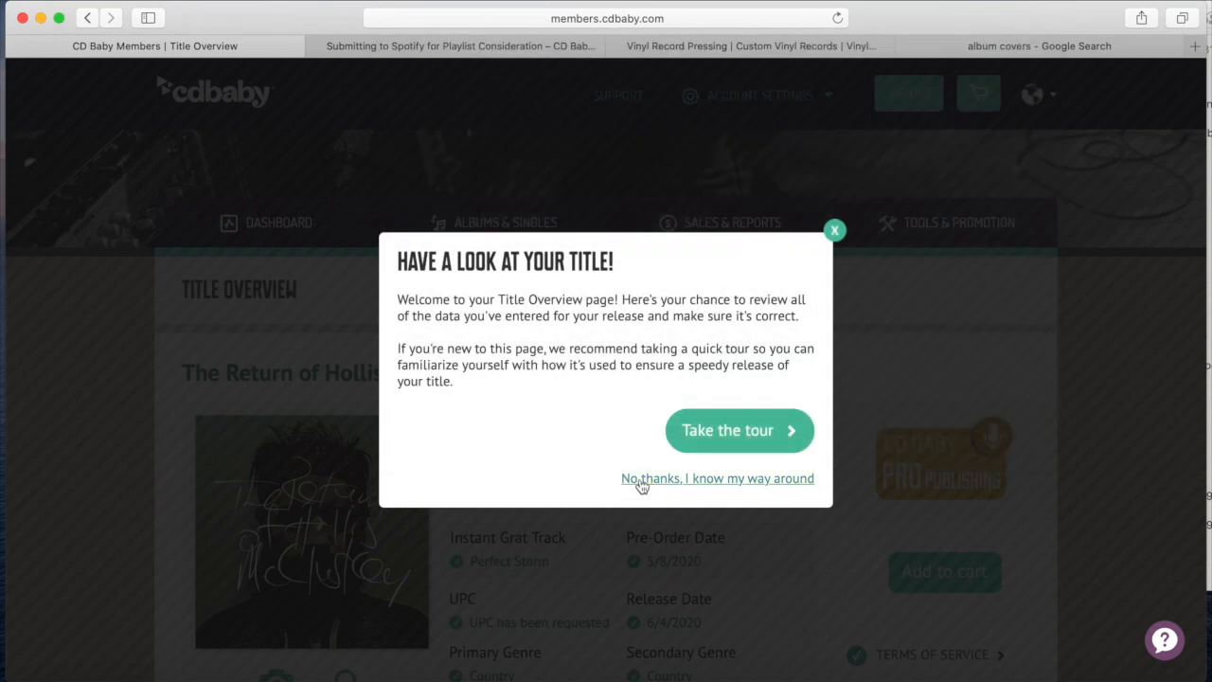
click(643, 481)
Review the Title Overview details for The Return of Hollis McCluskey
scroll(588, 408, down, 3)
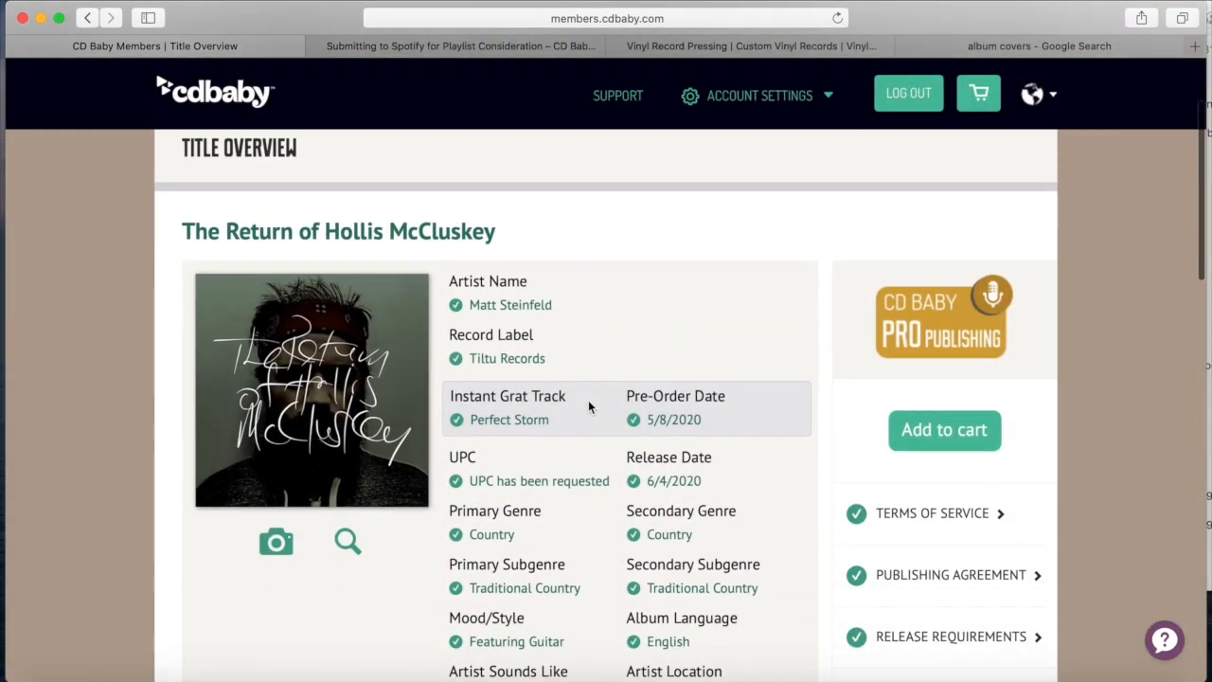
scroll(482, 305, down, 2)
scroll(476, 312, down, 1)
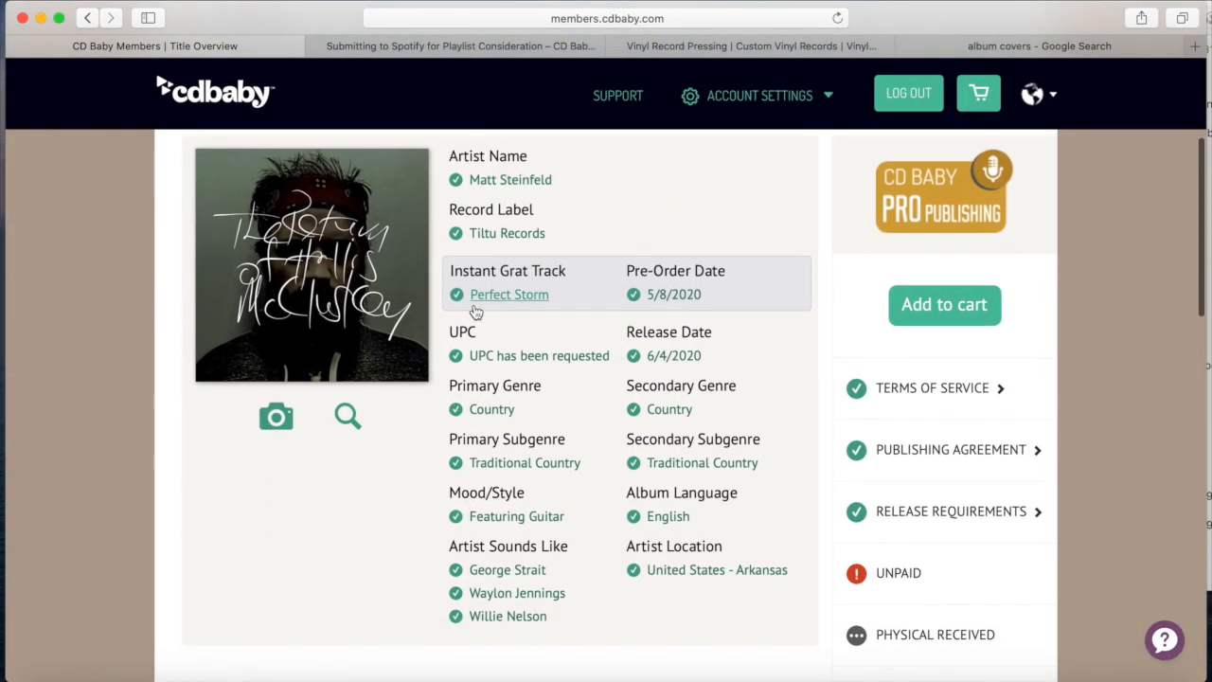
scroll(317, 297, up, 3)
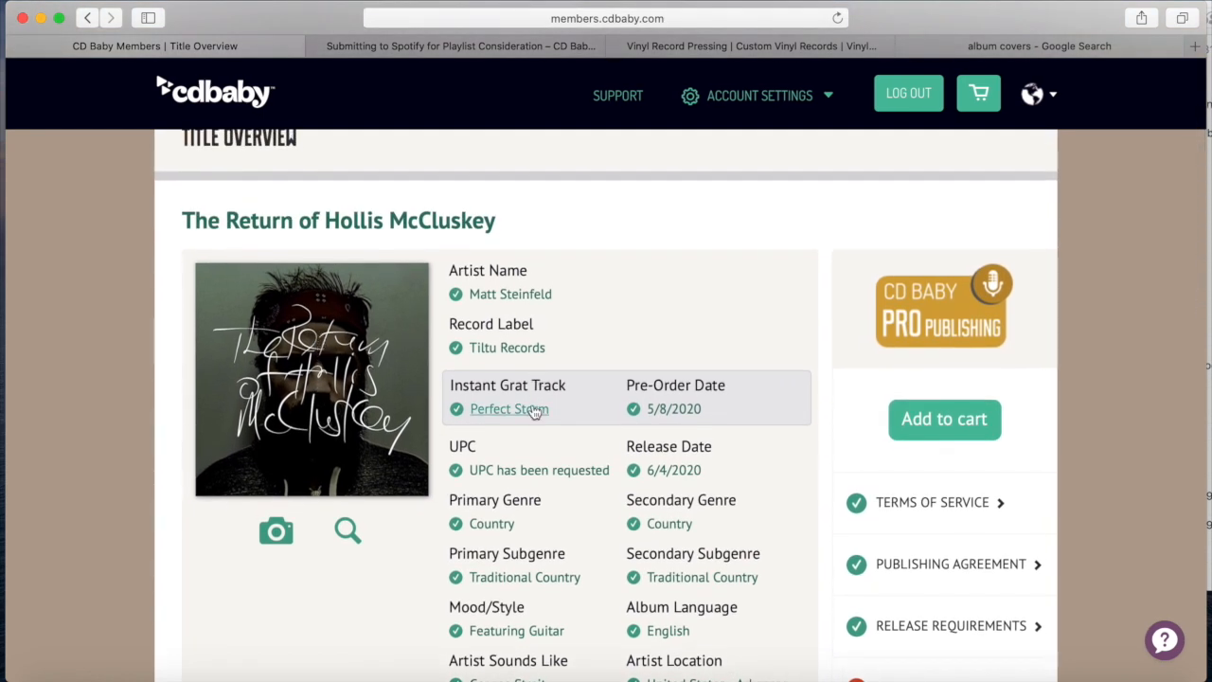
scroll(611, 283, down, 2)
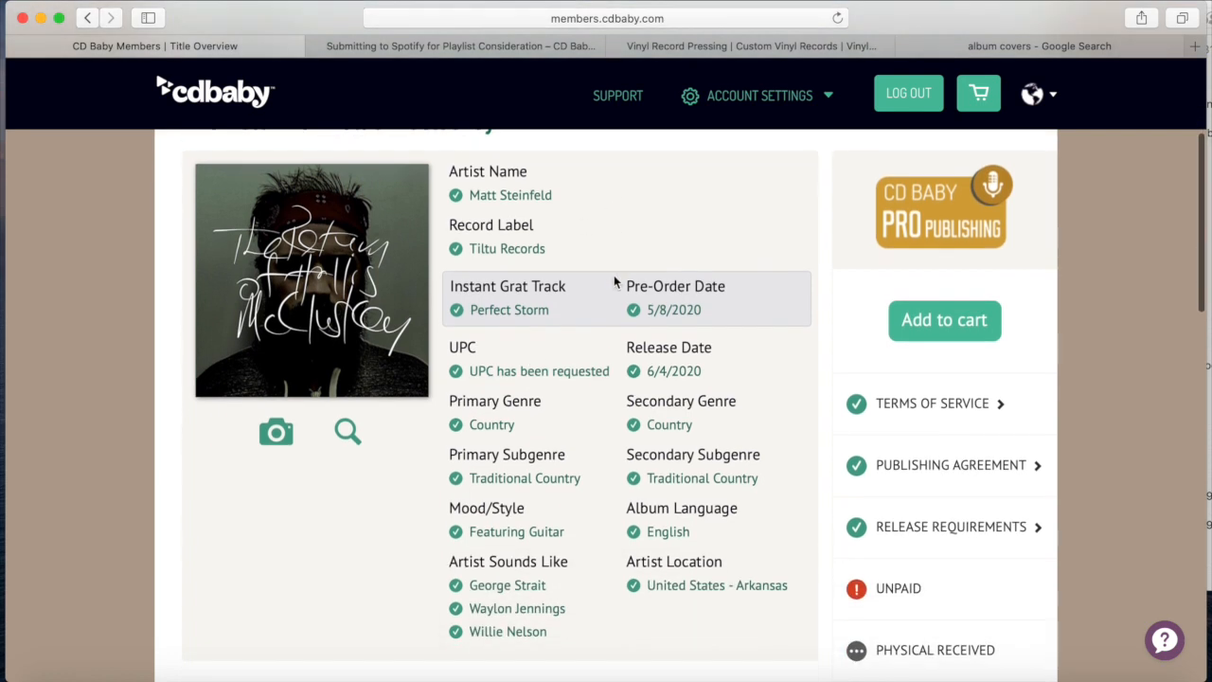
scroll(614, 281, down, 1)
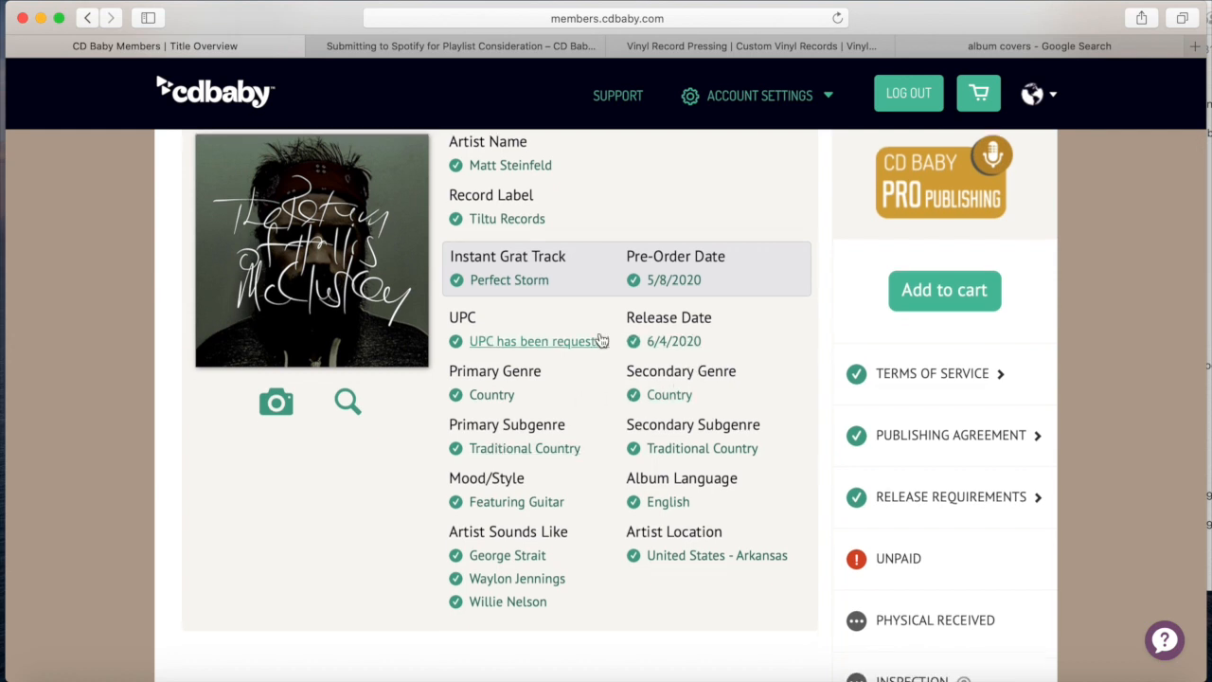
scroll(483, 390, up, 3)
scroll(485, 388, down, 1)
scroll(484, 388, up, 2)
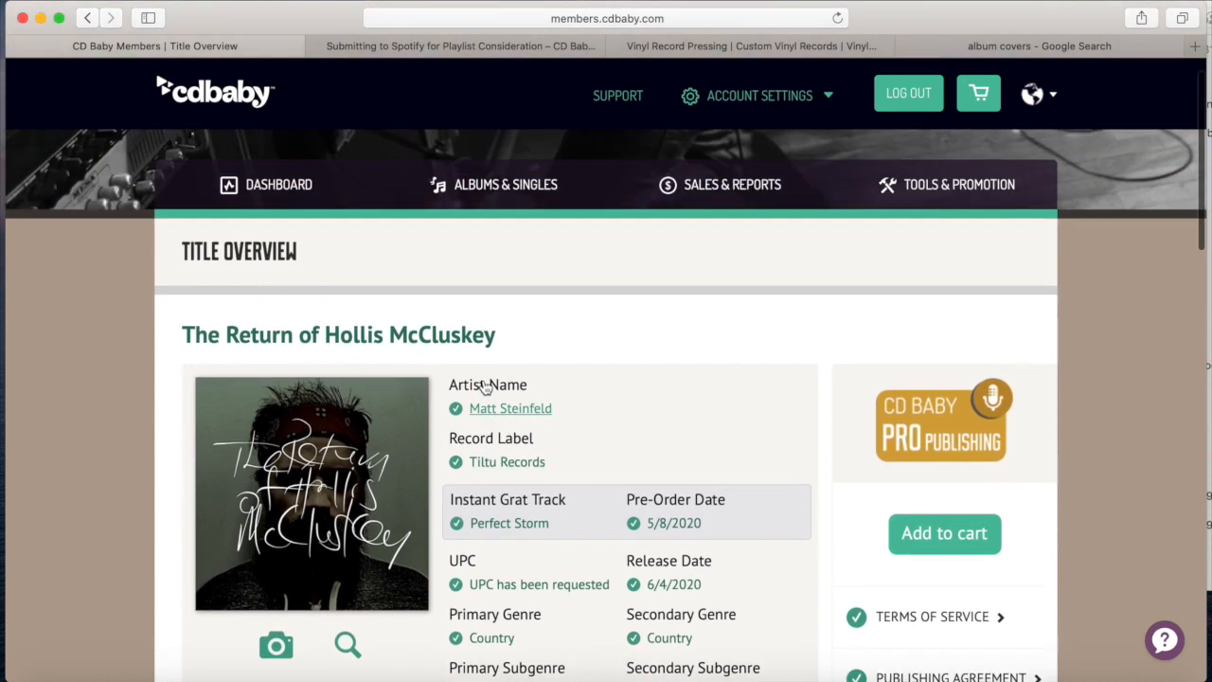
scroll(483, 386, down, 10)
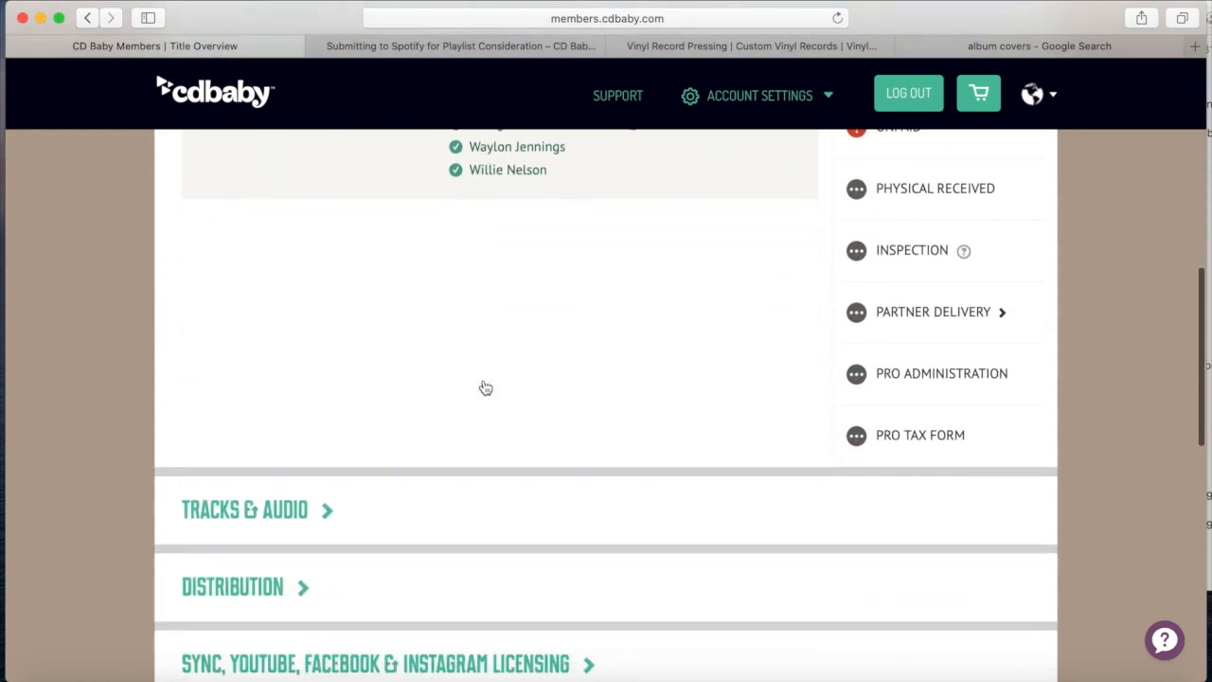
Expand the title's Distribution section and review its details
scroll(473, 383, down, 2)
click(460, 382)
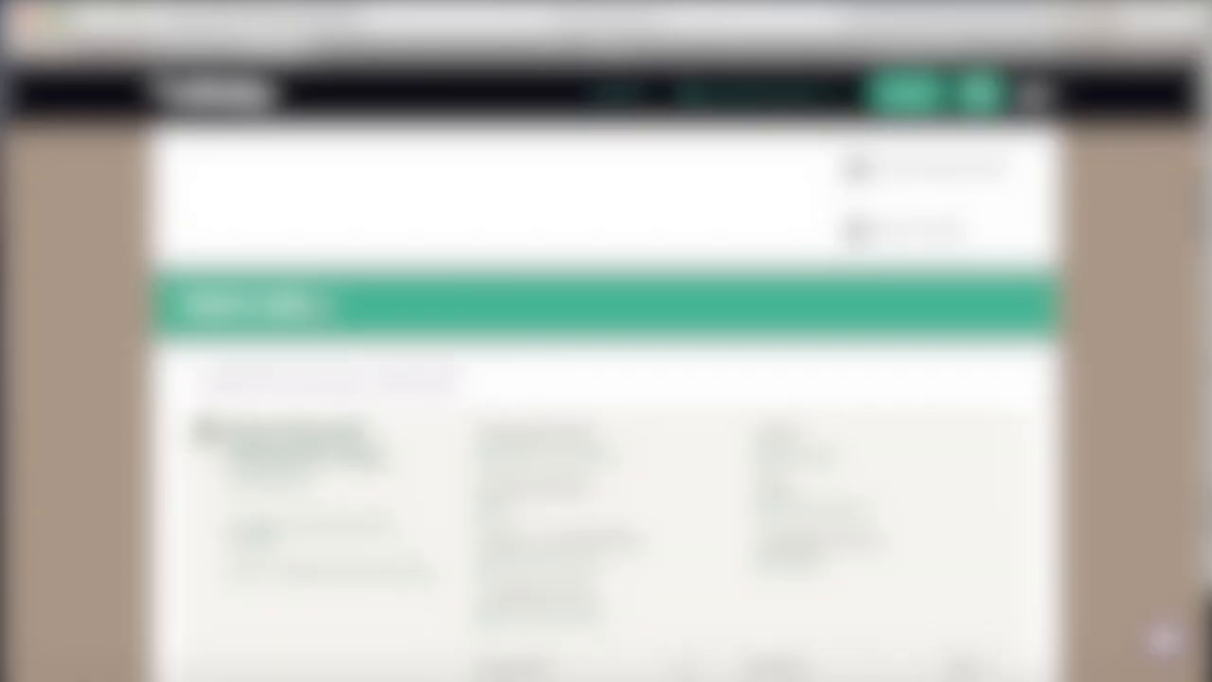
scroll(317, 310, down, 7)
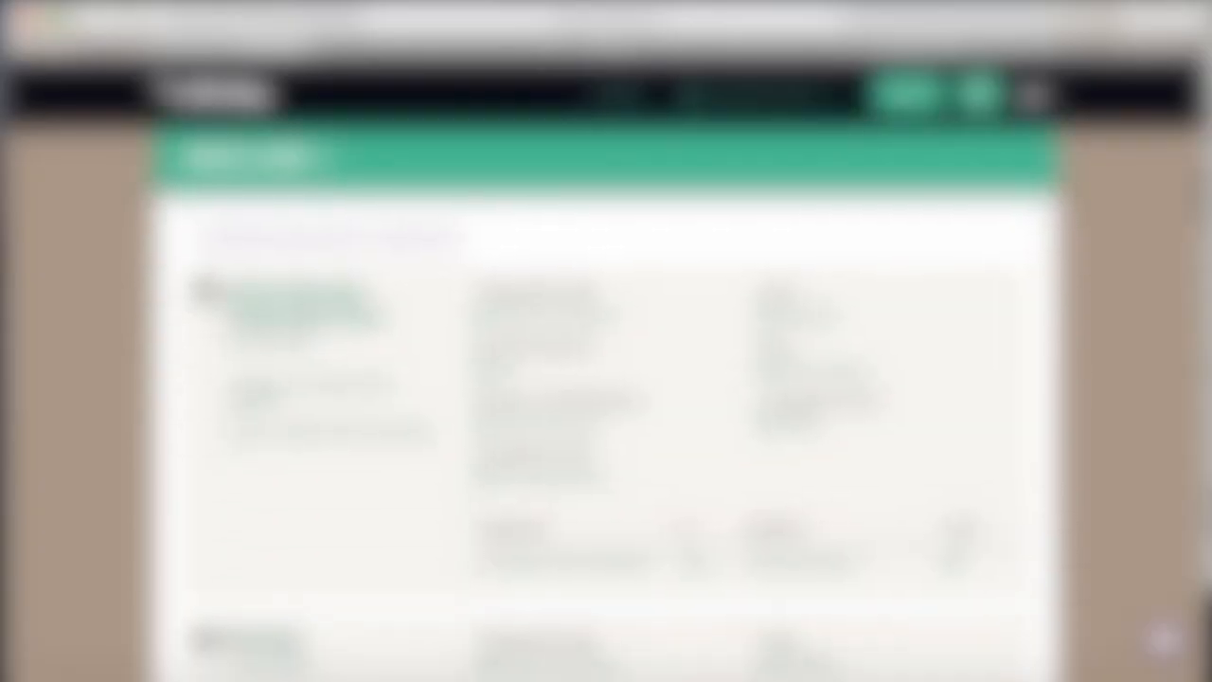
scroll(591, 398, down, 5)
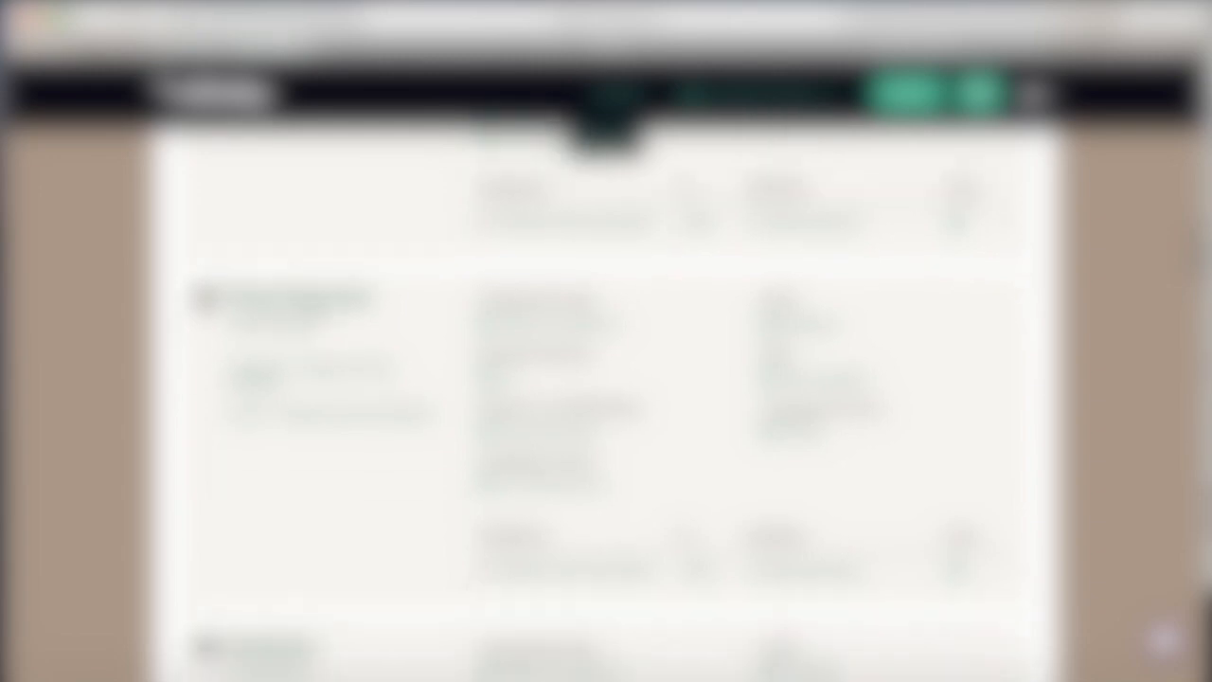
scroll(313, 310, up, 10)
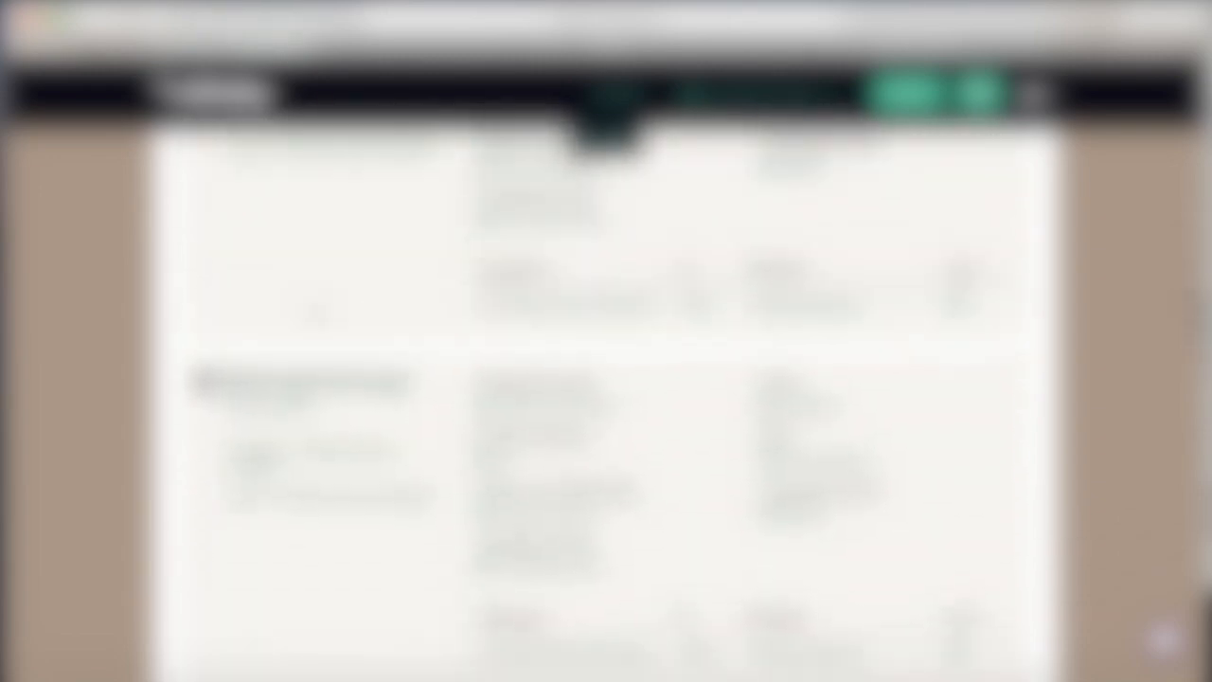
scroll(606, 398, down, 8)
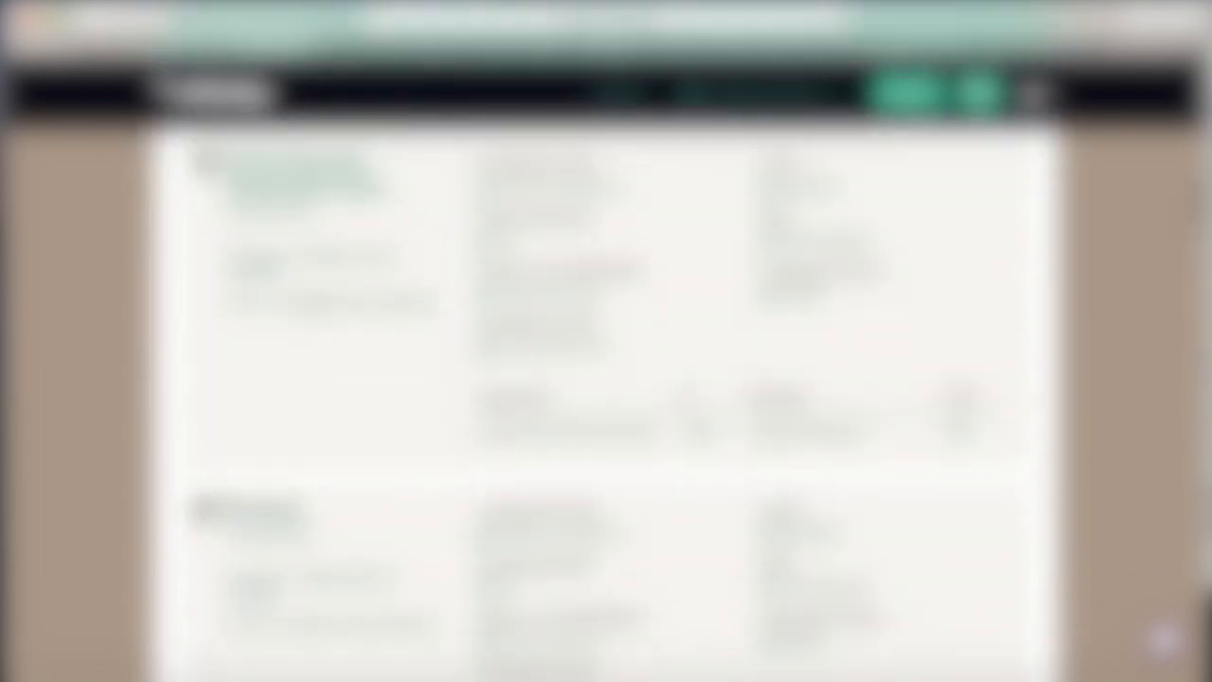
scroll(313, 303, up, 2)
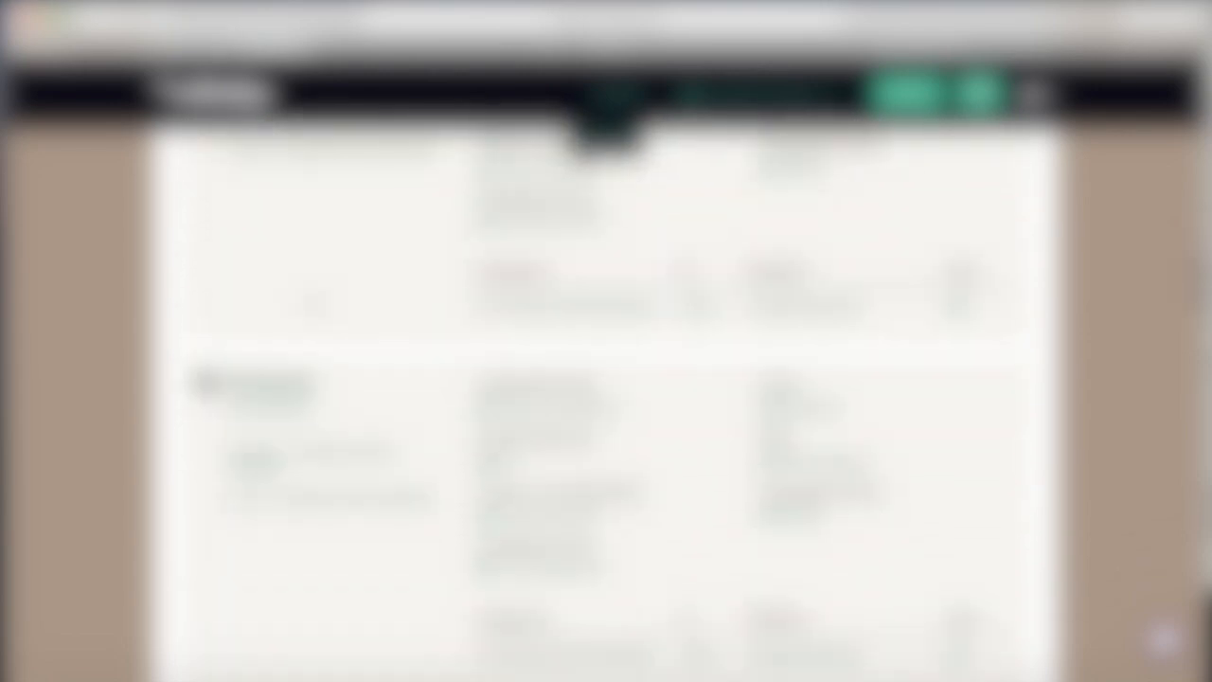
scroll(273, 390, down, 7)
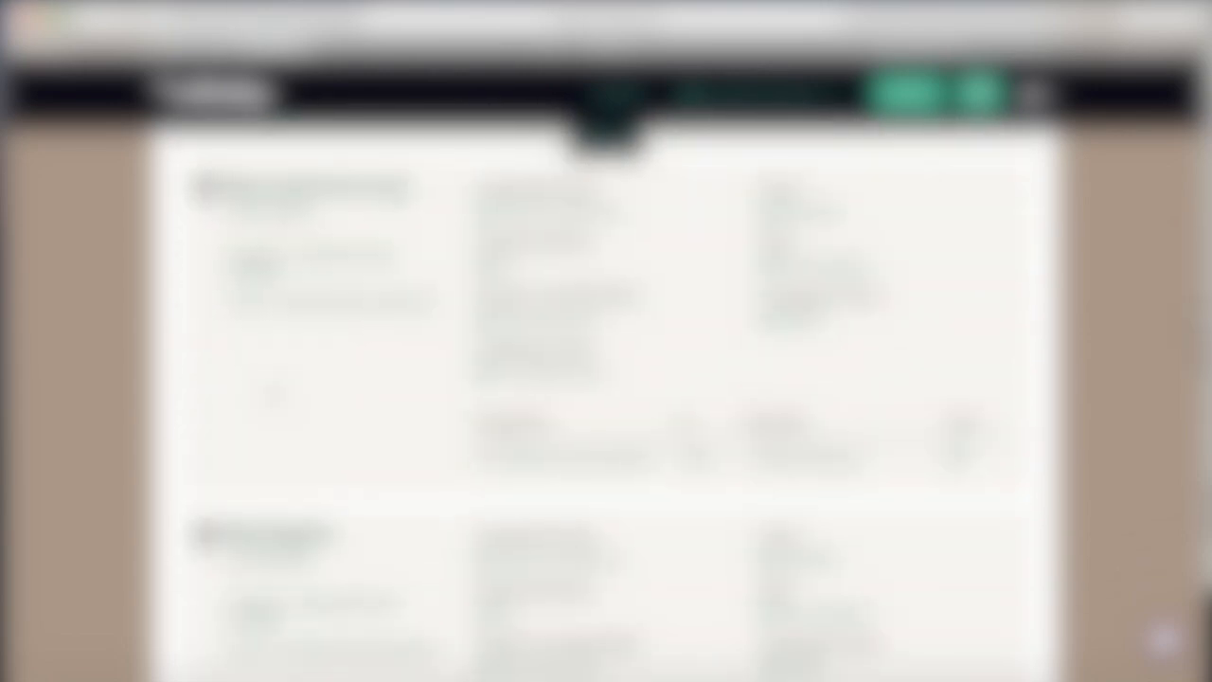
Review the track list down to the Sync, YouTube and Facebook licensing opt-ins
scroll(605, 398, down, 10)
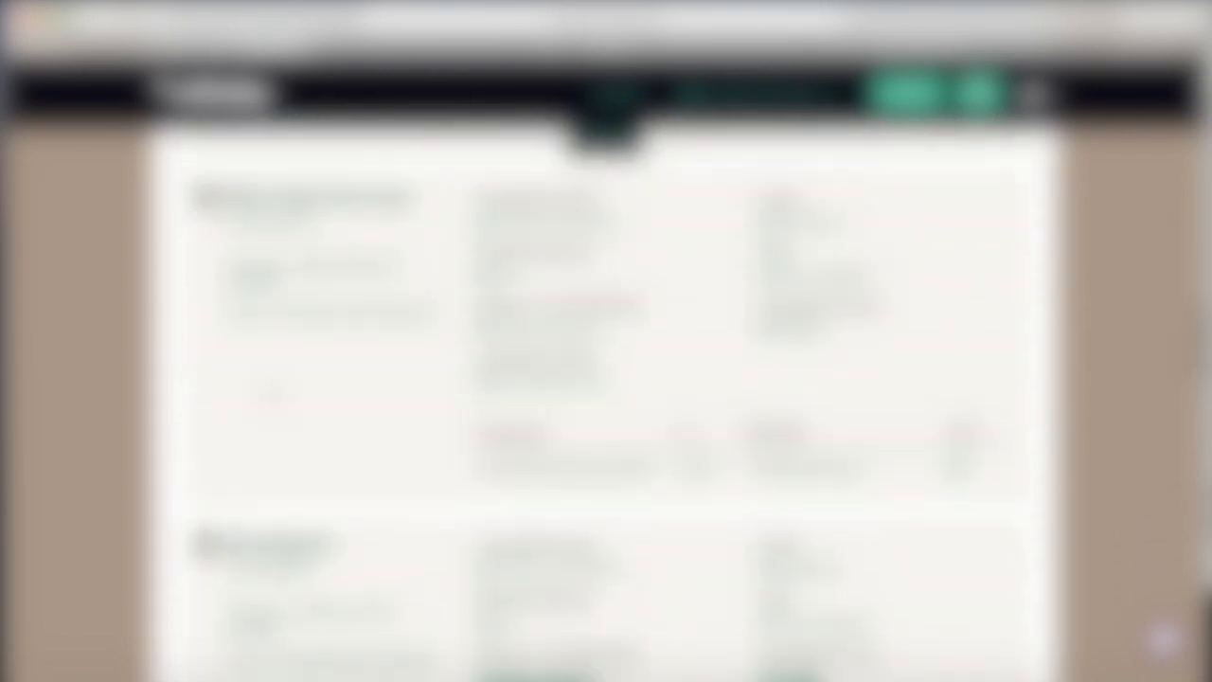
scroll(606, 398, down, 5)
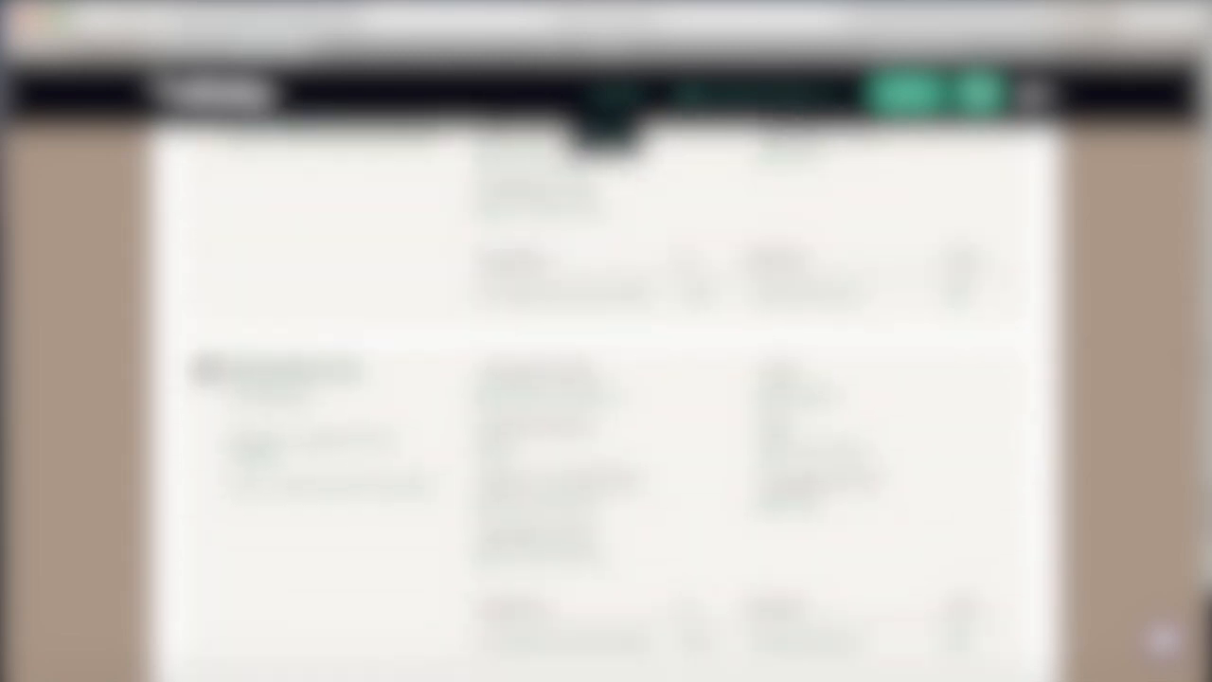
scroll(606, 398, down, 8)
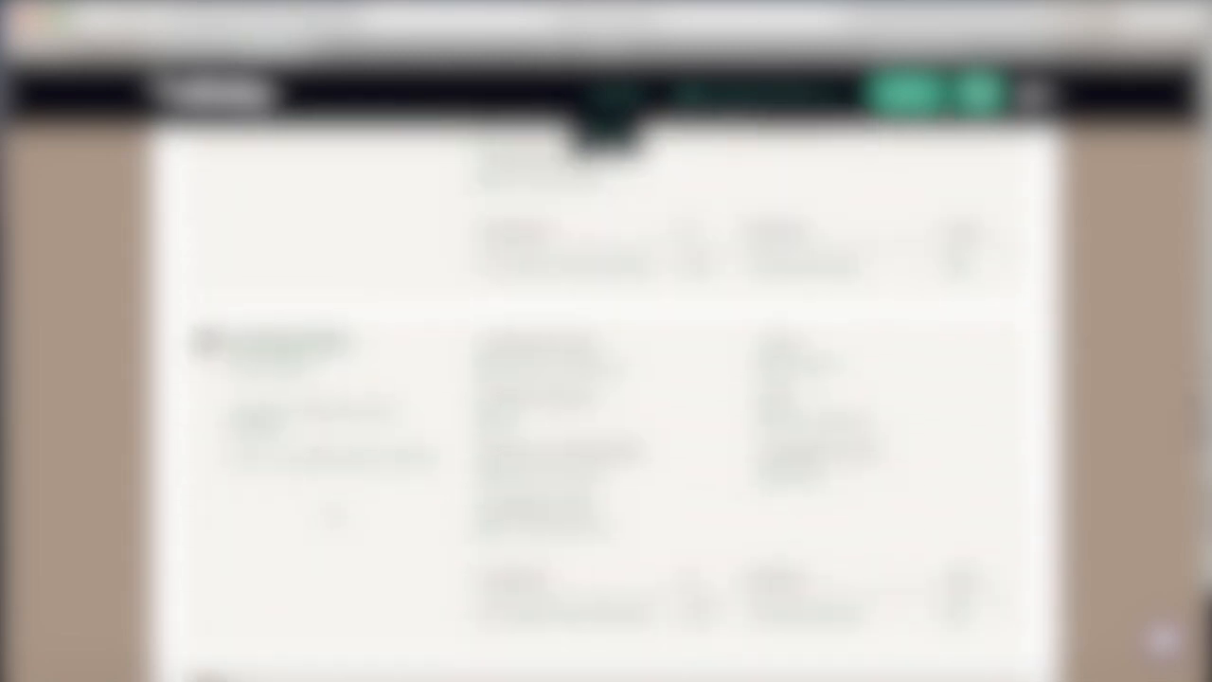
scroll(606, 397, down, 12)
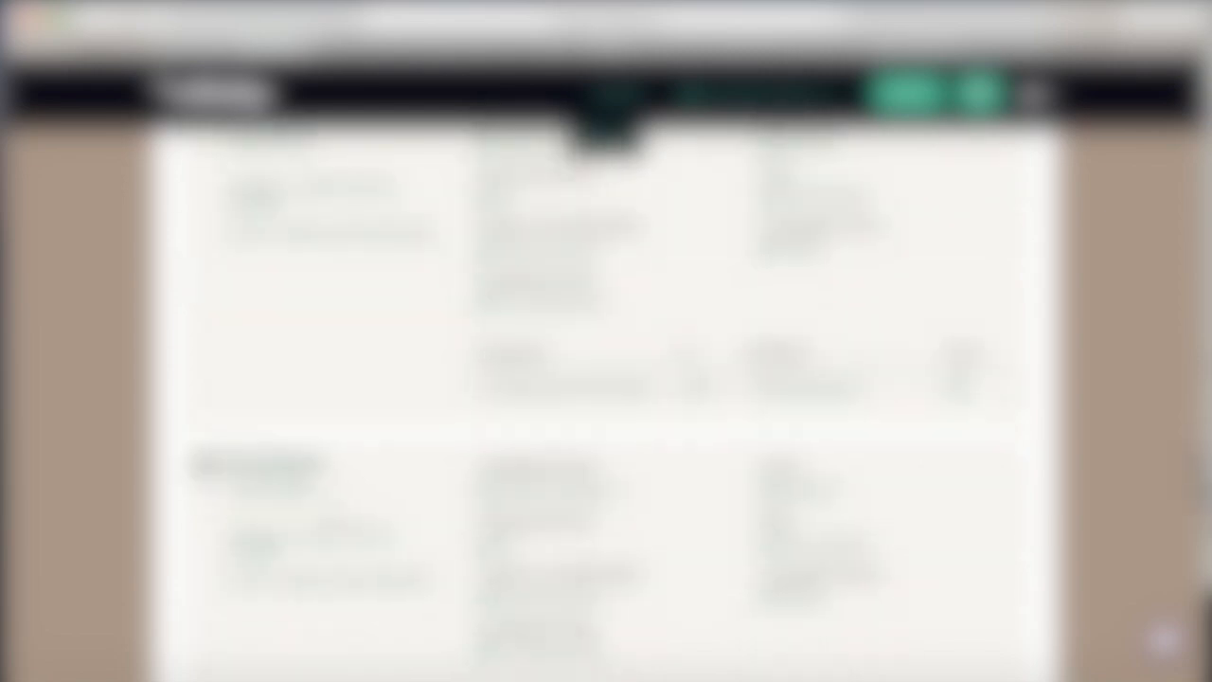
scroll(606, 398, down, 6)
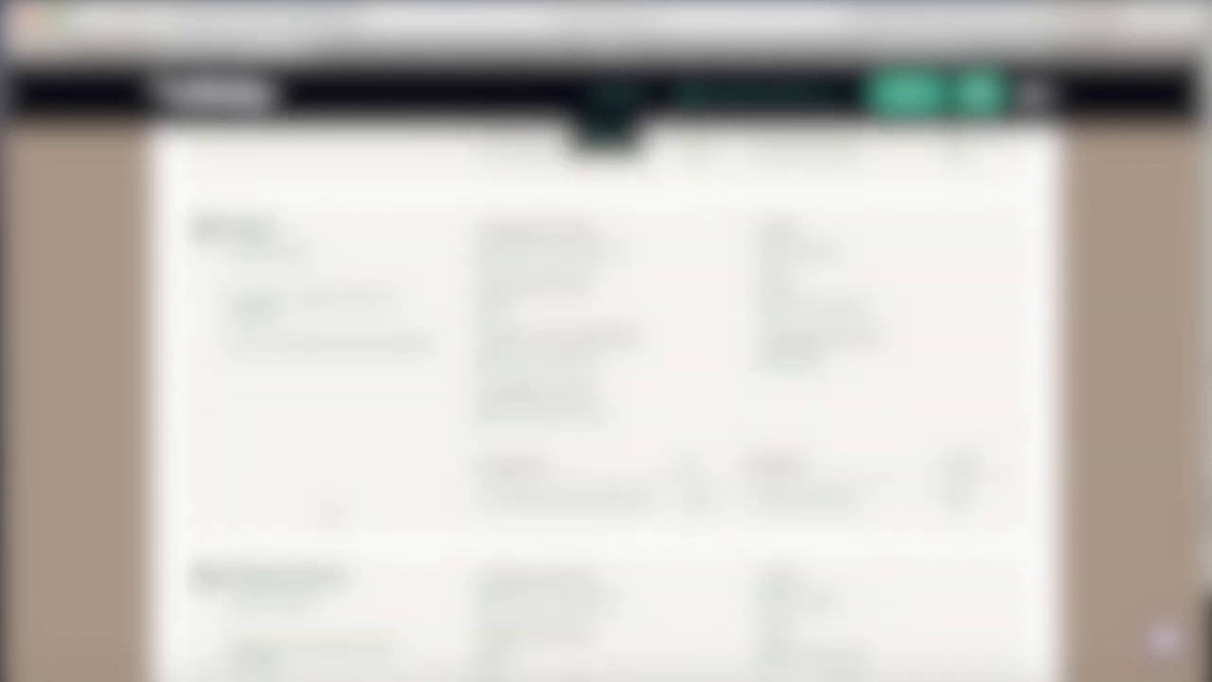
scroll(331, 513, down, 6)
scroll(331, 513, up, 18)
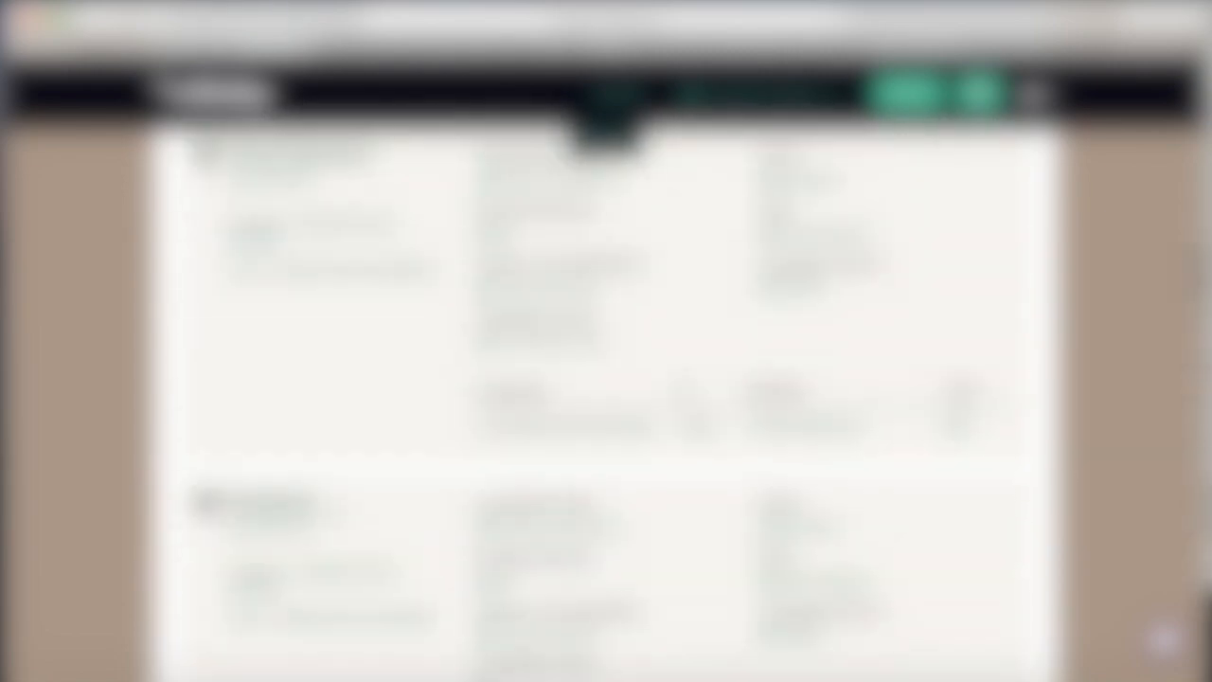
scroll(332, 509, down, 15)
scroll(331, 509, up, 5)
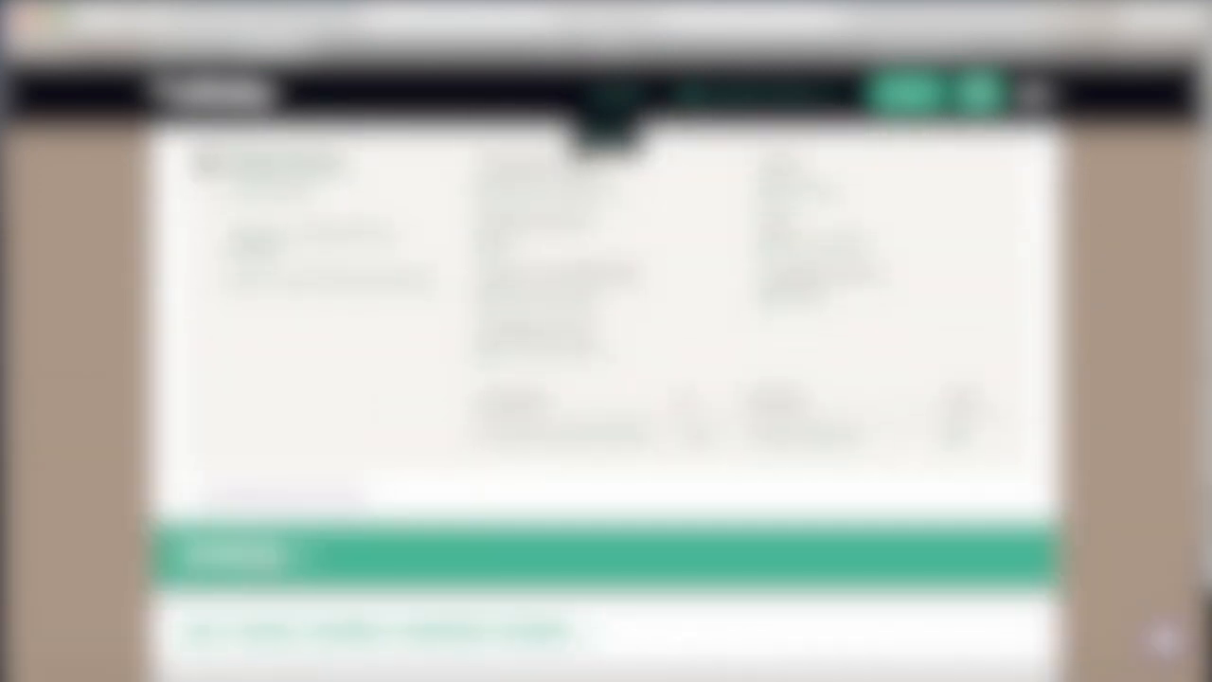
scroll(440, 407, down, 6)
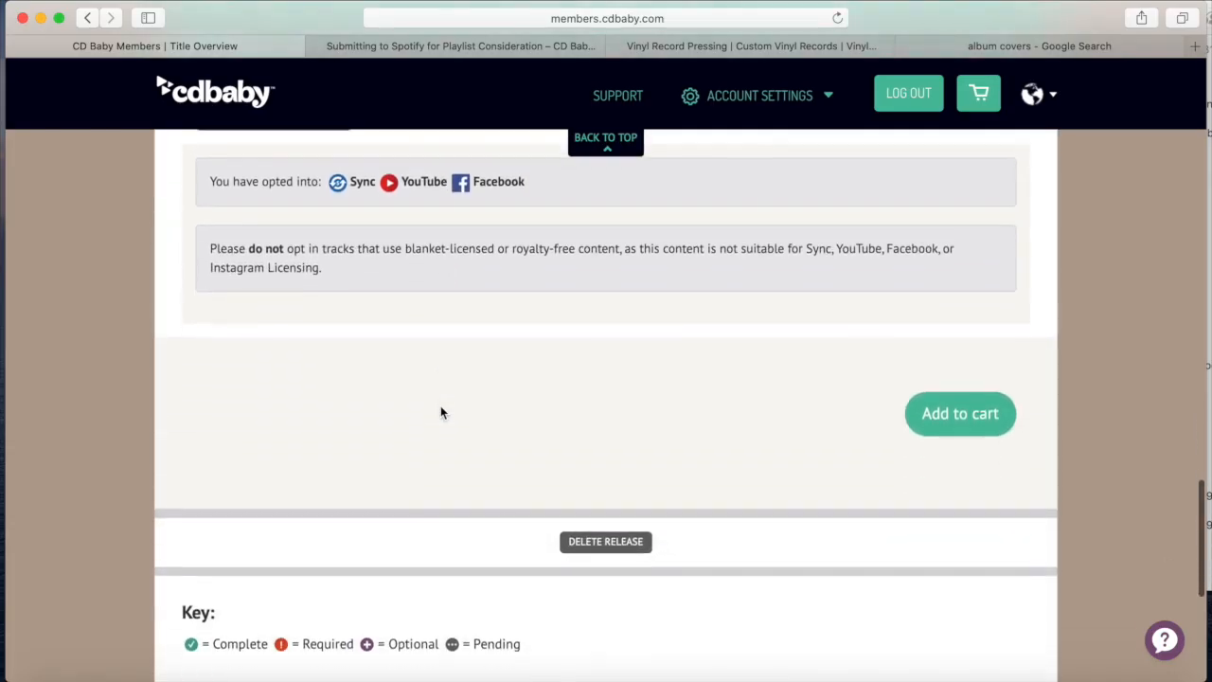
scroll(647, 433, down, 3)
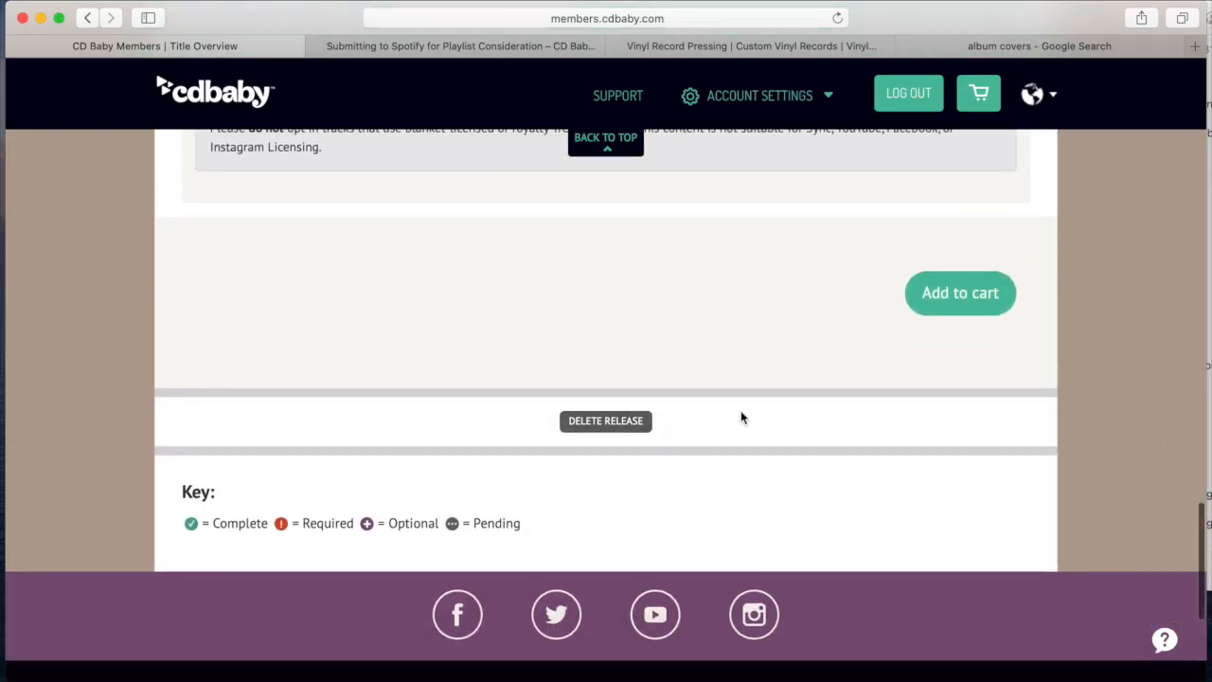
scroll(741, 417, up, 2)
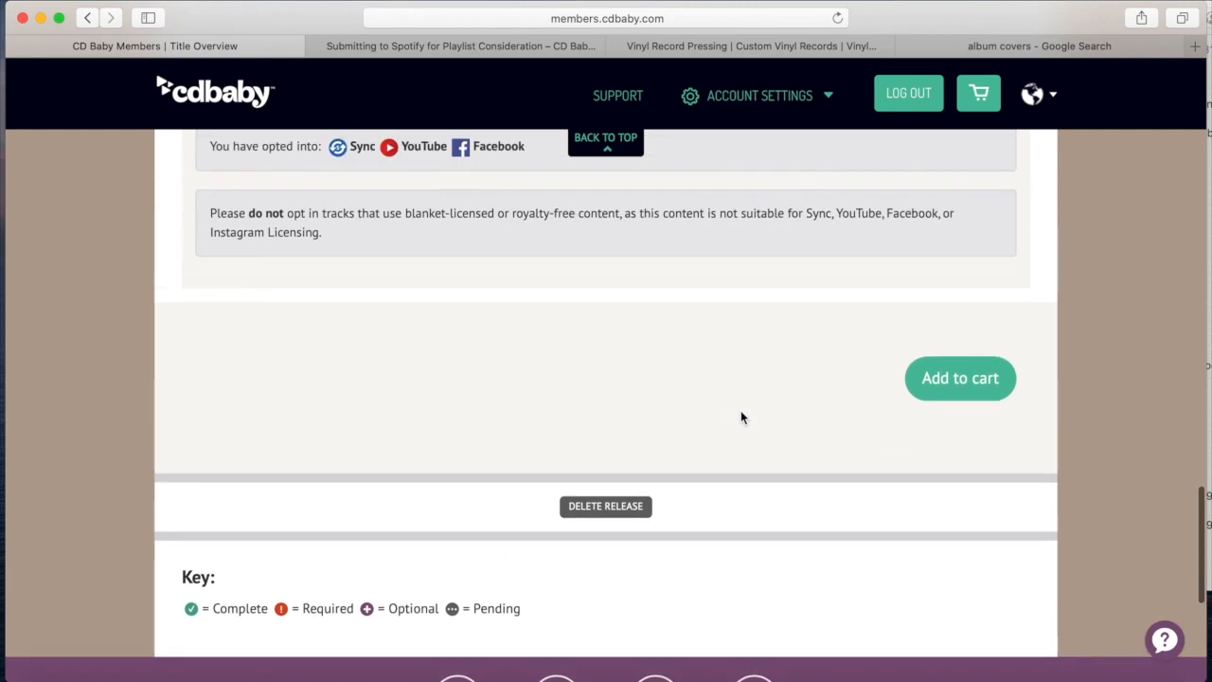
Add The Return of Hollis McCluskey release to the cart
click(951, 386)
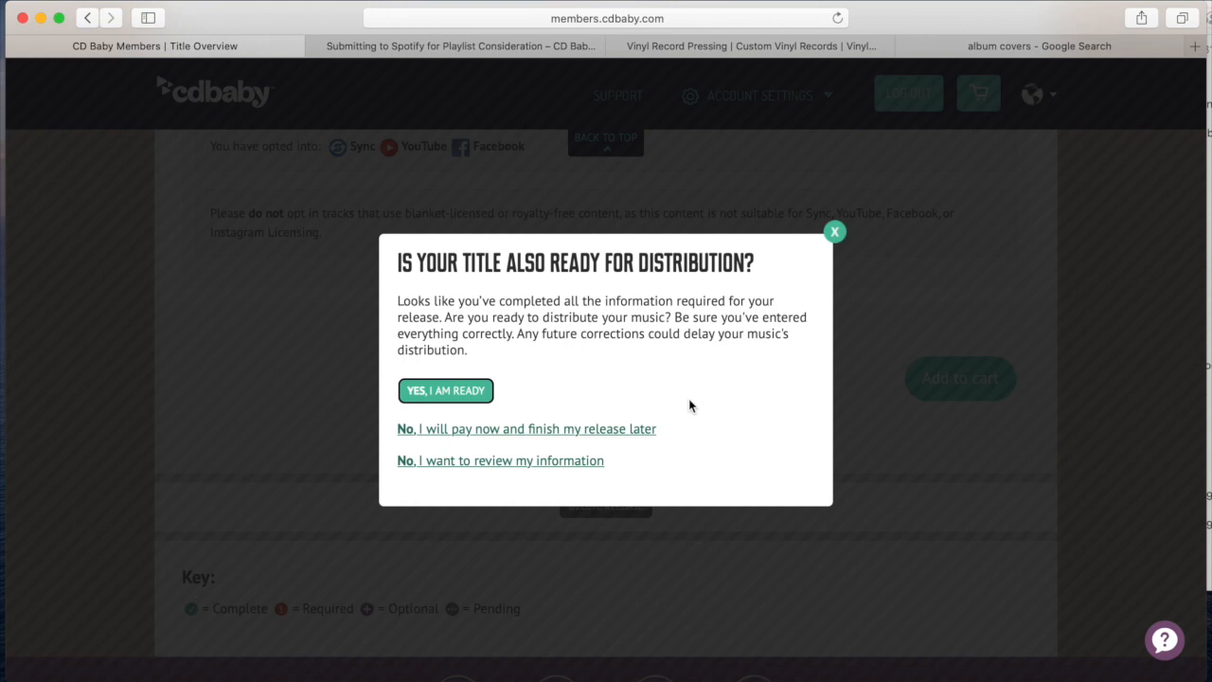
Confirm the title is ready for distribution and decline HearNow to reach the $89.00 cart
click(439, 395)
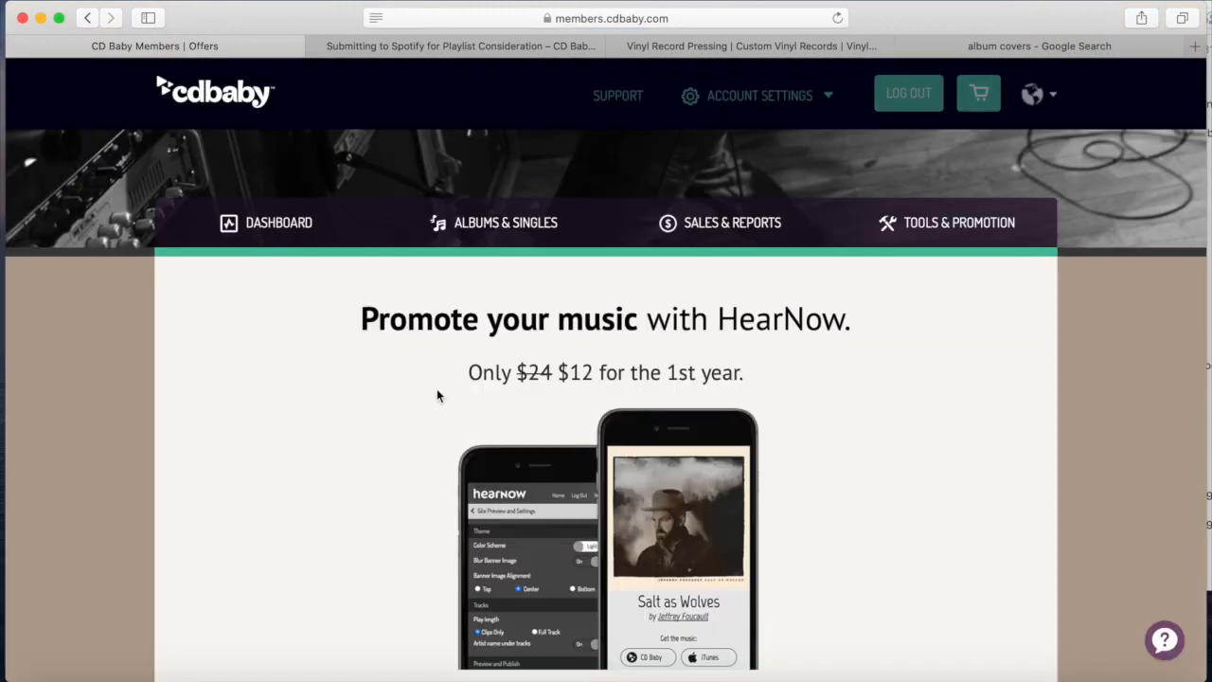
scroll(436, 391, down, 10)
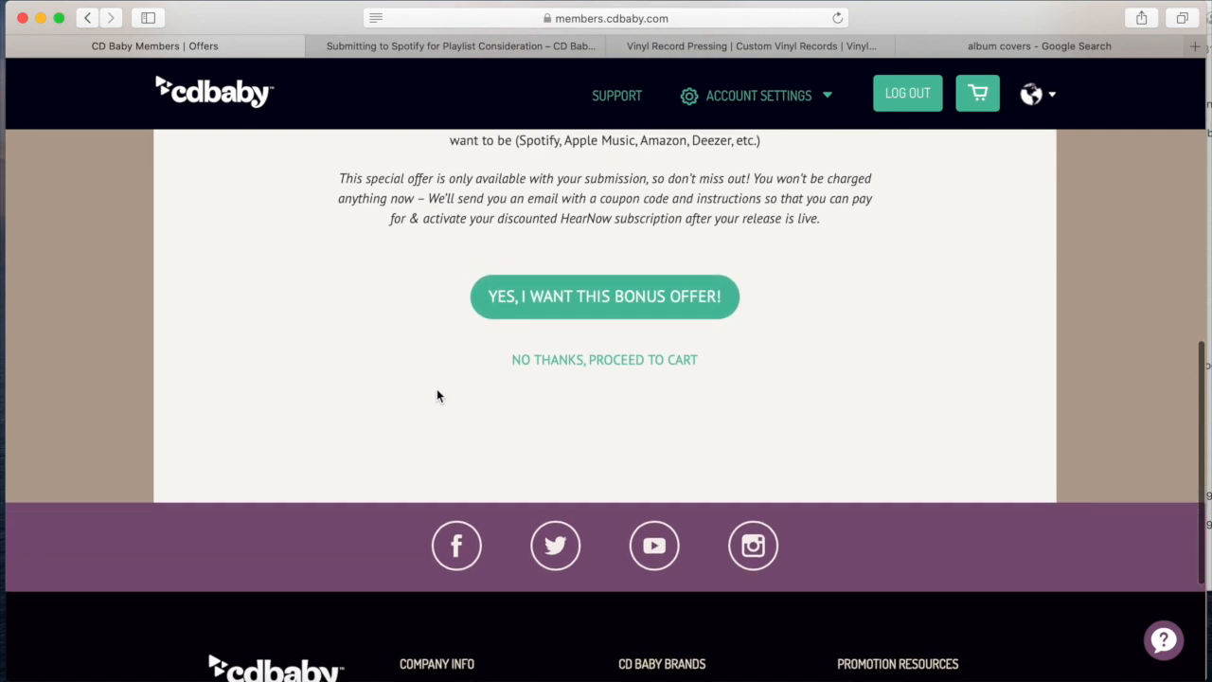
click(584, 361)
Check the Order Overview for The Return of Hollis McCluskey: UPC Bar Code $20 and CD Baby Pro: Album $69
scroll(617, 514, down, 3)
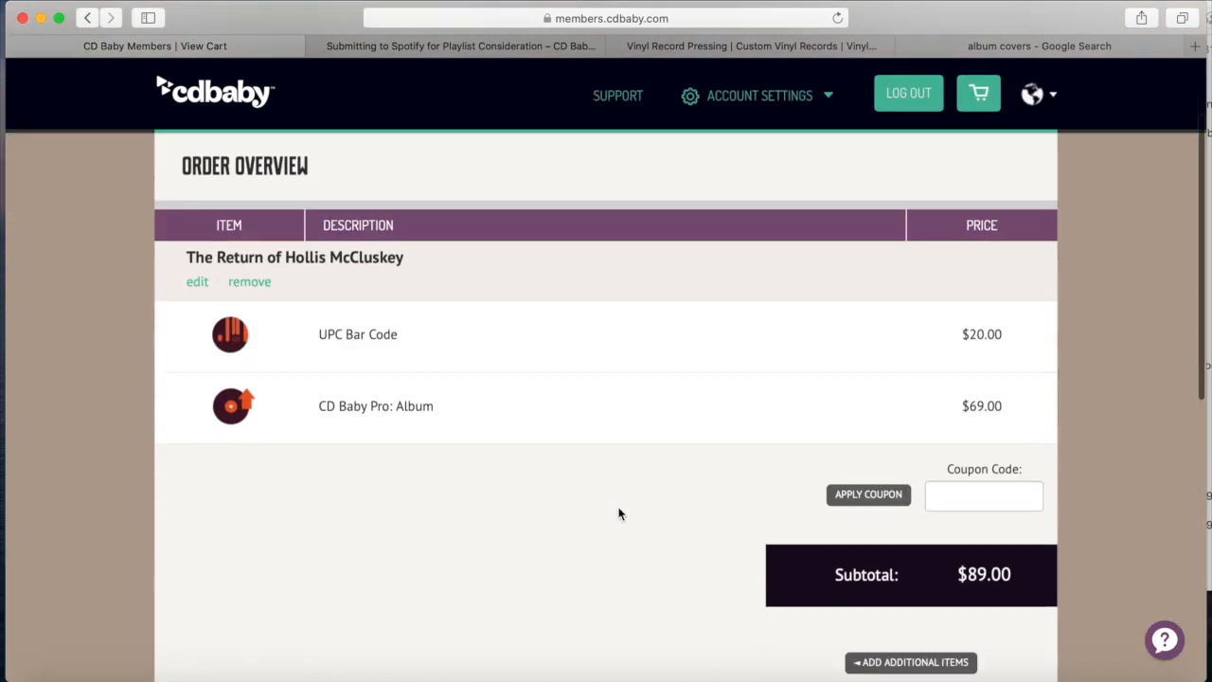
scroll(617, 514, up, 2)
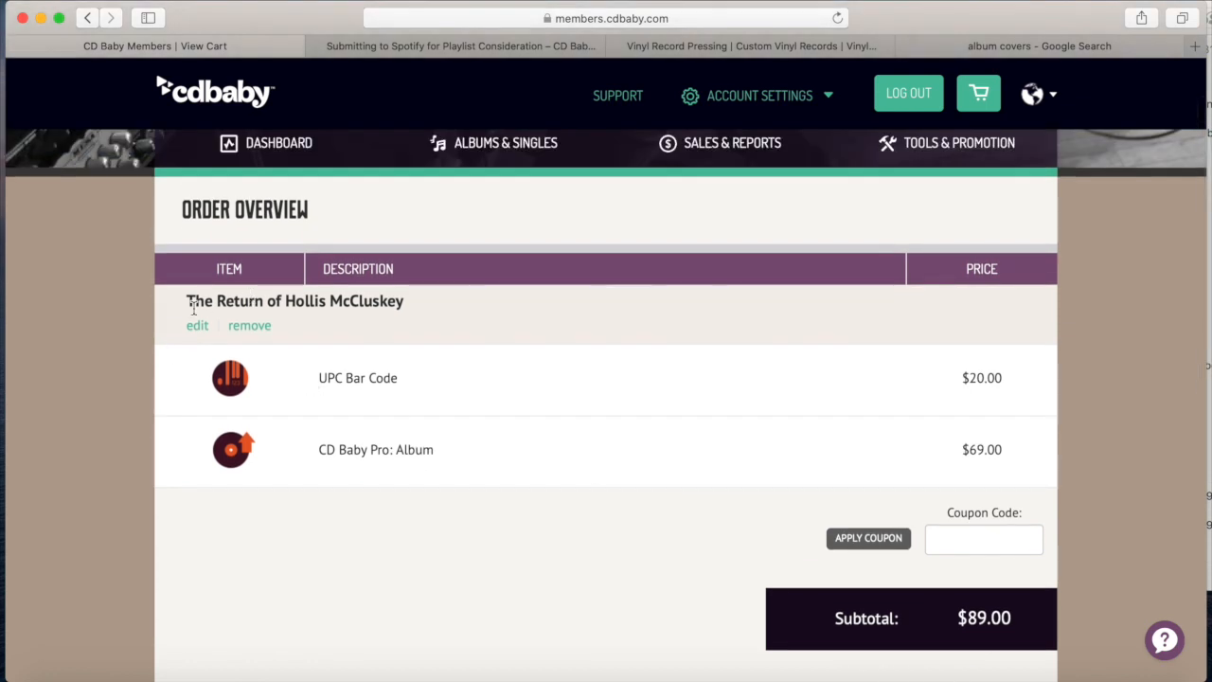
drag(199, 301, 389, 301)
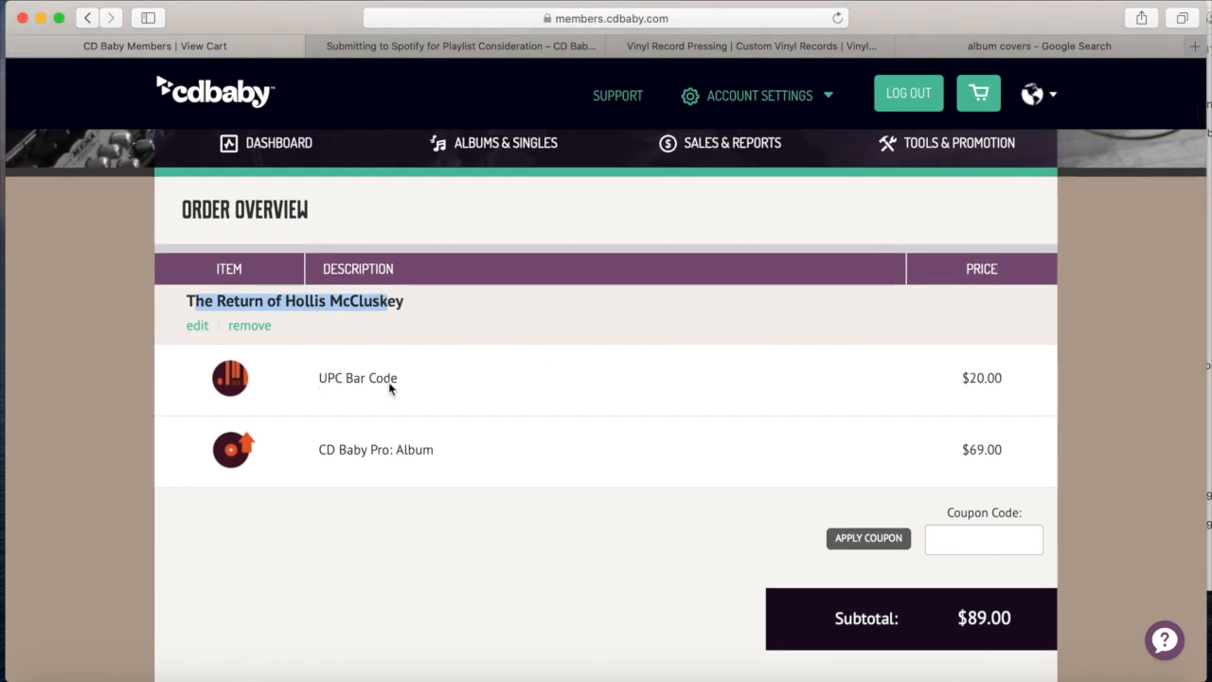
drag(317, 378, 401, 379)
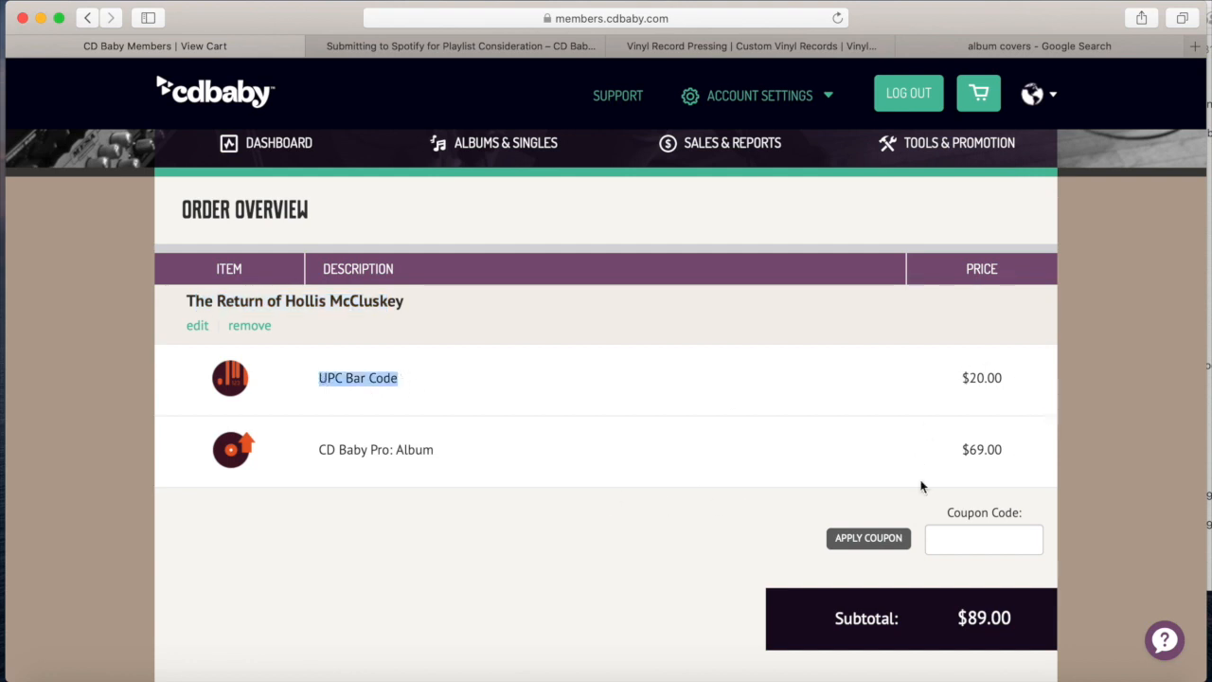
drag(961, 450, 997, 452)
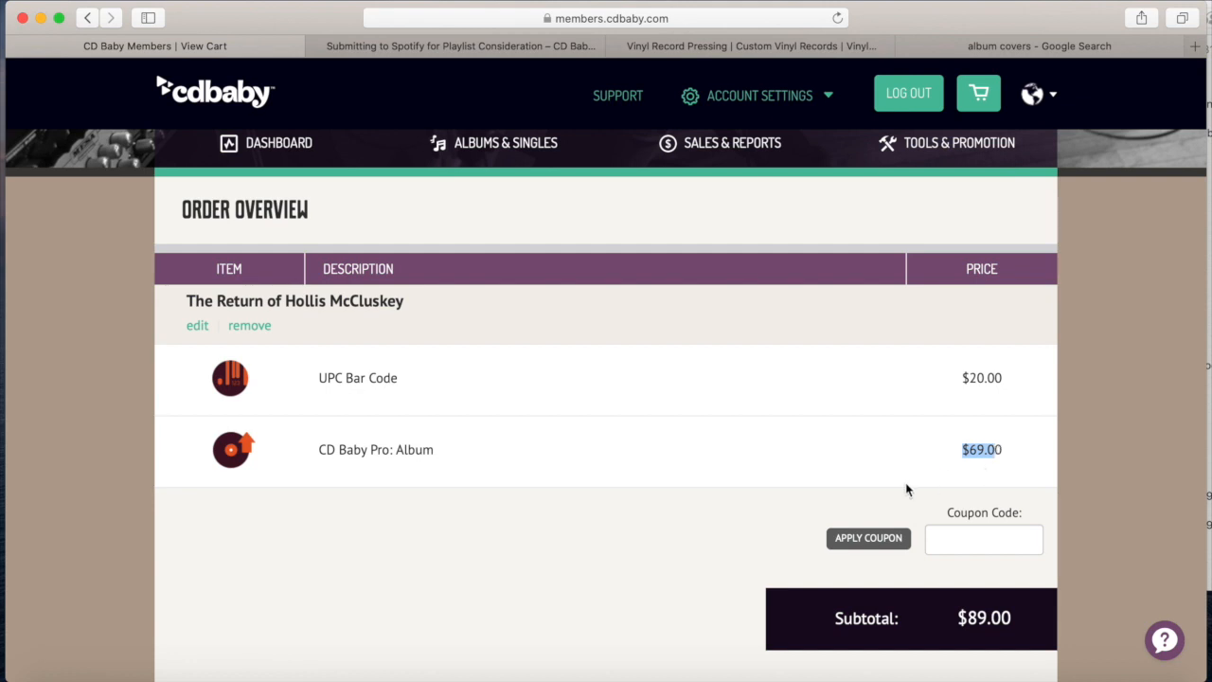
scroll(906, 488, down, 2)
scroll(967, 541, down, 3)
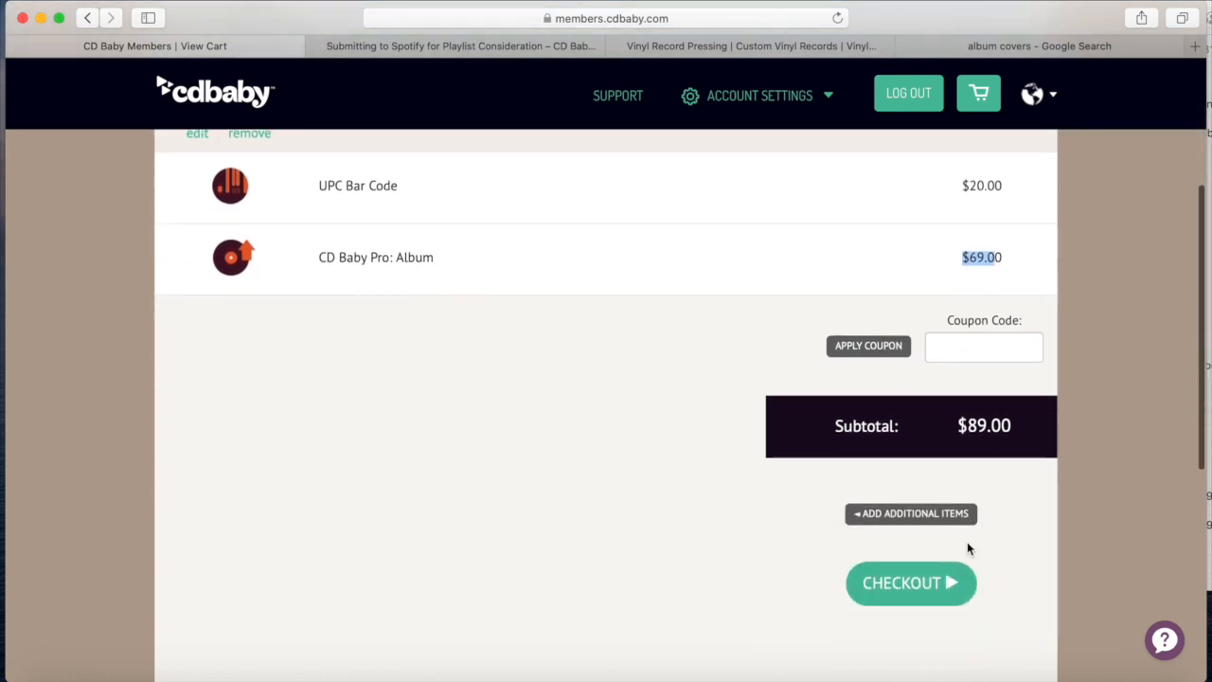
Check out the $89.00 cart, pay by Credit Card, and begin entering the cardholder's name
click(895, 586)
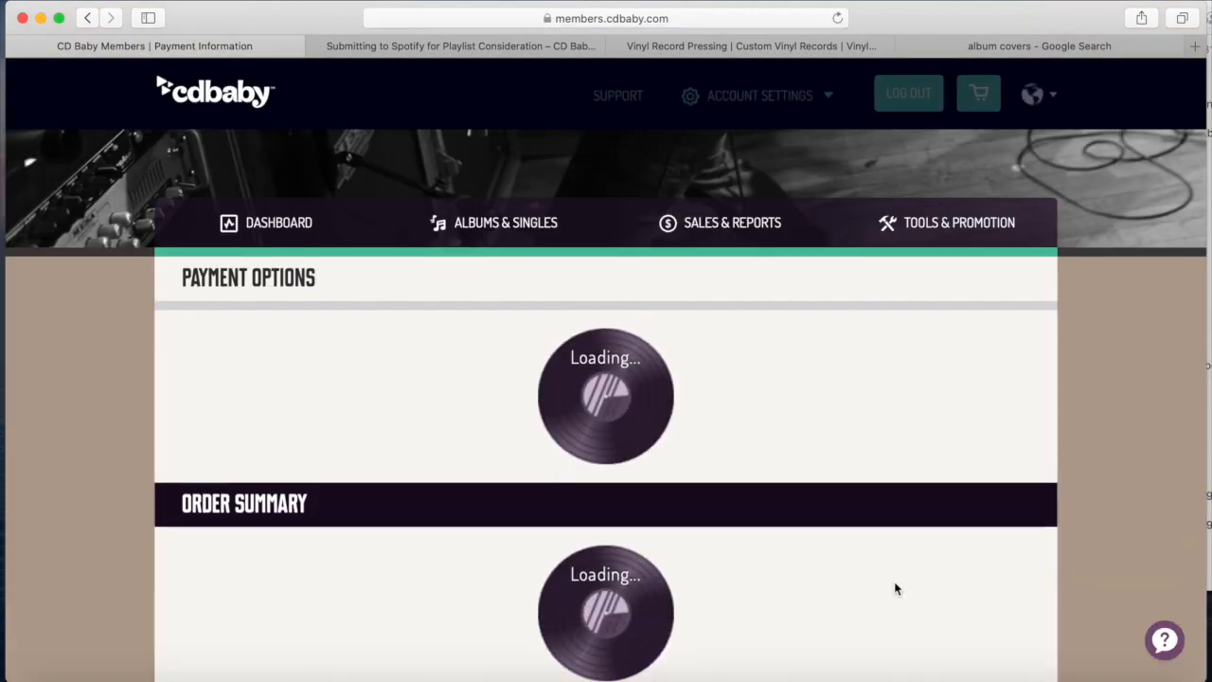
scroll(895, 588, down, 3)
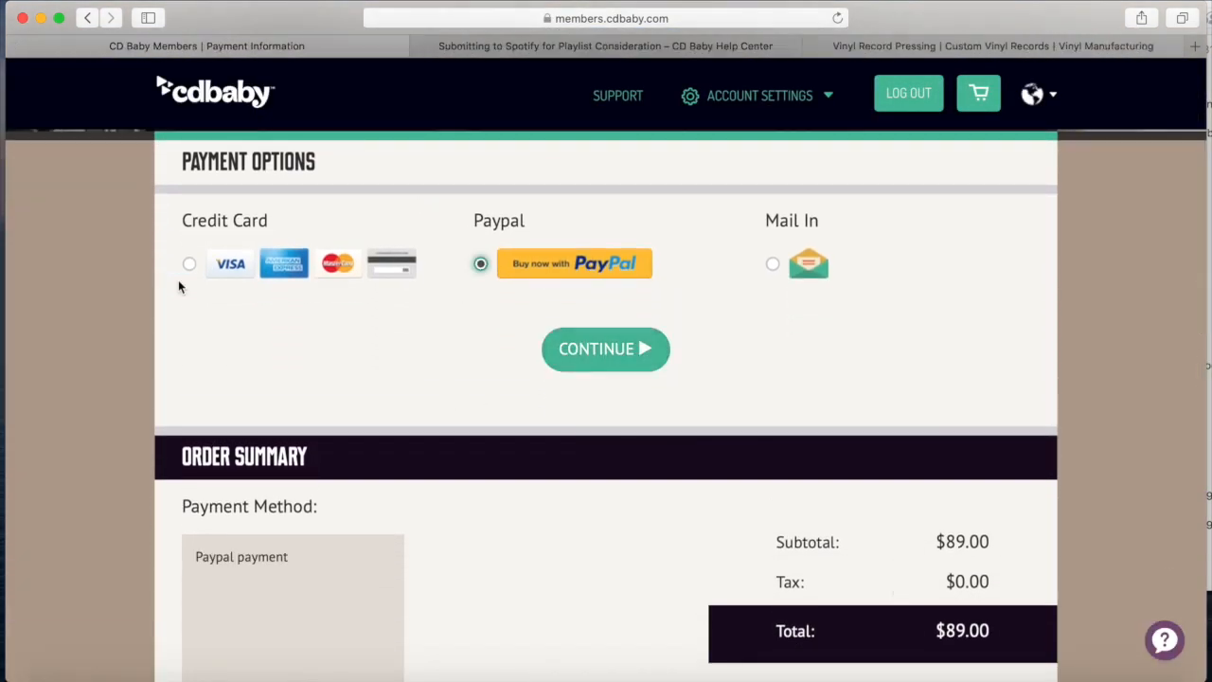
click(189, 265)
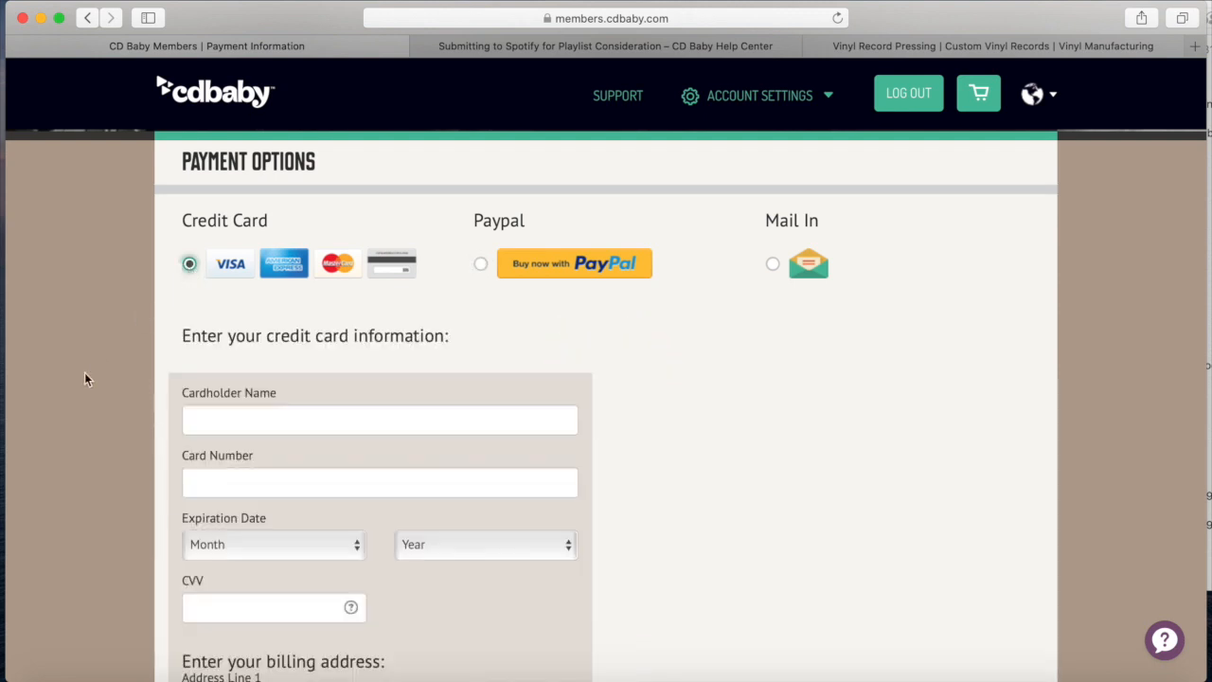
click(187, 422)
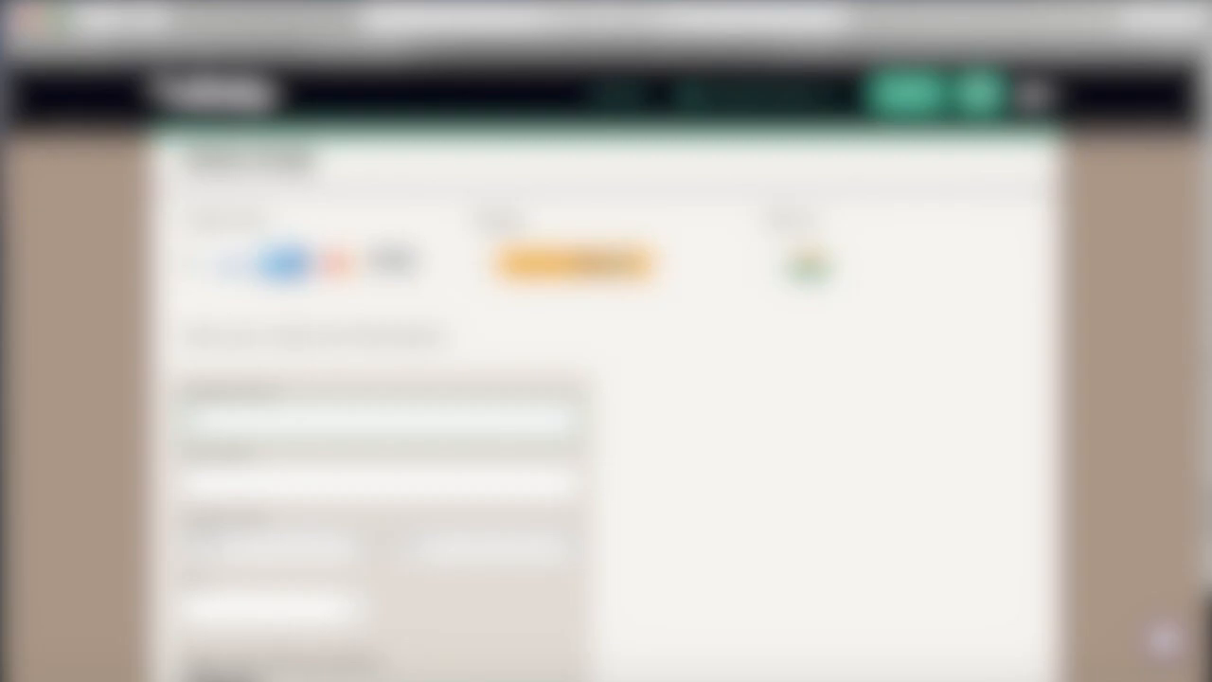
text(****)
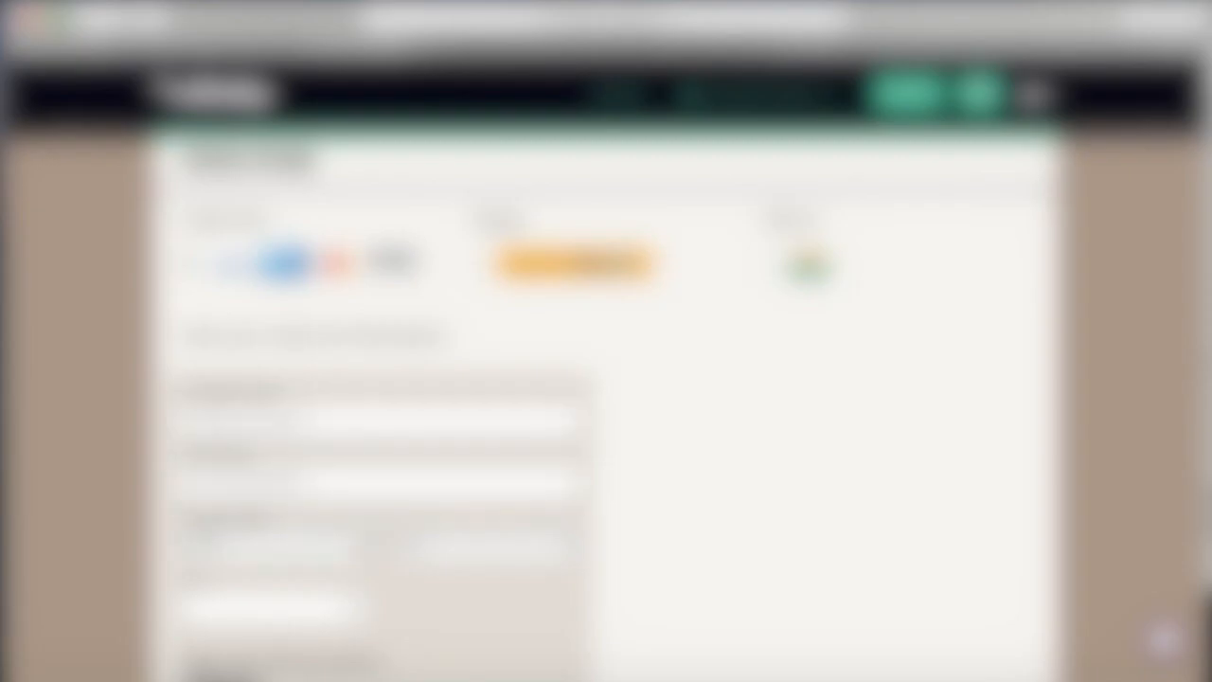